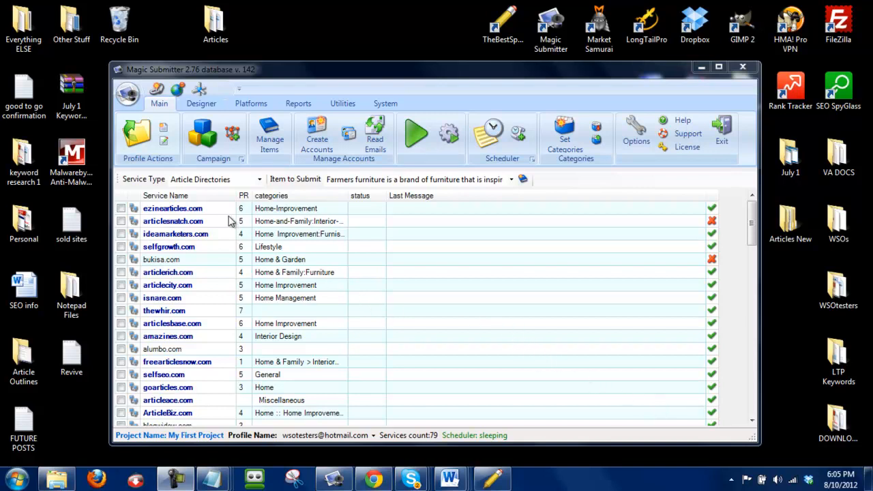
# - Create a new profile in My First Project, auto-filled from a downloaded pre-created mail account with the United States as country
pyautogui.click(167, 130)
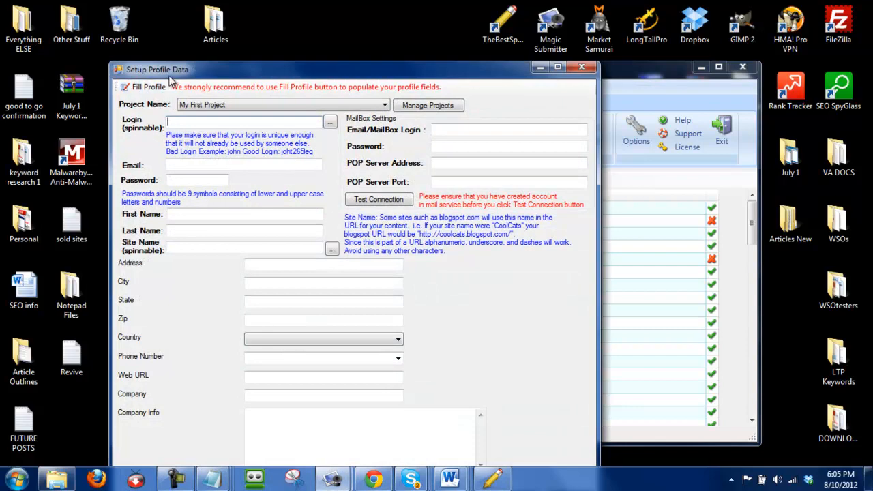
pyautogui.click(149, 87)
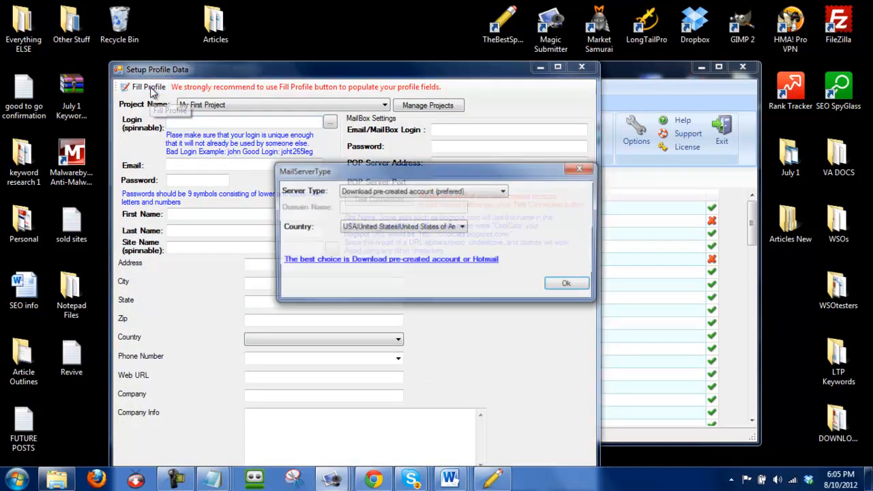
pyautogui.click(567, 289)
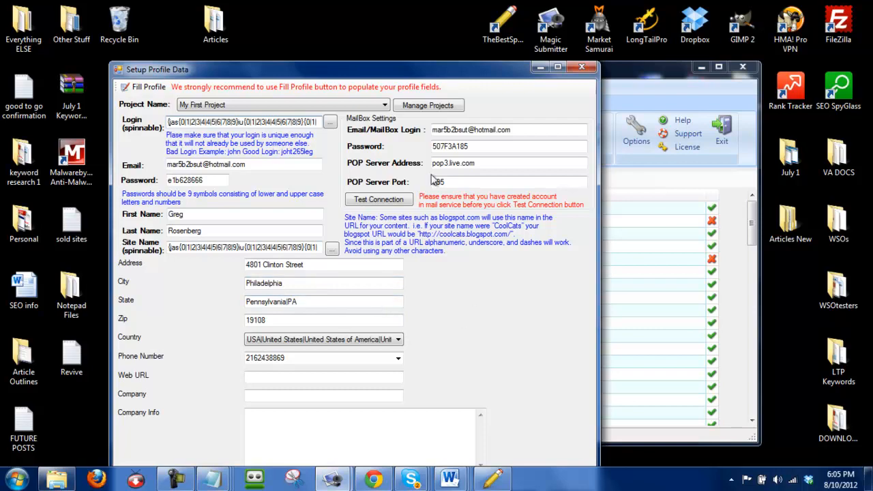
pyautogui.moveTo(394, 74); pyautogui.dragTo(403, 31)
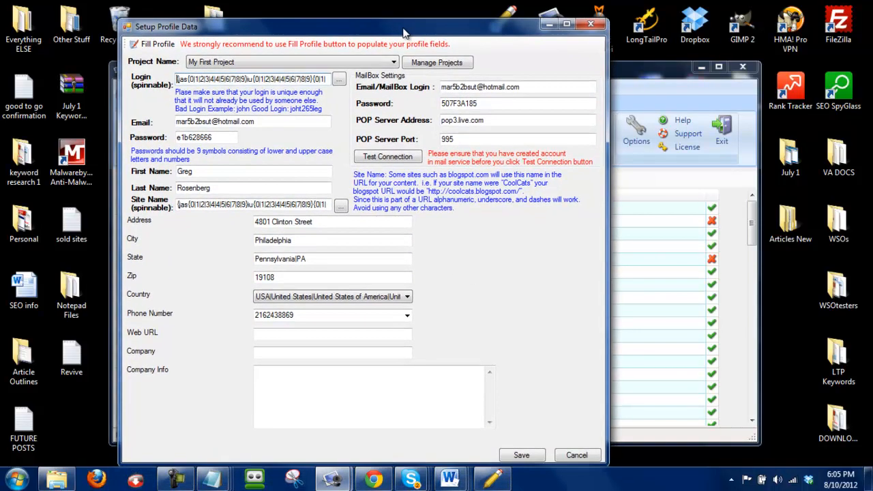
pyautogui.click(318, 338)
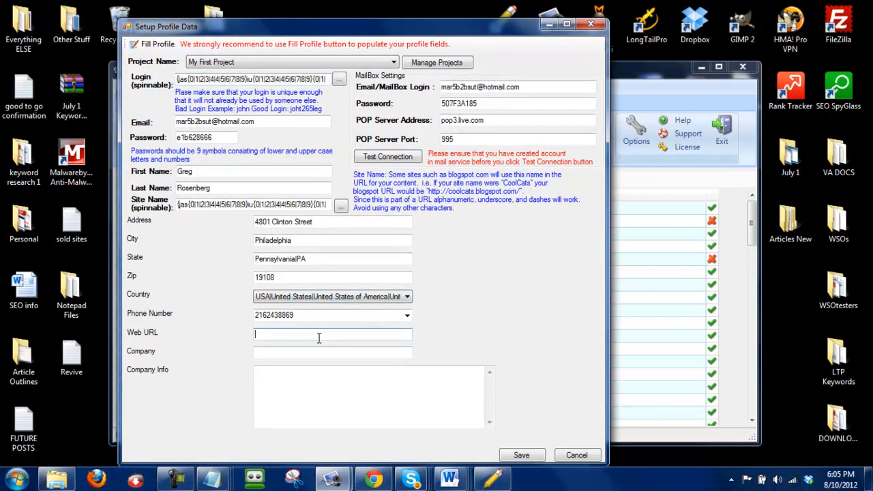
pyautogui.write('http://makemoneytoday')
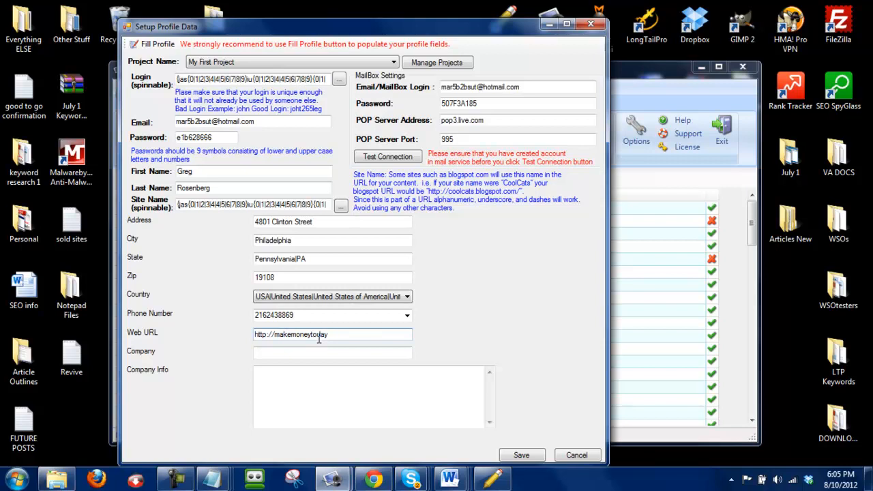
pyautogui.write('withnichesites.com')
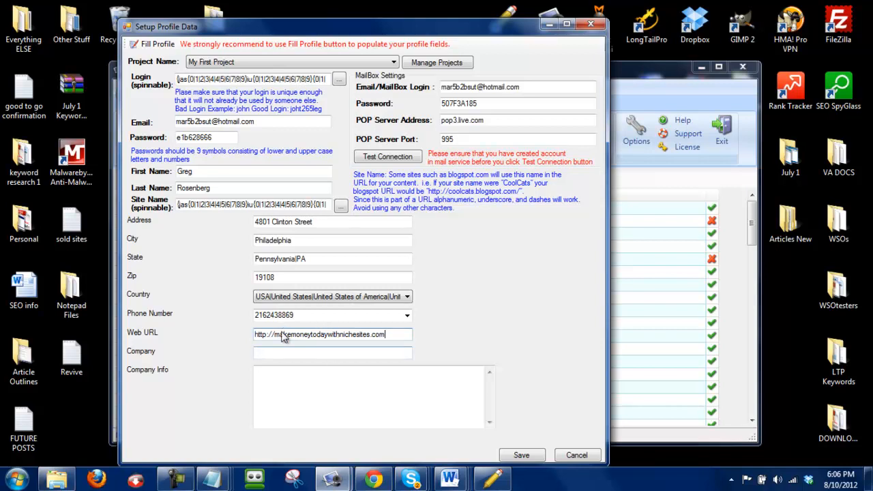
pyautogui.click(293, 353)
pyautogui.write('make money')
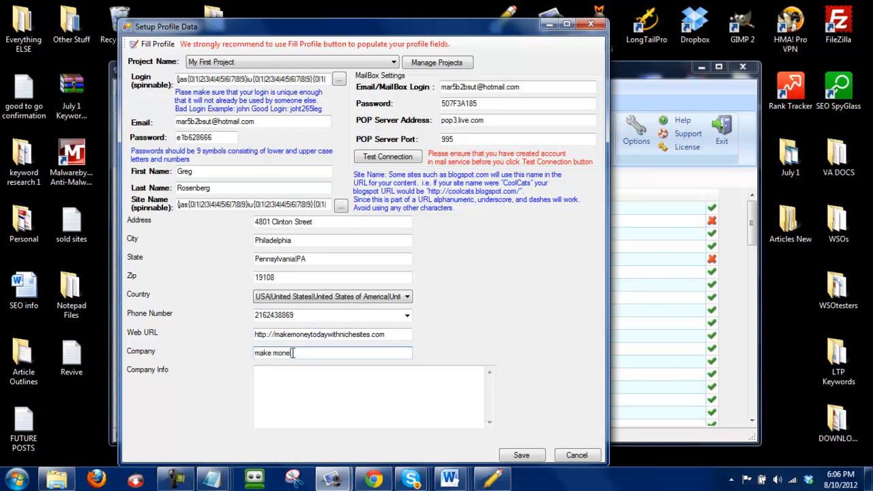
pyautogui.write(' with niches')
# - Enter "We build sites that earn money from various sources." as the company info and save the profile
pyautogui.click(282, 403)
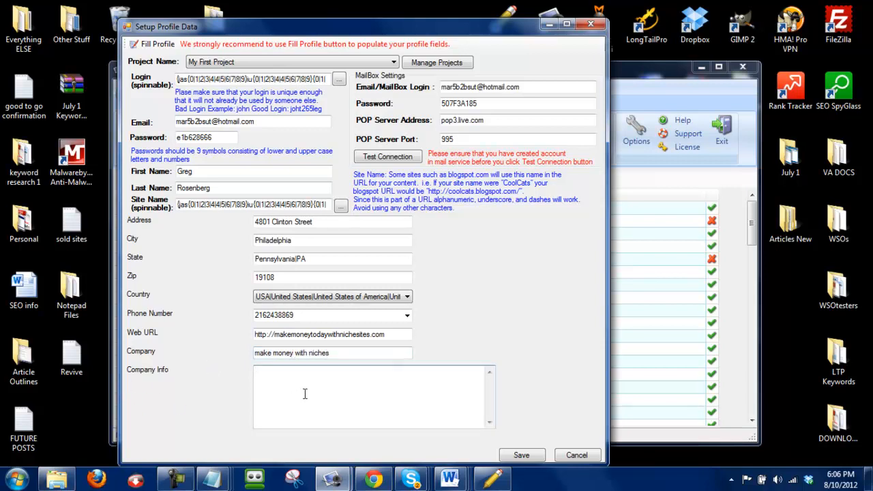
pyautogui.write('We build sites that earn money ')
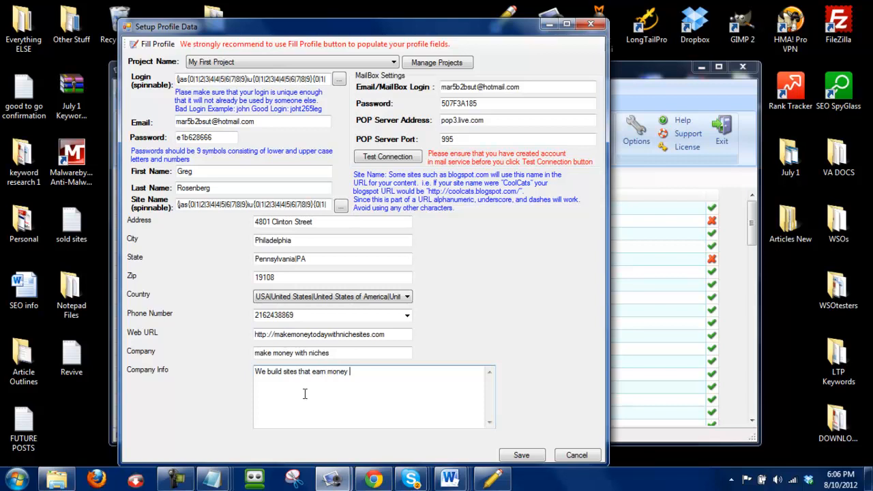
pyautogui.write('from various sources.')
pyautogui.click(533, 456)
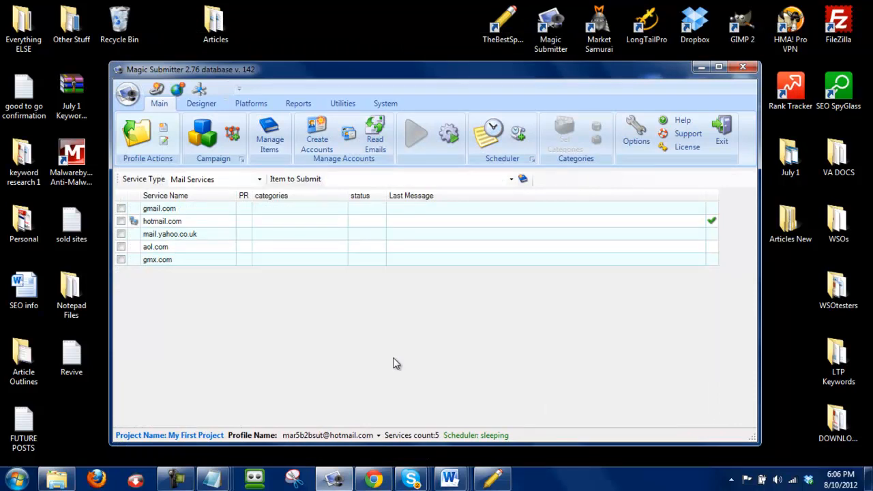
# - Review the general and captcha options, including the deathbycaptcha.com setting, and leave them without saving
pyautogui.click(636, 140)
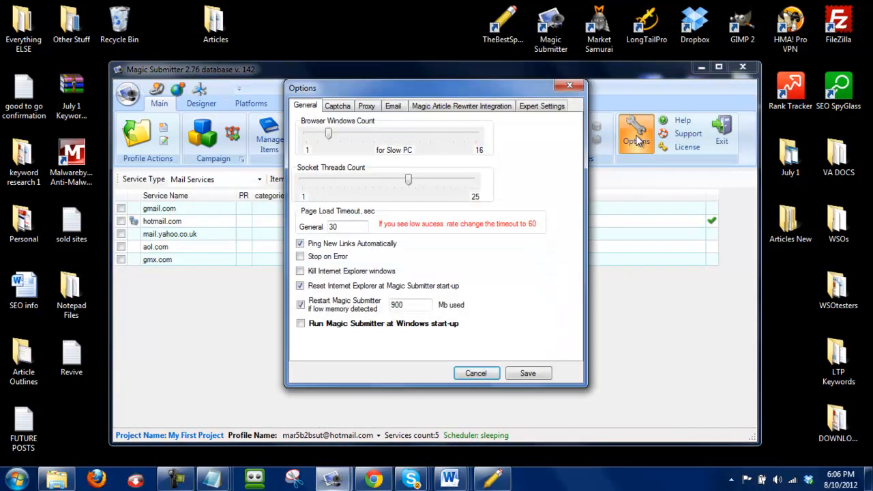
pyautogui.click(339, 107)
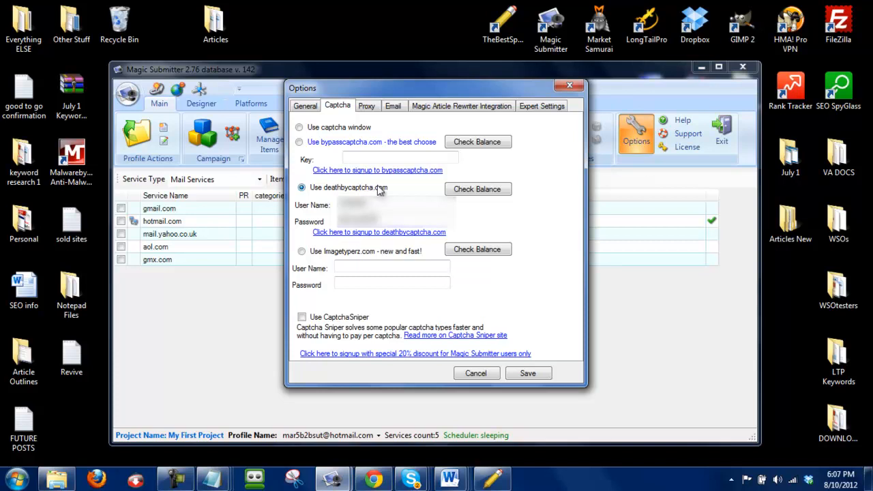
pyautogui.click(571, 86)
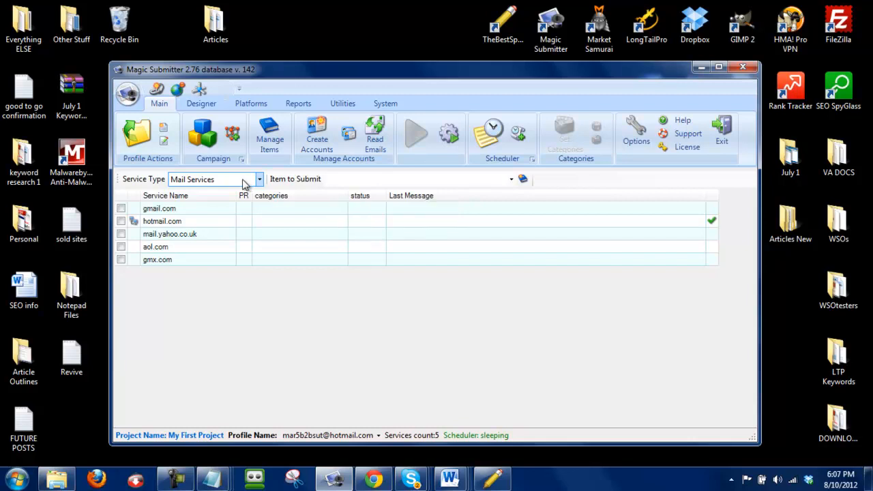
# - Create accounts on all Article Directories services and run the activation email confirmation immediately
pyautogui.click(243, 181)
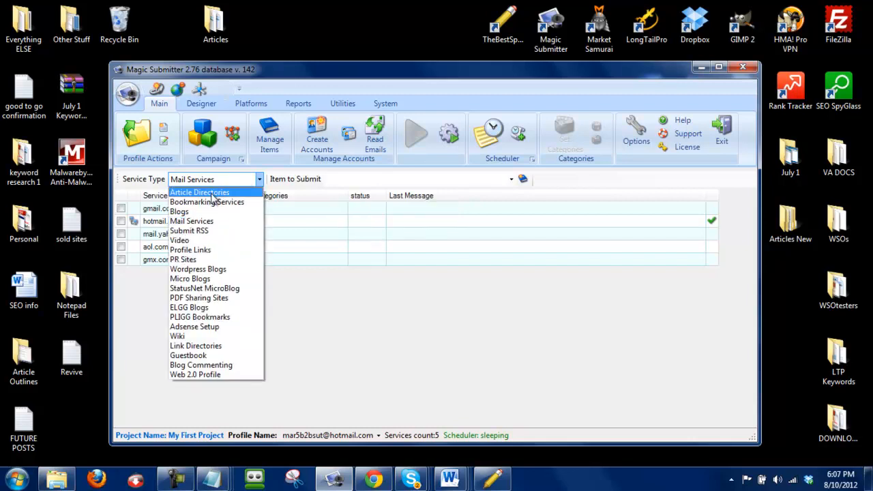
pyautogui.click(212, 193)
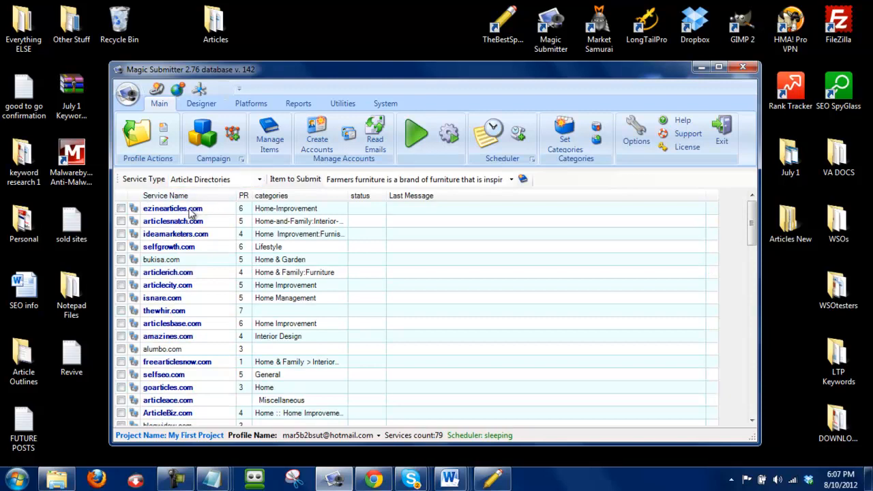
pyautogui.rightClick(133, 213)
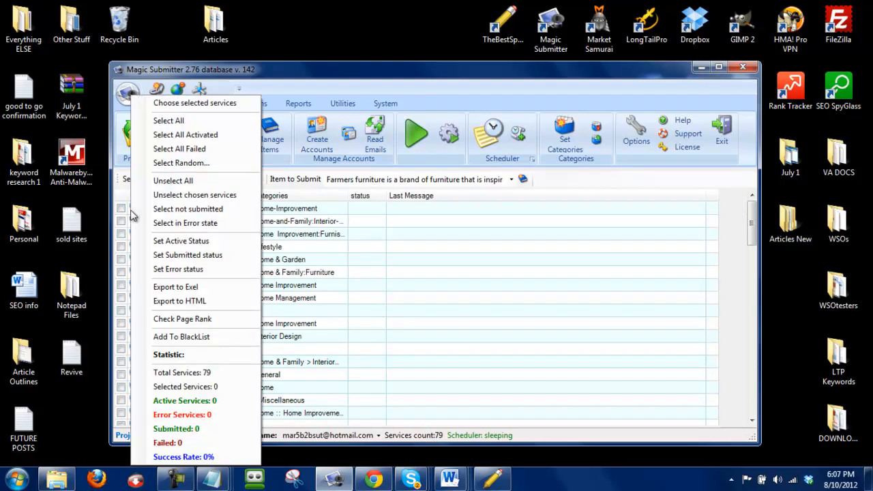
pyautogui.click(165, 119)
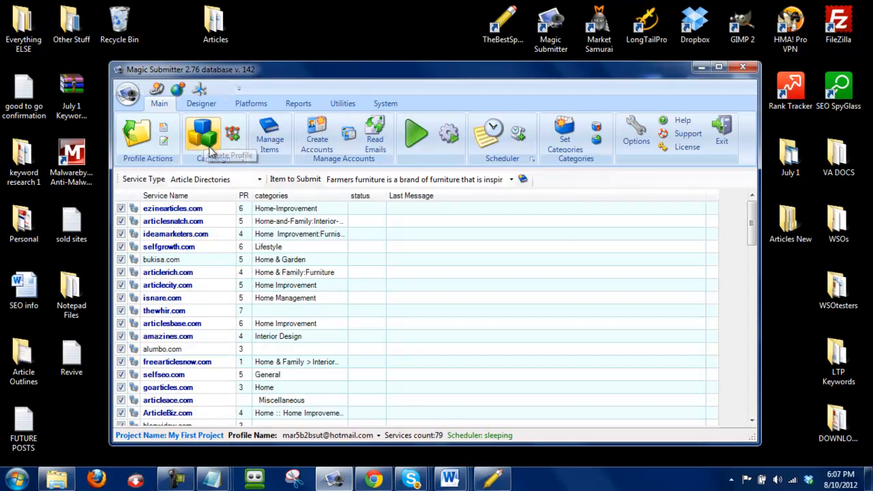
pyautogui.click(325, 136)
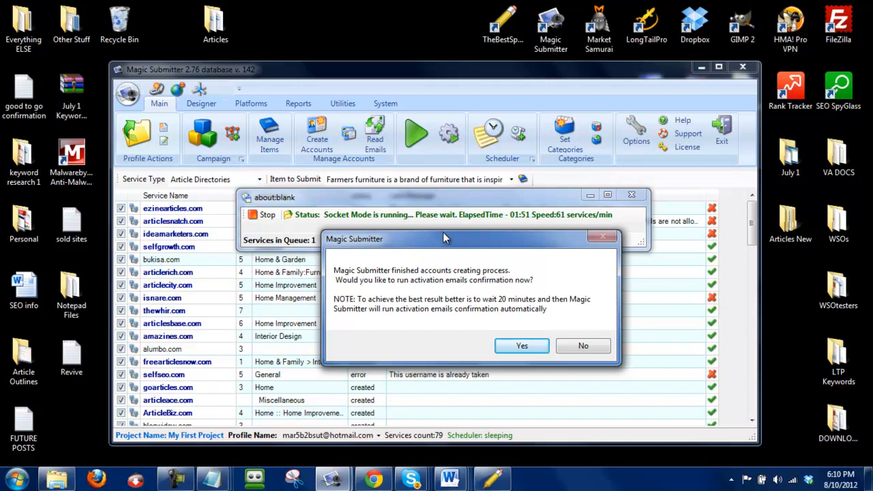
pyautogui.click(522, 345)
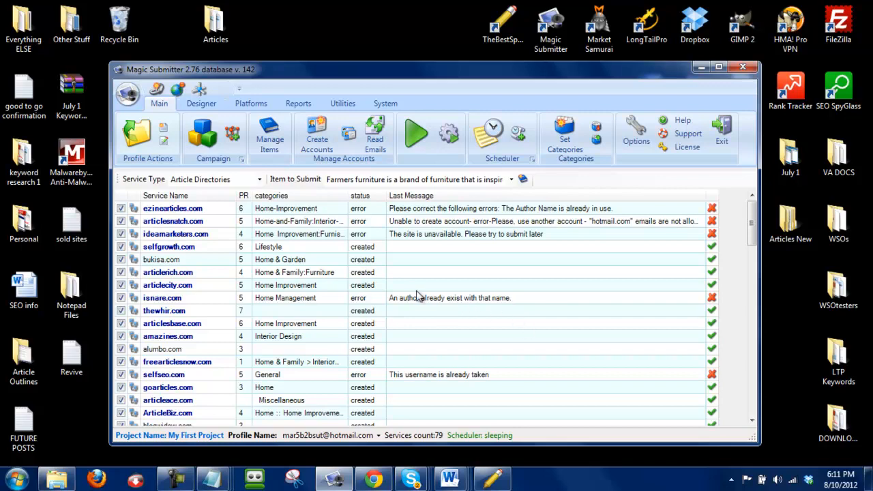
# - Look through the service lists for Bookmarking Services and Blogs
pyautogui.click(204, 179)
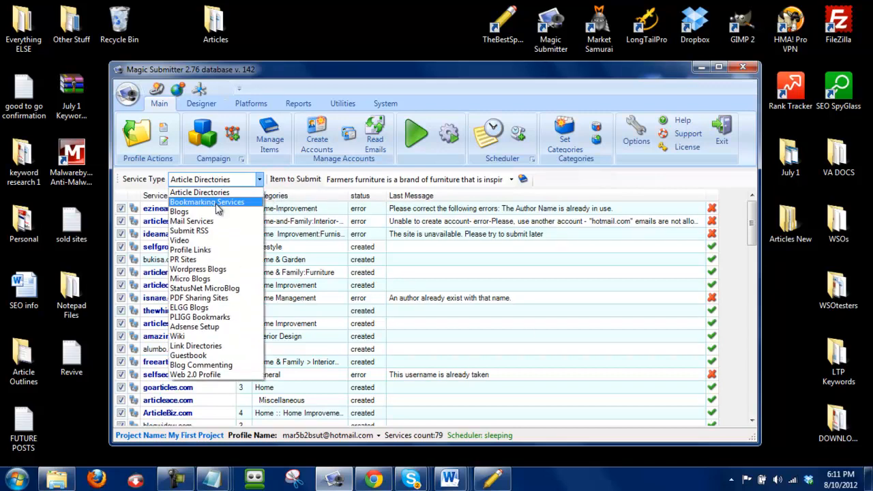
pyautogui.click(216, 202)
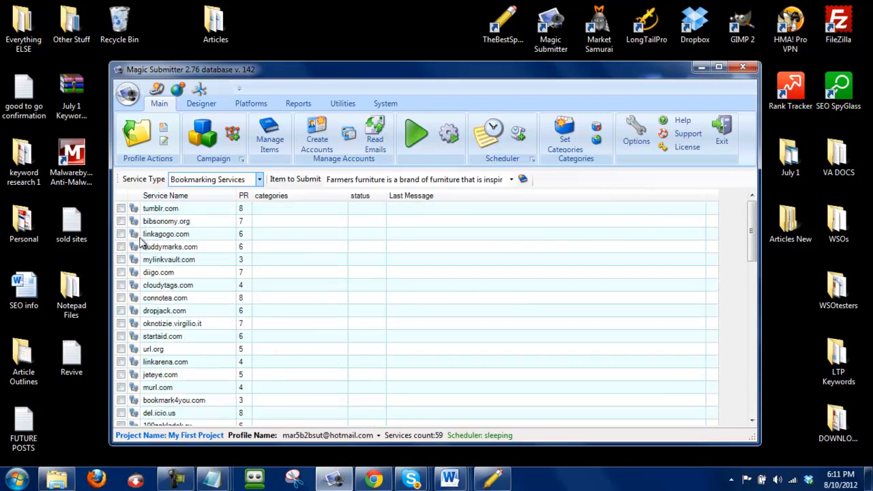
pyautogui.click(234, 180)
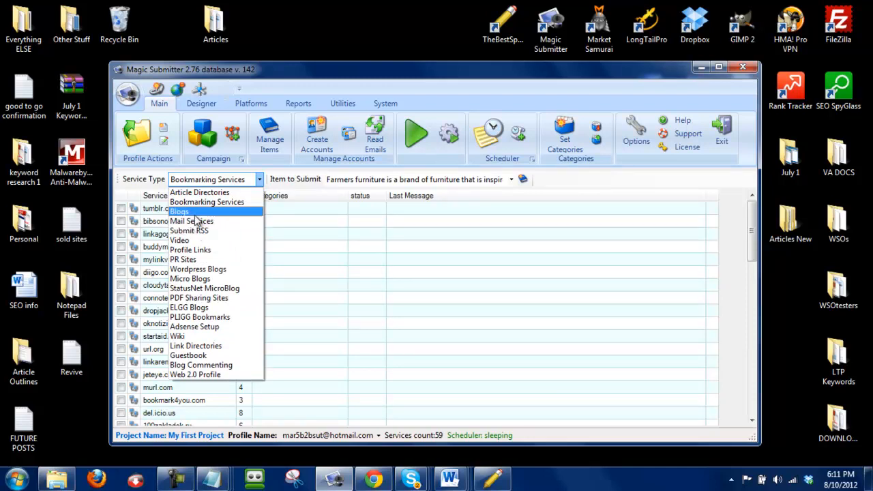
pyautogui.click(196, 212)
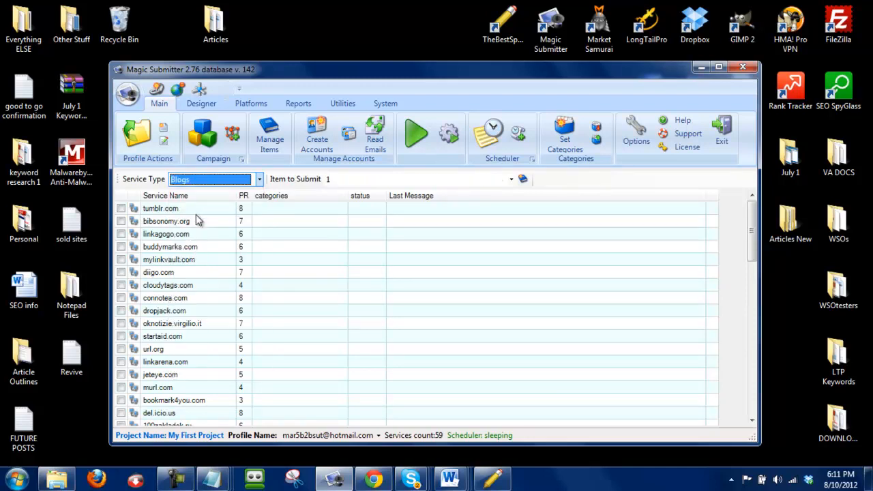
pyautogui.click(225, 180)
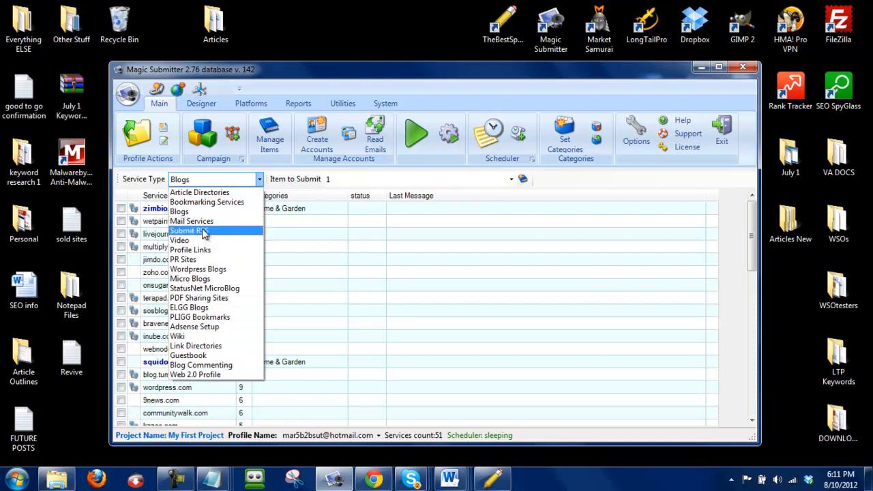
pyautogui.click(204, 232)
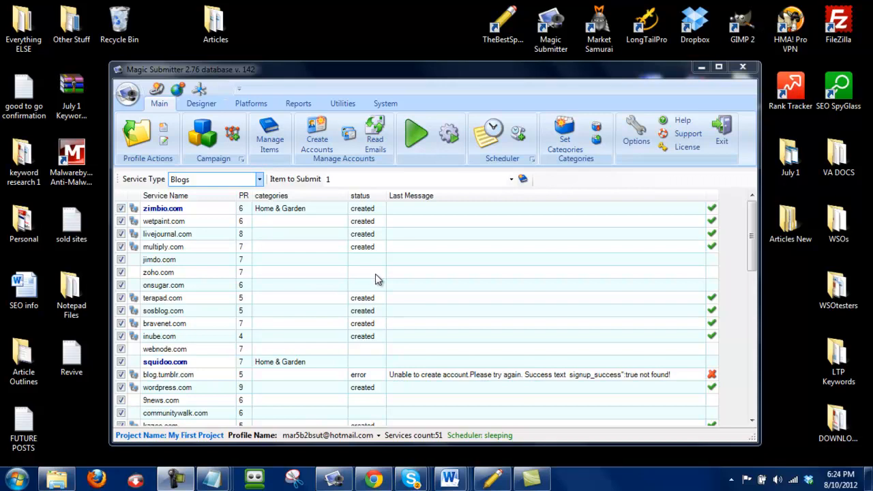
pyautogui.click(166, 126)
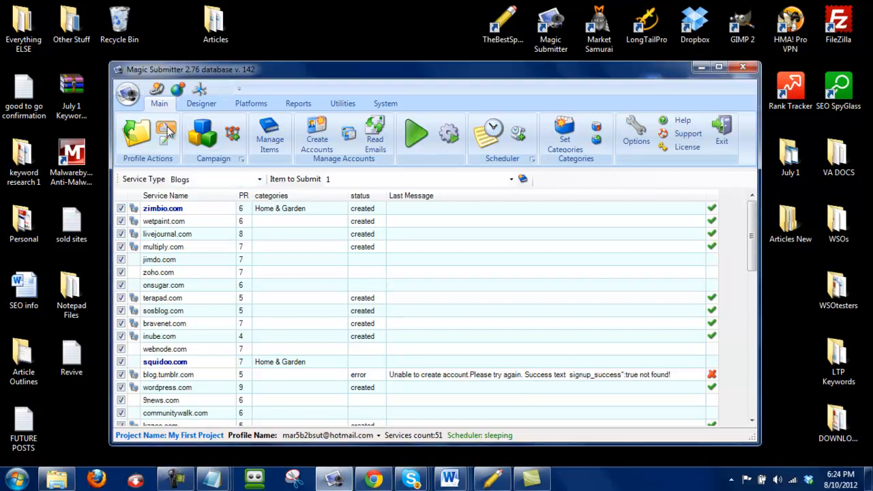
pyautogui.click(146, 87)
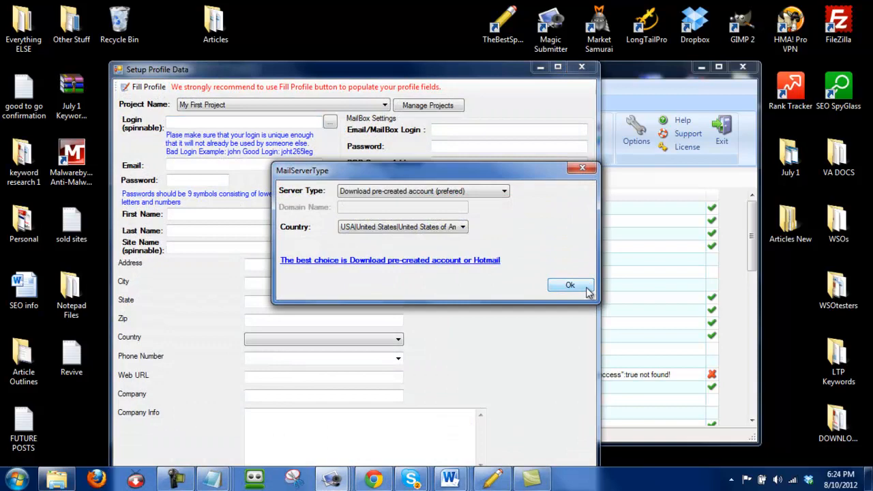
pyautogui.click(583, 169)
pyautogui.click(581, 67)
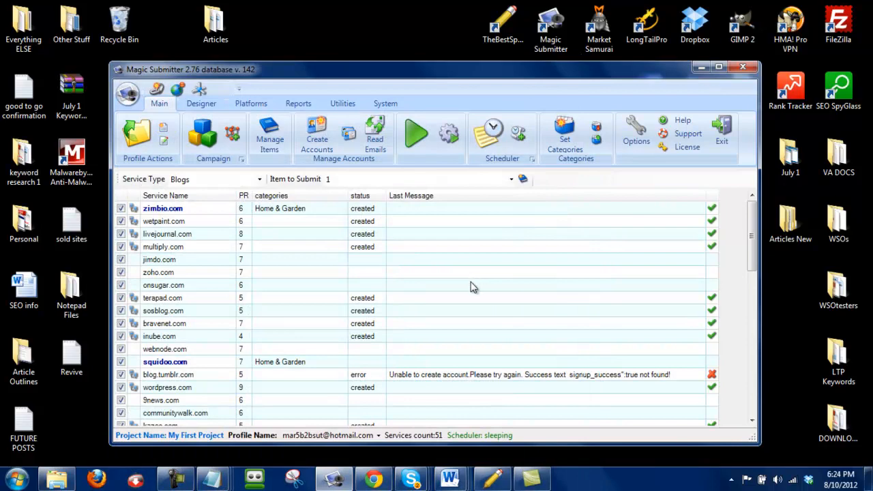
# - Start a new campaign in My First Project and place one Article Directories block and three Blogs blocks below the Money Site
pyautogui.click(211, 140)
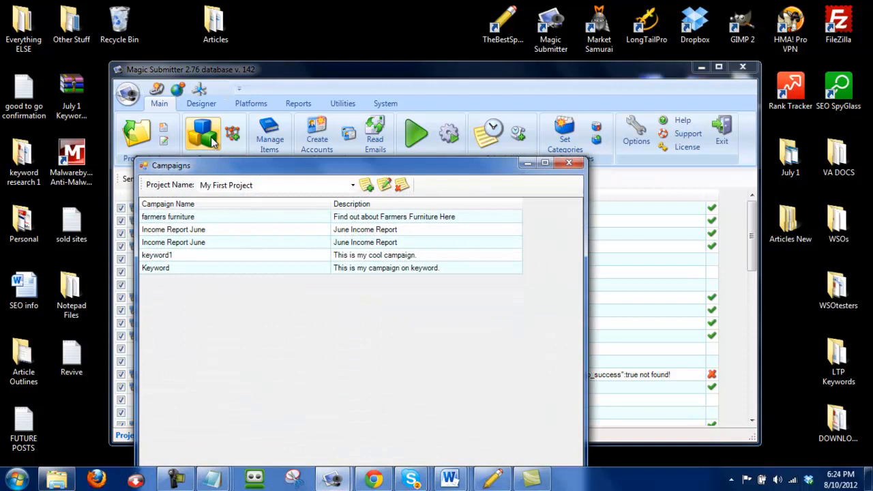
pyautogui.click(368, 185)
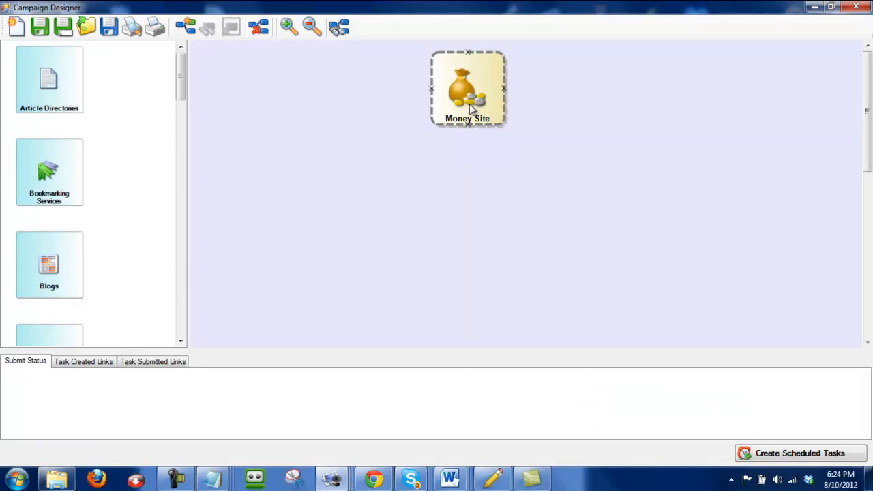
pyautogui.click(48, 83)
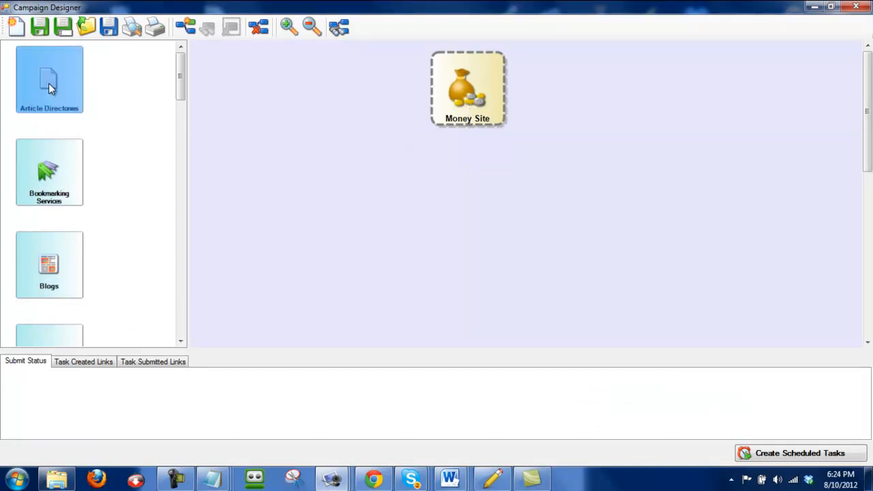
pyautogui.moveTo(278, 165); pyautogui.dragTo(283, 164)
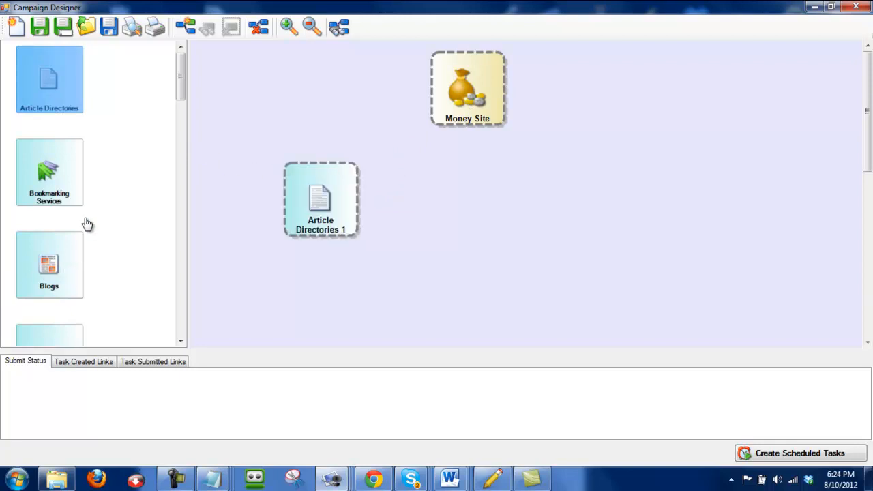
pyautogui.moveTo(48, 273); pyautogui.dragTo(476, 200)
pyautogui.moveTo(76, 258); pyautogui.dragTo(712, 205)
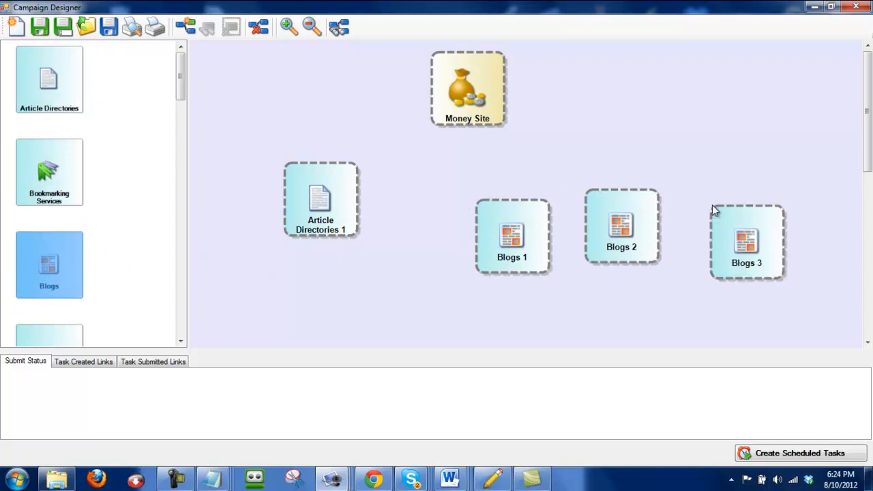
# - Link Article Directories 1 and all three Blogs blocks to the Money Site and auto-arrange the diagram
pyautogui.moveTo(341, 199); pyautogui.dragTo(456, 92)
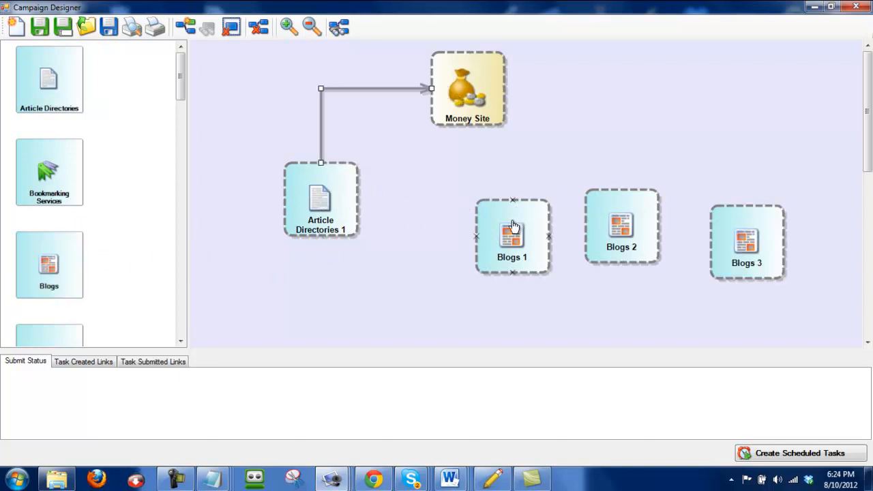
pyautogui.moveTo(513, 228); pyautogui.dragTo(475, 123)
pyautogui.moveTo(613, 219); pyautogui.dragTo(482, 118)
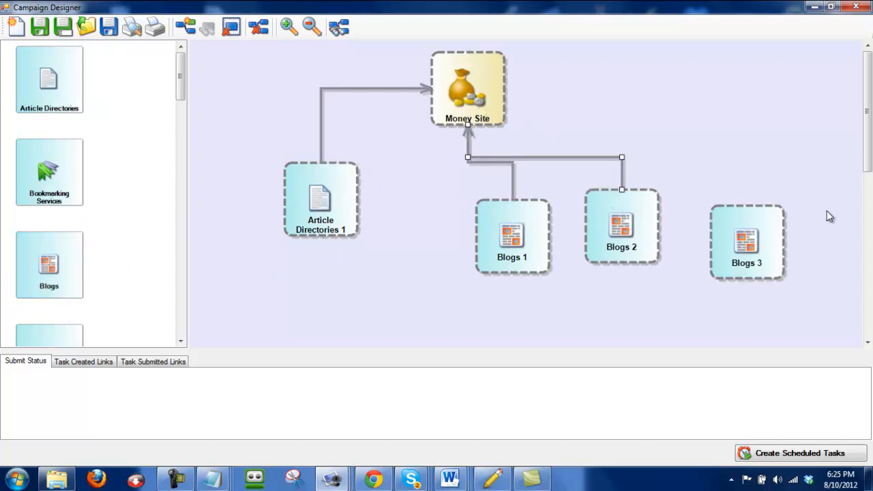
pyautogui.moveTo(764, 238)
pyautogui.mouseDown()
pyautogui.moveTo(709, 196)
pyautogui.moveTo(442, 107)
pyautogui.moveTo(454, 109)
pyautogui.mouseUp()
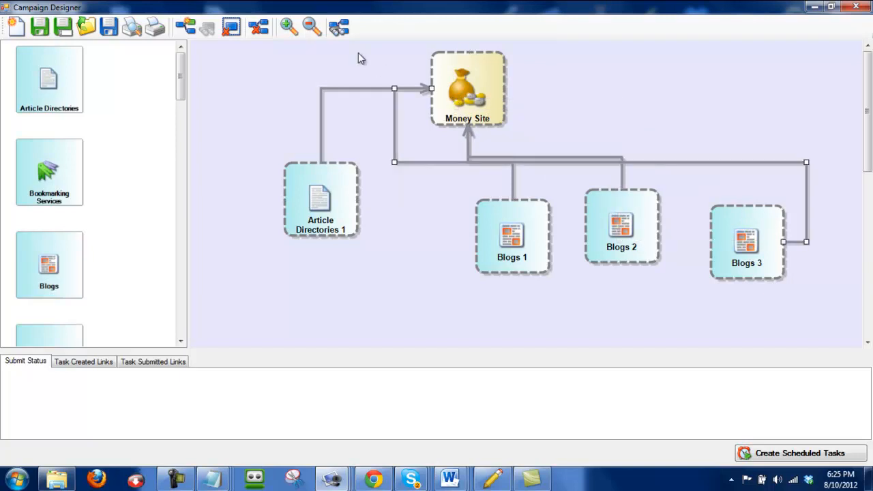
pyautogui.click(339, 28)
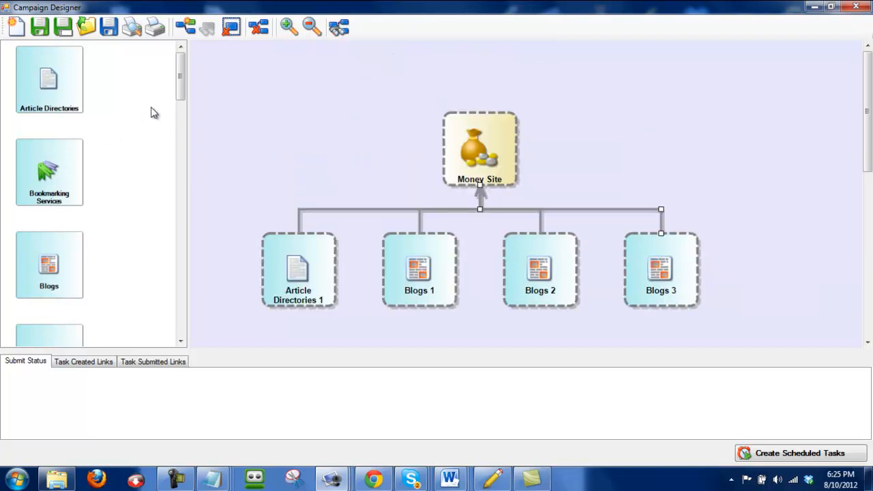
# - Place four Bookmarking Services and four Submit RSS blocks, alternating, in a row below the article directory and blog blocks
pyautogui.scroll(-2, 179, 82)
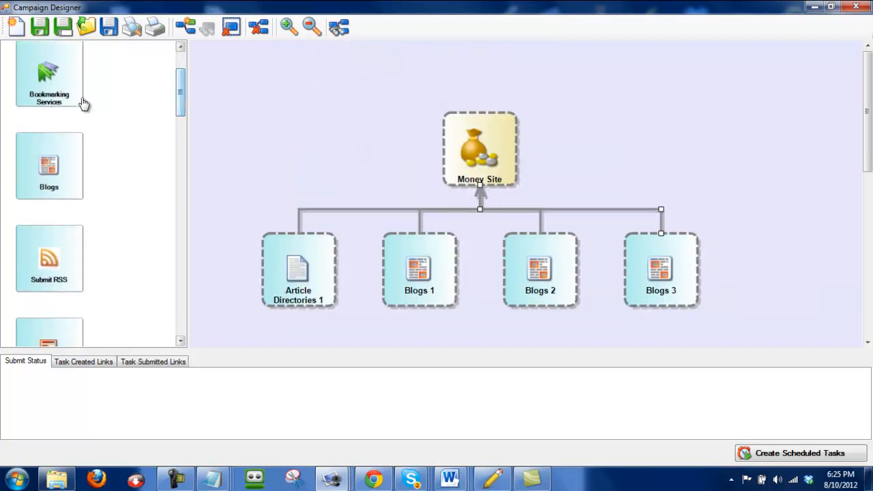
pyautogui.moveTo(58, 83); pyautogui.dragTo(223, 318)
pyautogui.moveTo(47, 264); pyautogui.dragTo(315, 328)
pyautogui.moveTo(55, 101); pyautogui.dragTo(379, 322)
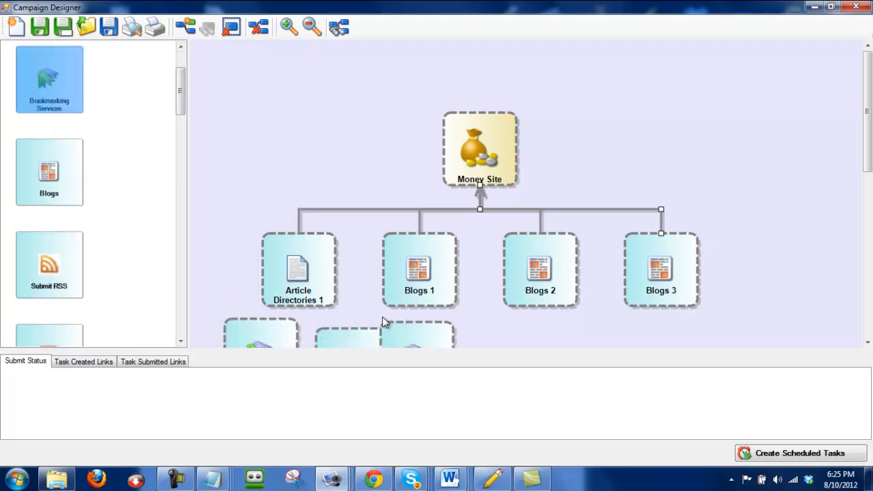
pyautogui.moveTo(867, 112); pyautogui.dragTo(867, 152)
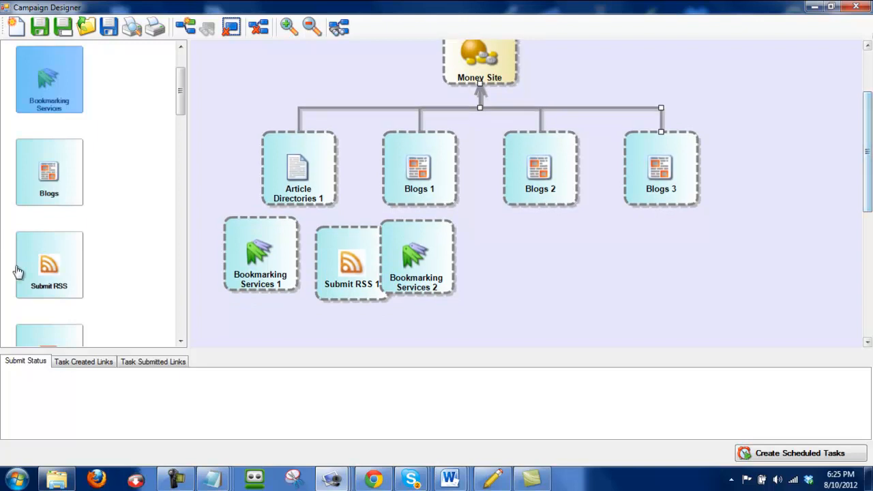
pyautogui.moveTo(44, 281); pyautogui.dragTo(405, 232)
pyautogui.moveTo(459, 255); pyautogui.dragTo(459, 255)
pyautogui.moveTo(58, 81); pyautogui.dragTo(516, 251)
pyautogui.moveTo(36, 246); pyautogui.dragTo(588, 266)
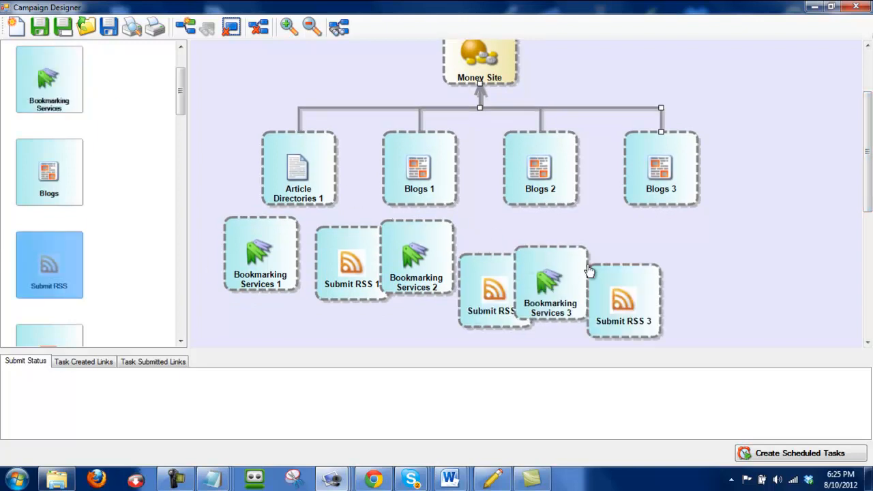
pyautogui.moveTo(667, 250); pyautogui.dragTo(667, 251)
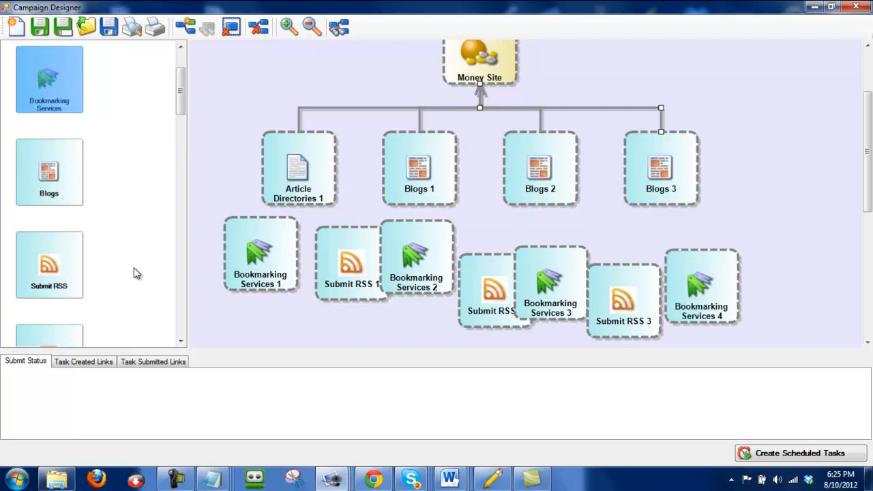
pyautogui.moveTo(21, 267); pyautogui.dragTo(756, 257)
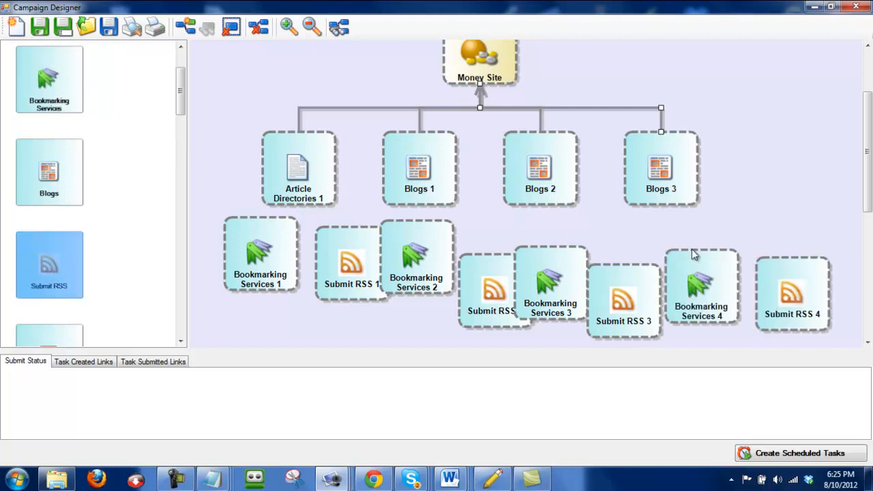
# - Link one Bookmarking Services and one Submit RSS block to Article Directories 1 and to each of the three Blogs blocks
pyautogui.moveTo(263, 247); pyautogui.dragTo(264, 174)
pyautogui.moveTo(343, 254); pyautogui.dragTo(323, 209)
pyautogui.moveTo(409, 239); pyautogui.dragTo(405, 189)
pyautogui.moveTo(493, 283); pyautogui.dragTo(419, 190)
pyautogui.moveTo(550, 265); pyautogui.dragTo(525, 189)
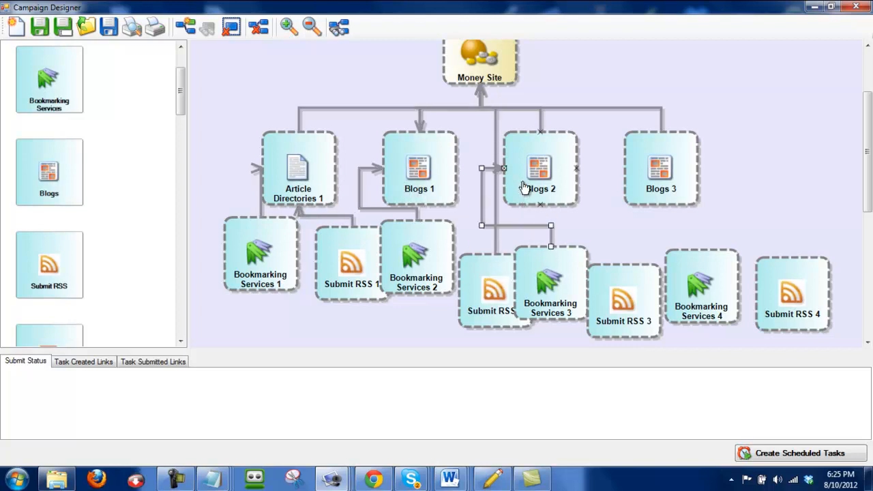
pyautogui.moveTo(618, 280); pyautogui.dragTo(548, 179)
pyautogui.moveTo(684, 290); pyautogui.dragTo(675, 187)
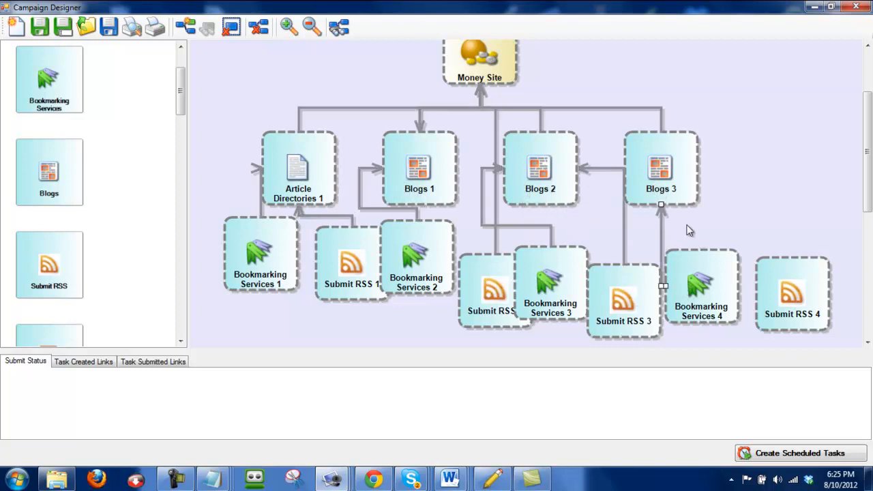
pyautogui.moveTo(769, 273); pyautogui.dragTo(686, 181)
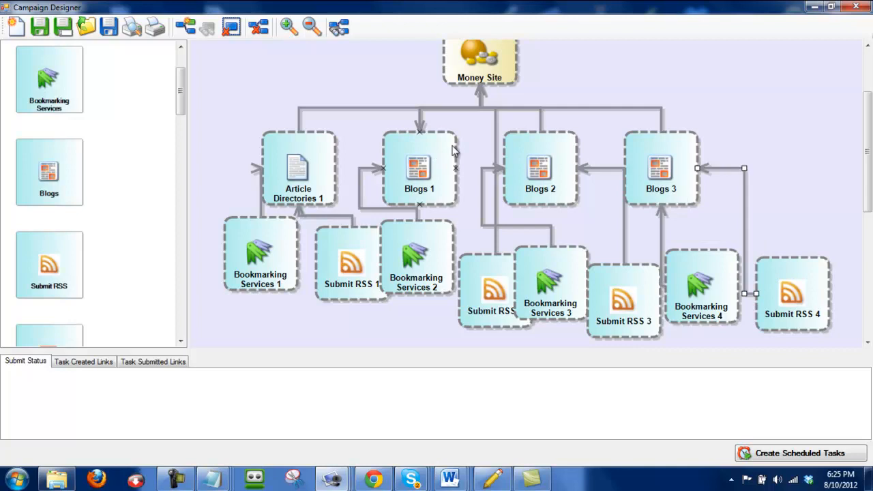
# - Reroute the connector from Submit RSS 2 to Blogs 1 and auto-arrange the whole campaign diagram
pyautogui.click(495, 125)
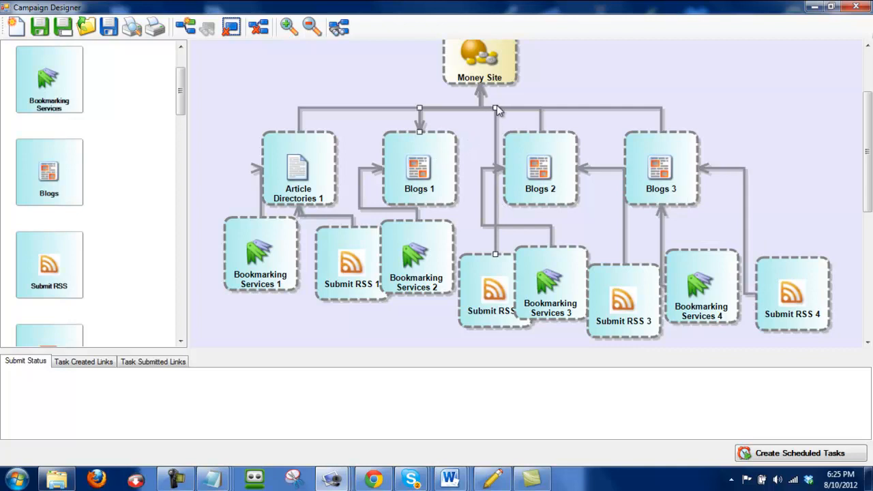
pyautogui.moveTo(497, 107); pyautogui.dragTo(420, 178)
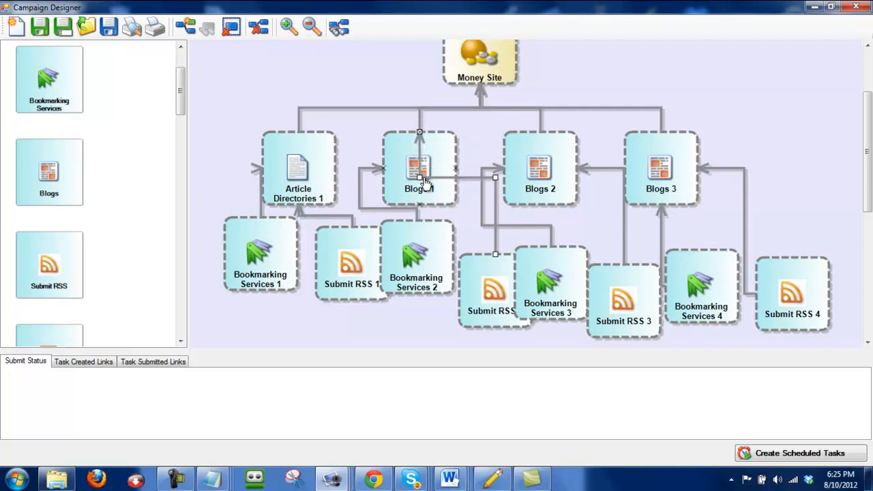
pyautogui.click(346, 30)
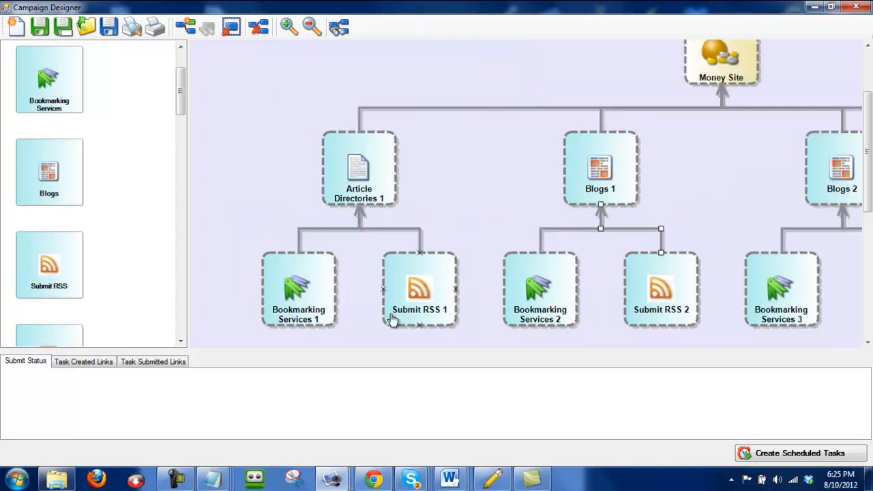
pyautogui.click(312, 25)
pyautogui.click(312, 25)
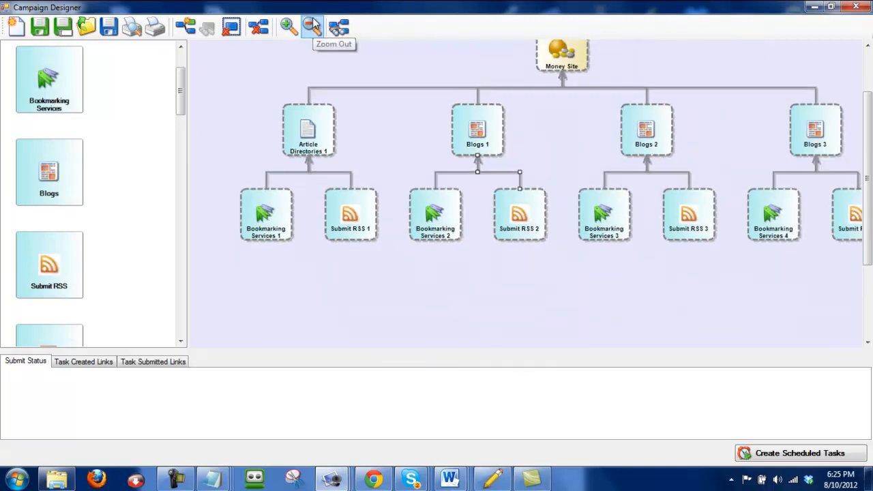
pyautogui.click(312, 25)
pyautogui.scroll(2, 869, 193)
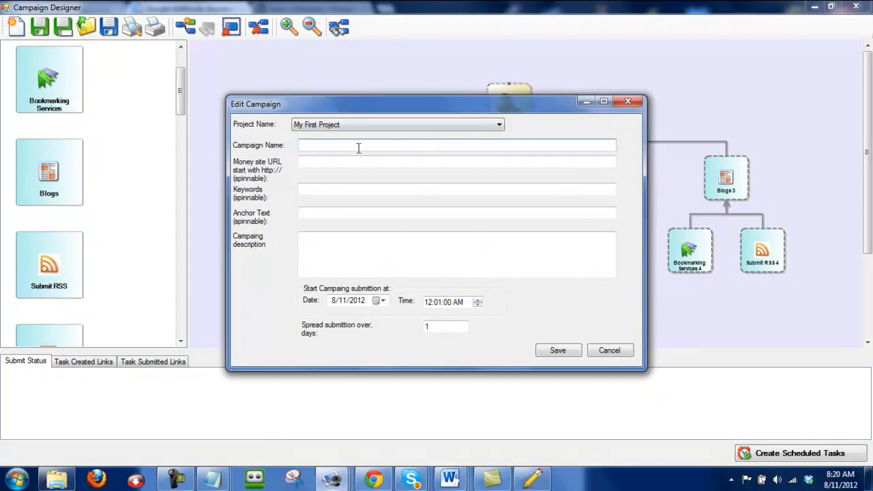
pyautogui.write('Kye')
pyautogui.press('BackSpace')
pyautogui.press('BackSpace')
pyautogui.write('eyword')
pyautogui.press('Tab')
pyautogui.write('http:')
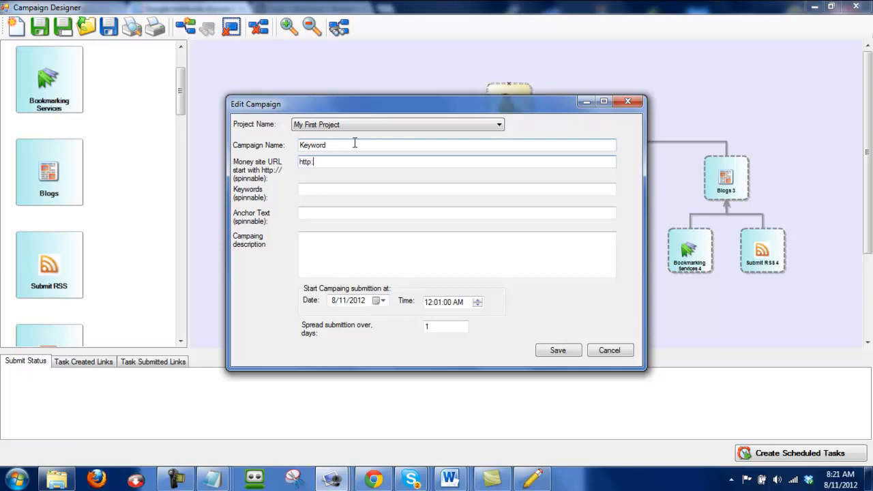
pyautogui.write('//keyword.com')
# - Enter the keywords "keyword, subkeyword 1, subkeyword 2, subkeyword 3" and start the spinnable anchor text with "{keyword|keyword|keyword|"
pyautogui.click(375, 191)
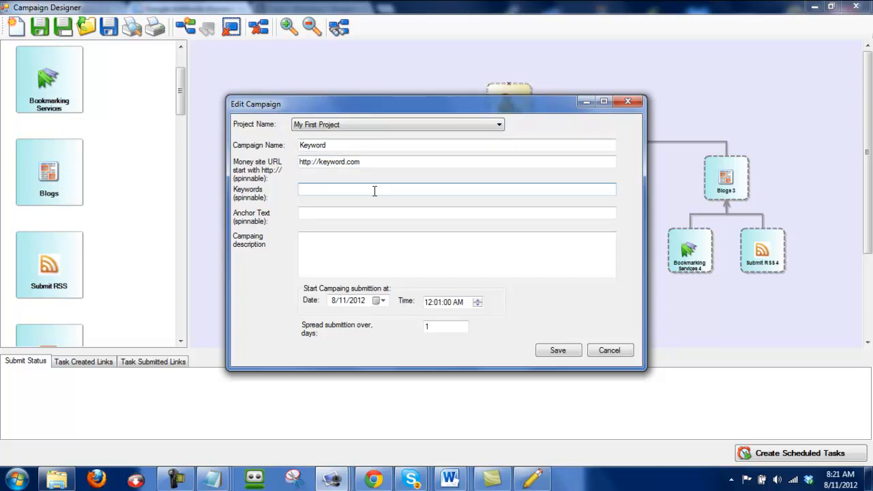
pyautogui.write('keyword, subkeyword 1, subkeyword 2, subkeywo')
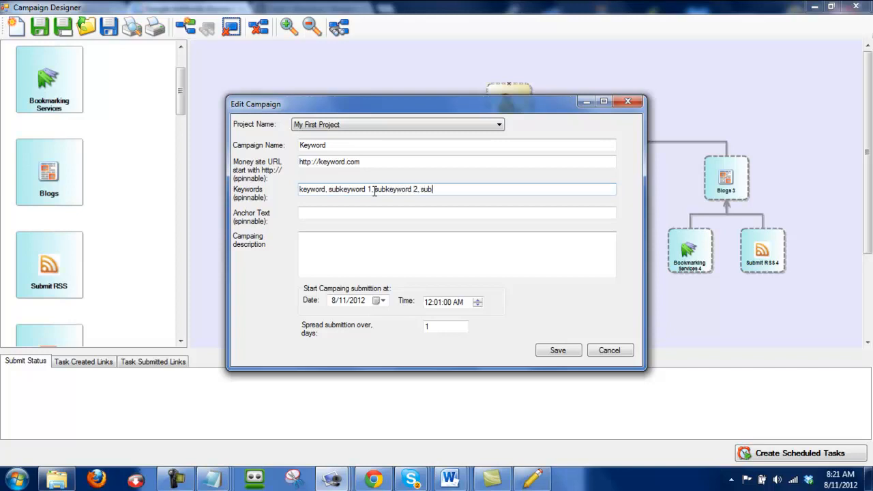
pyautogui.write('rd 3')
pyautogui.click(362, 216)
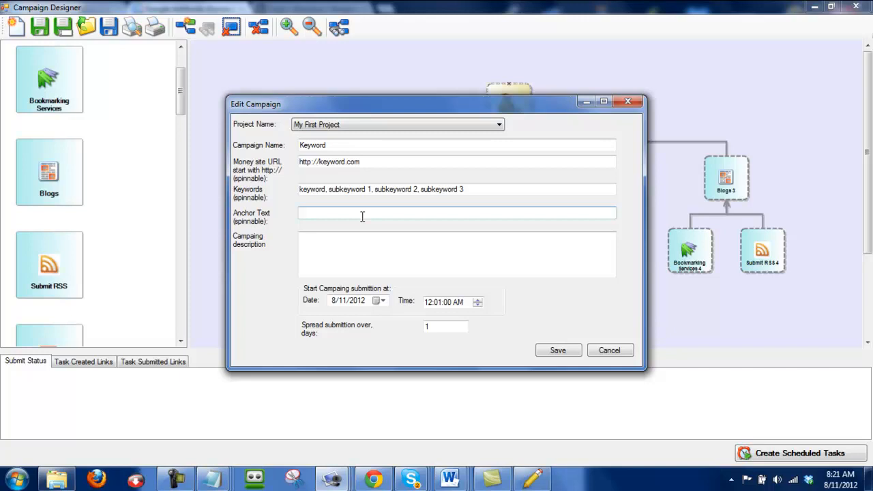
pyautogui.write('{keyword|')
pyautogui.write('keyword|keyword}')
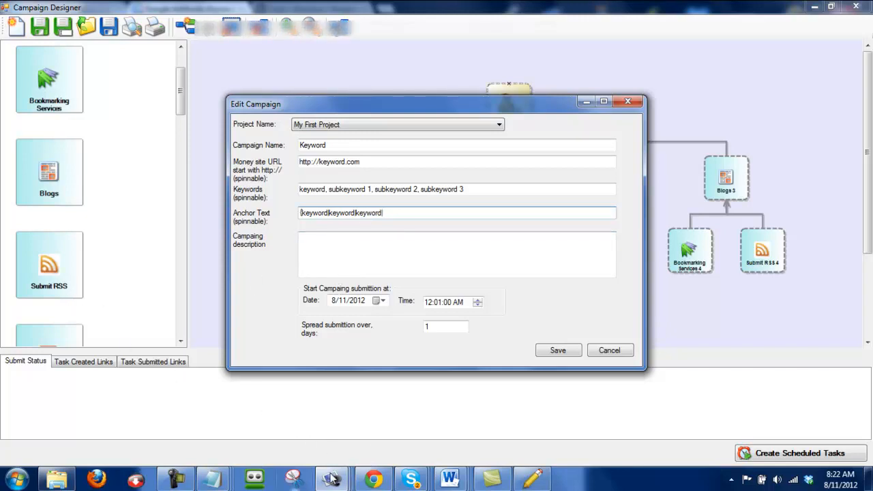
# - Switch to the Google AdWords Keyword Tool in the browser and search for ideas related to "keyword"
pyautogui.click(373, 480)
pyautogui.click(286, 169)
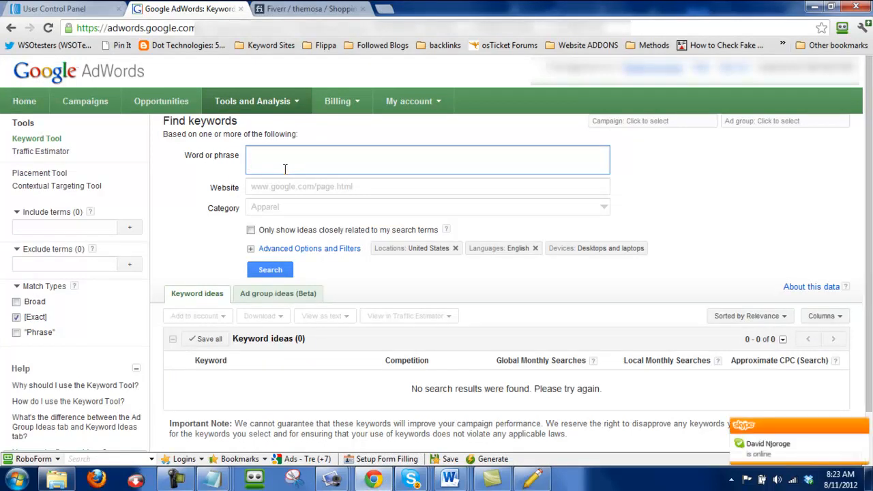
pyautogui.write('keyword')
pyautogui.click(276, 271)
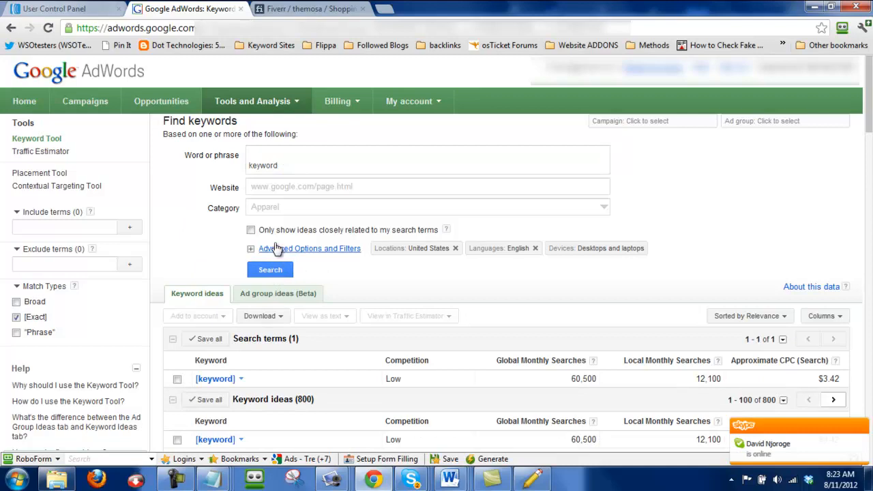
pyautogui.scroll(-4, 294, 239)
pyautogui.scroll(-1, 266, 221)
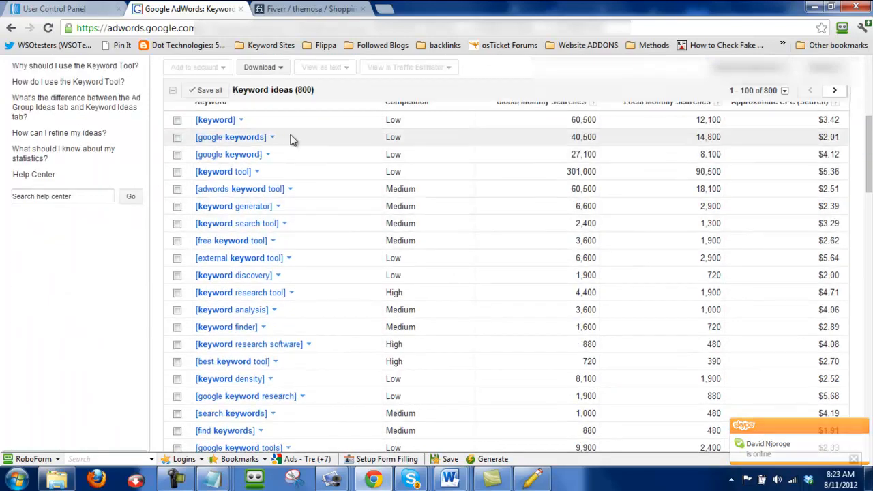
# - Copy the idea "google keywords" from the keyword list and append it to the campaign's anchor text
pyautogui.moveTo(263, 137); pyautogui.dragTo(197, 138)
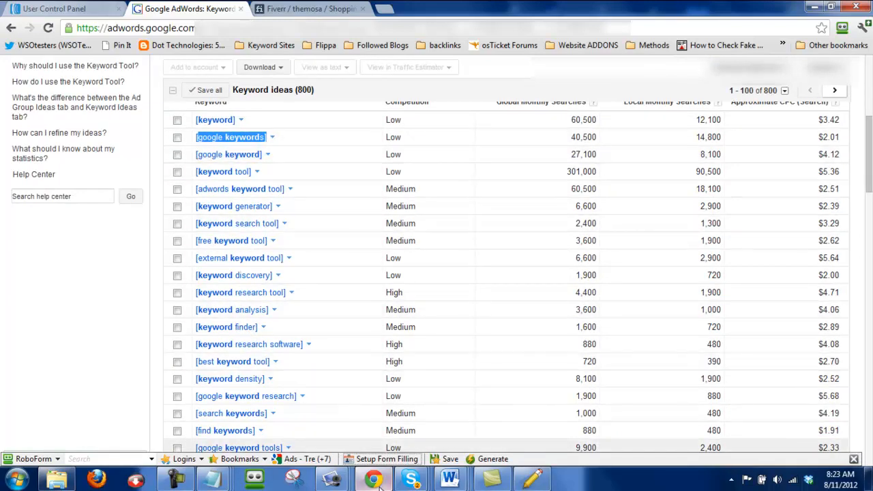
pyautogui.moveTo(342, 486)
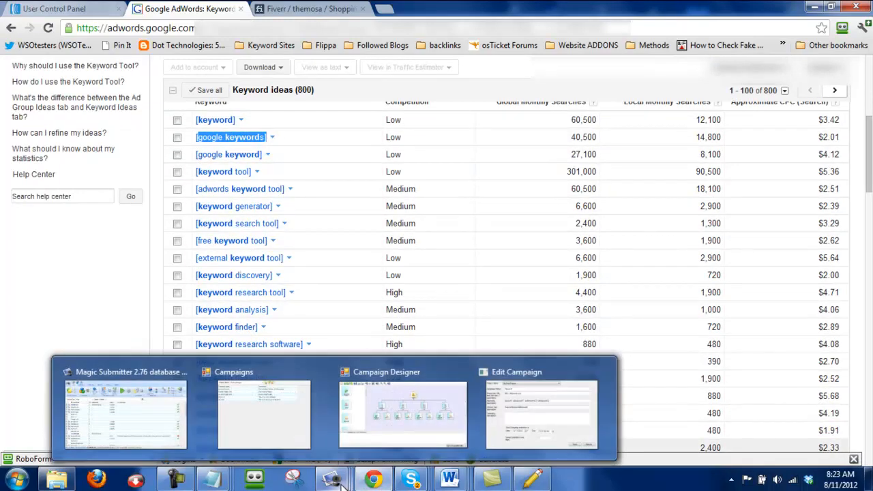
pyautogui.click(499, 414)
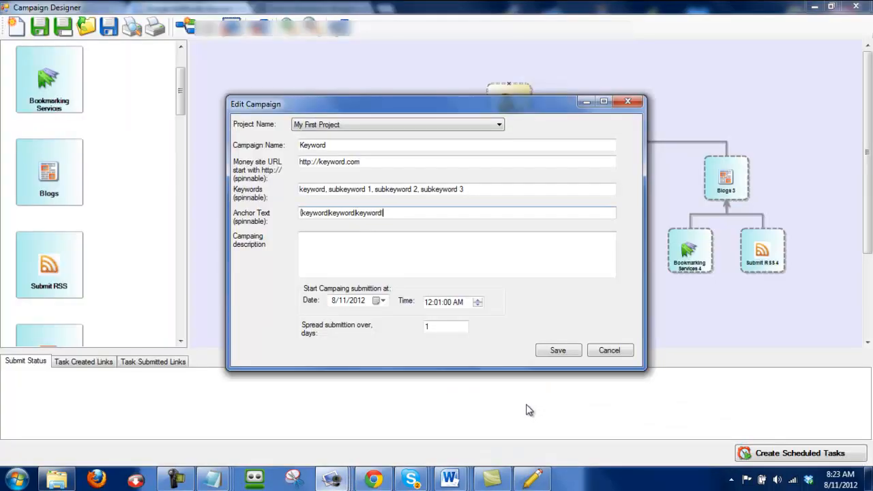
pyautogui.write('google keywords}')
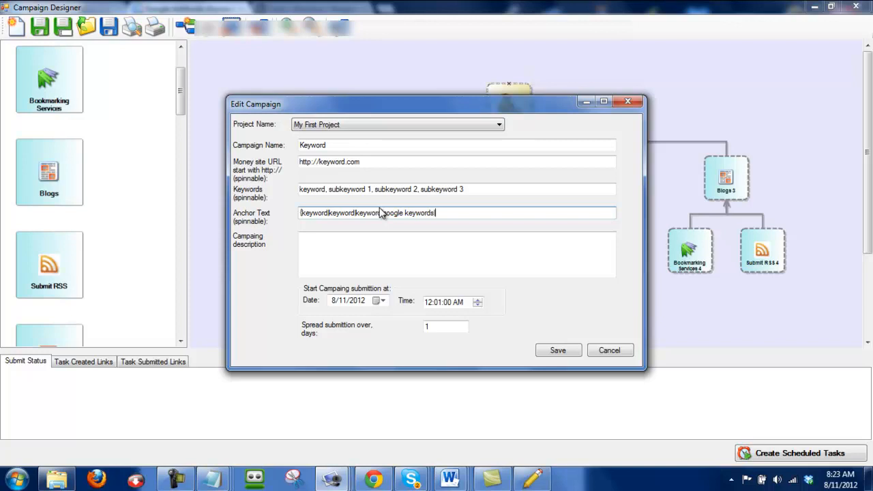
# - Copy the idea "google keyword" from the AdWords list and append it as the next anchor text variation
pyautogui.click(373, 479)
pyautogui.moveTo(290, 155); pyautogui.dragTo(200, 155)
pyautogui.hotkey('ctrl', 'c')
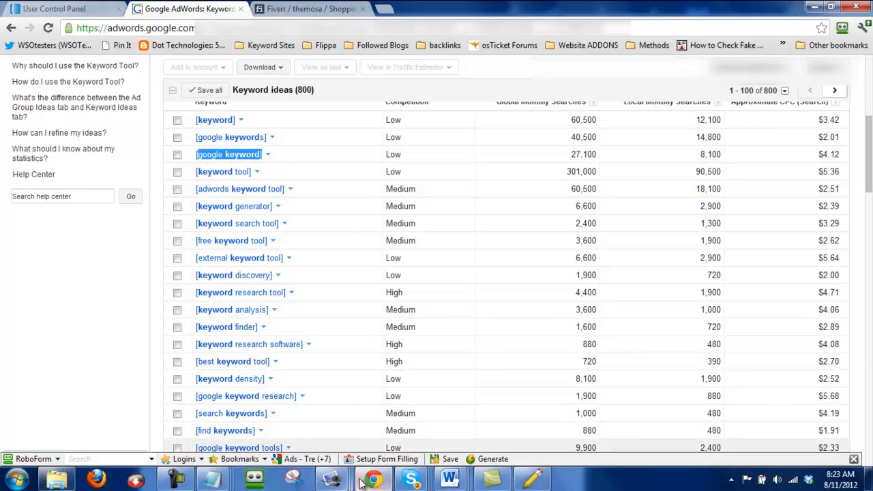
pyautogui.click(334, 480)
pyautogui.click(536, 382)
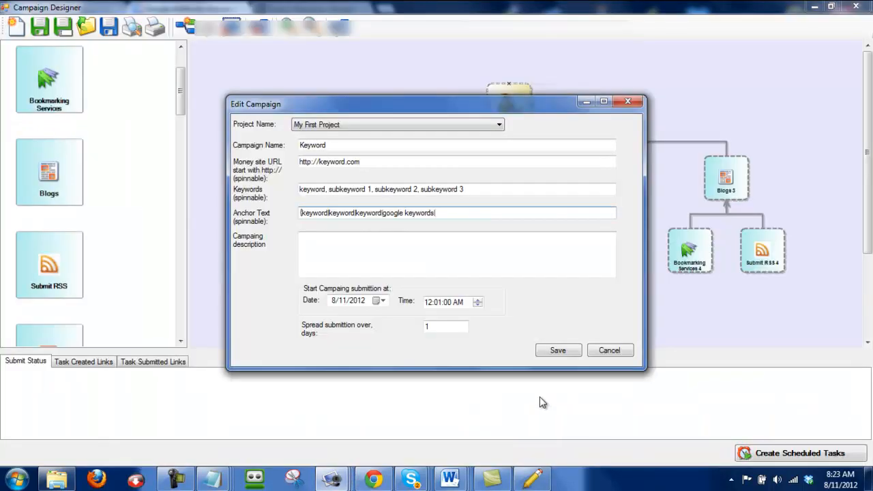
pyautogui.write('|')
pyautogui.hotkey('ctrl', 'v')
# - Copy "keyword tool" from the AdWords list and add it to the spinnable anchor text
pyautogui.click(373, 479)
pyautogui.moveTo(254, 171); pyautogui.dragTo(203, 178)
pyautogui.hotkey('ctrl', 'c')
pyautogui.moveTo(331, 479)
pyautogui.click(505, 395)
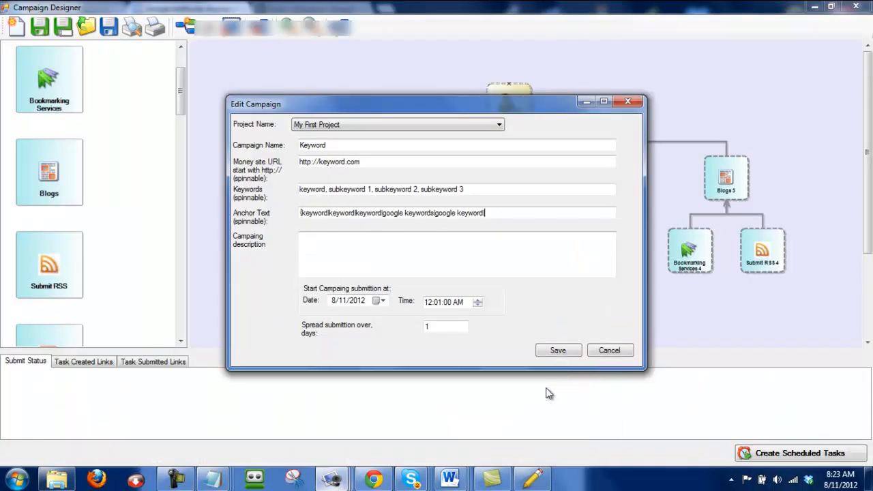
pyautogui.hotkey('ctrl', 'v')
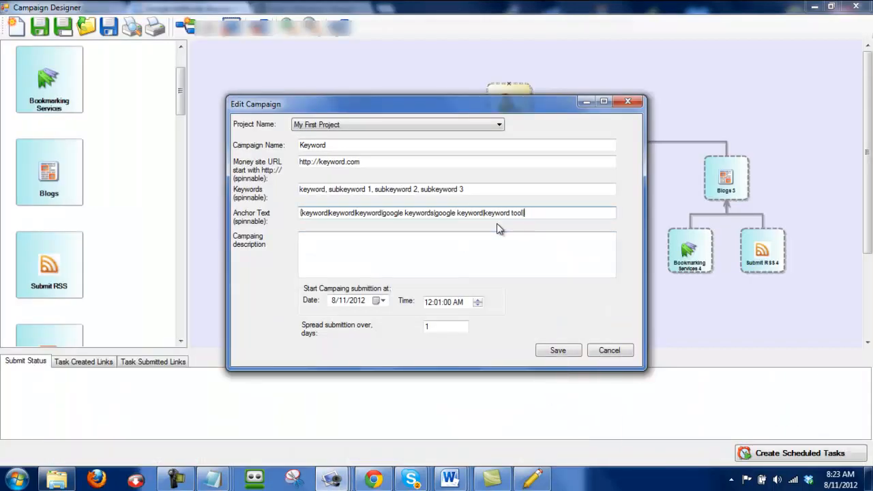
# - Copy the idea "adwords keyword tool" from the AdWords keyword list and append it to the campaign's anchor text
pyautogui.click(373, 479)
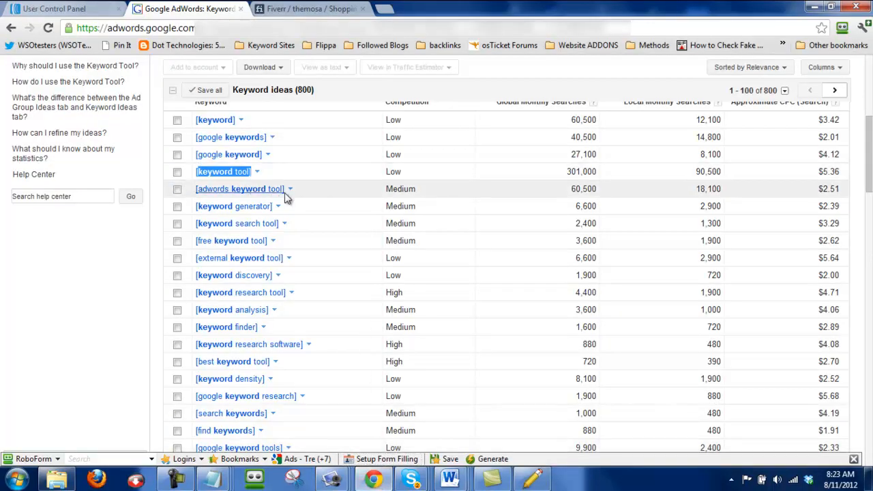
pyautogui.moveTo(285, 190); pyautogui.dragTo(199, 193)
pyautogui.hotkey('ctrl', 'c')
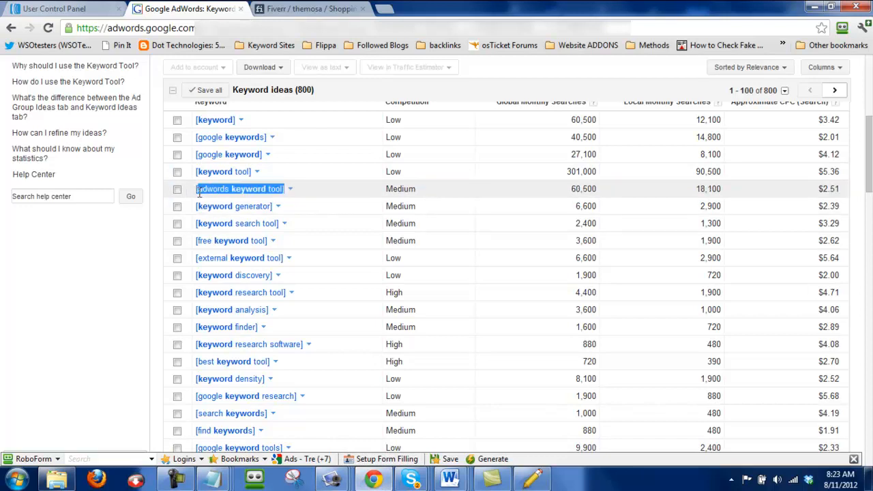
pyautogui.moveTo(333, 480)
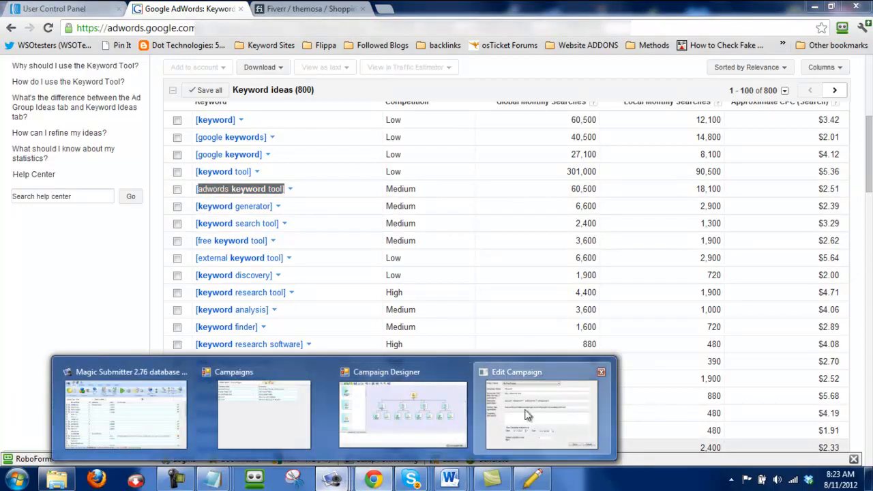
pyautogui.click(525, 410)
pyautogui.hotkey('ctrl', 'v')
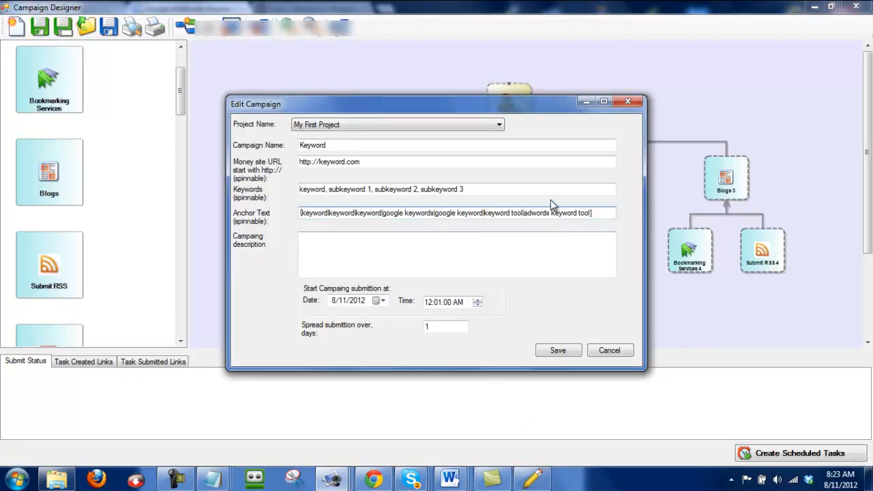
# - Add "keyword generator" from the AdWords ideas as another spinnable anchor text variation in the campaign details
pyautogui.click(371, 481)
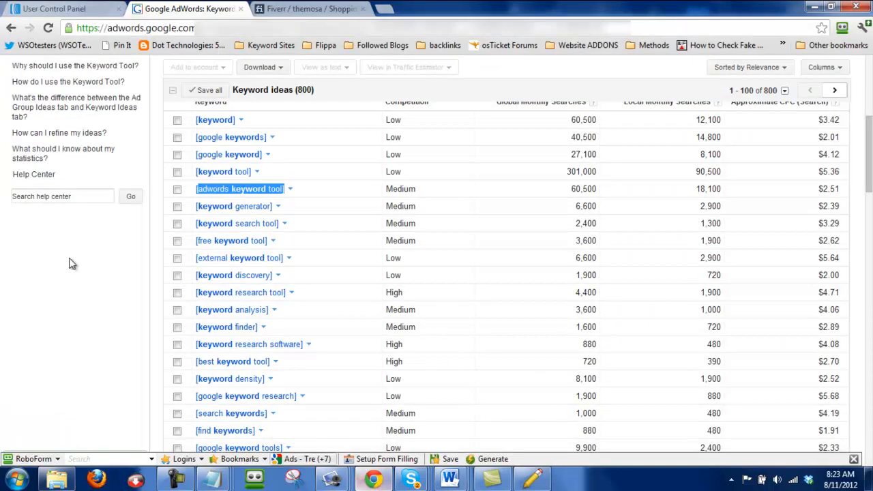
pyautogui.moveTo(285, 206); pyautogui.dragTo(202, 211)
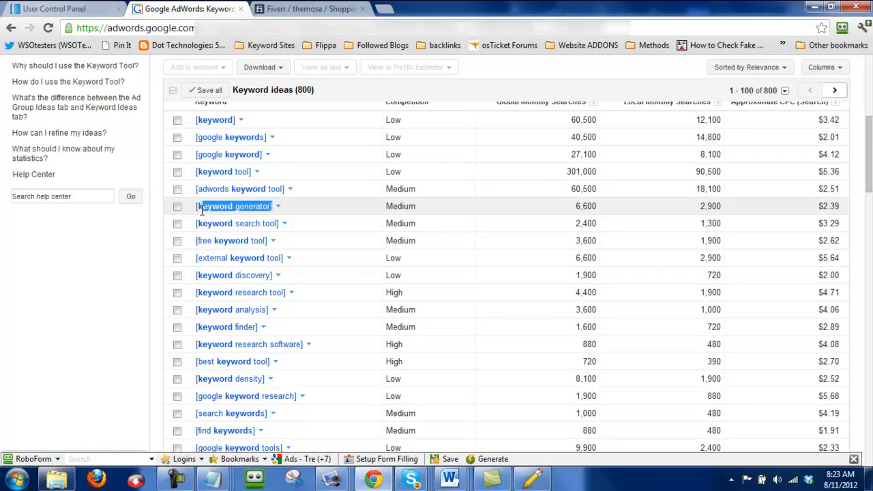
pyautogui.moveTo(335, 481)
pyautogui.click(566, 422)
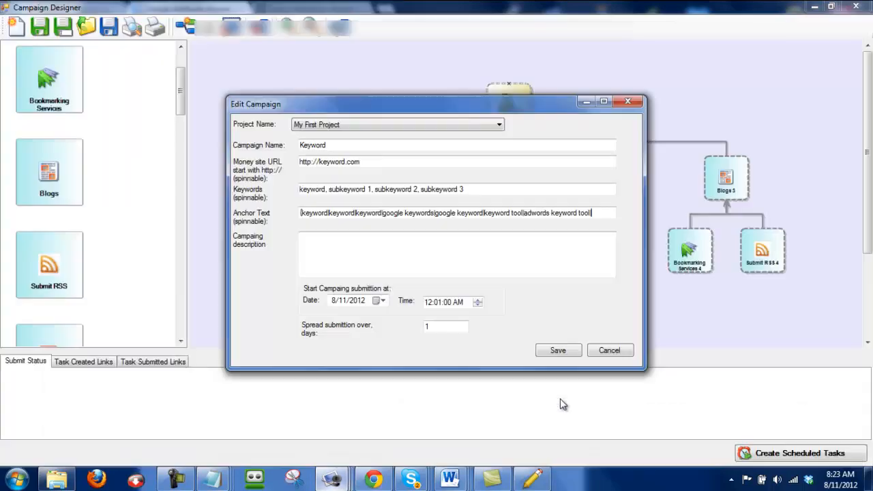
pyautogui.write('keyword generator|')
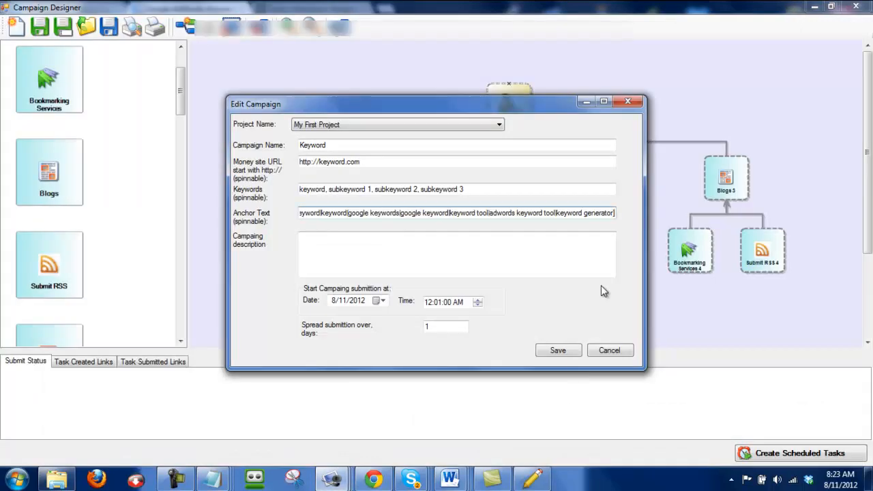
# - Copy "keyword search tool" from the AdWords list and append it to the anchor text, followed by a "|" separator
pyautogui.hotkey('alt', 'Tab')
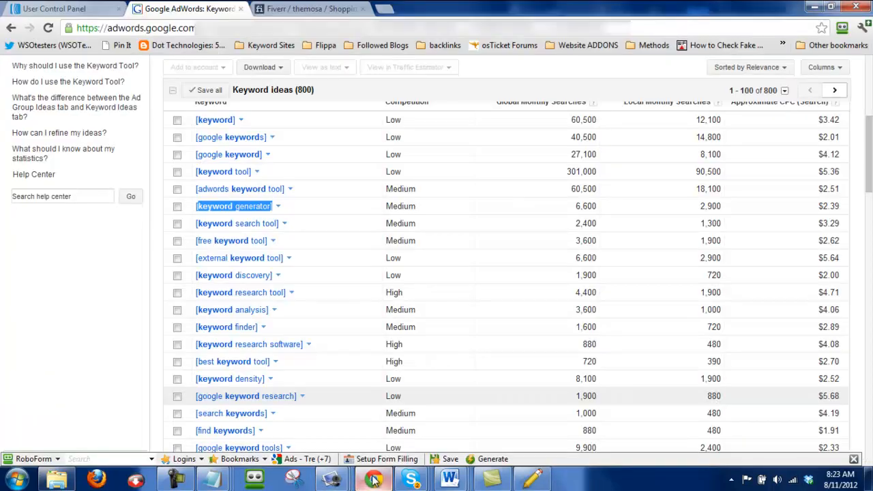
pyautogui.moveTo(306, 223); pyautogui.dragTo(197, 221)
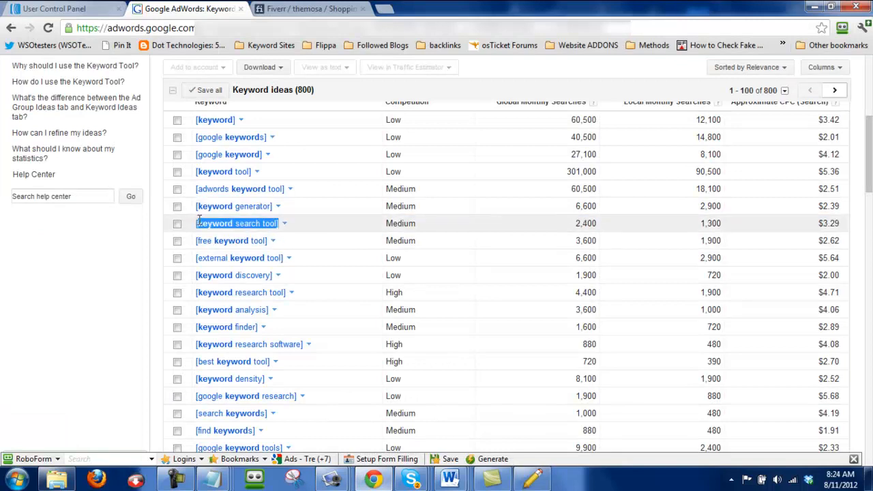
pyautogui.moveTo(330, 475)
pyautogui.click(569, 391)
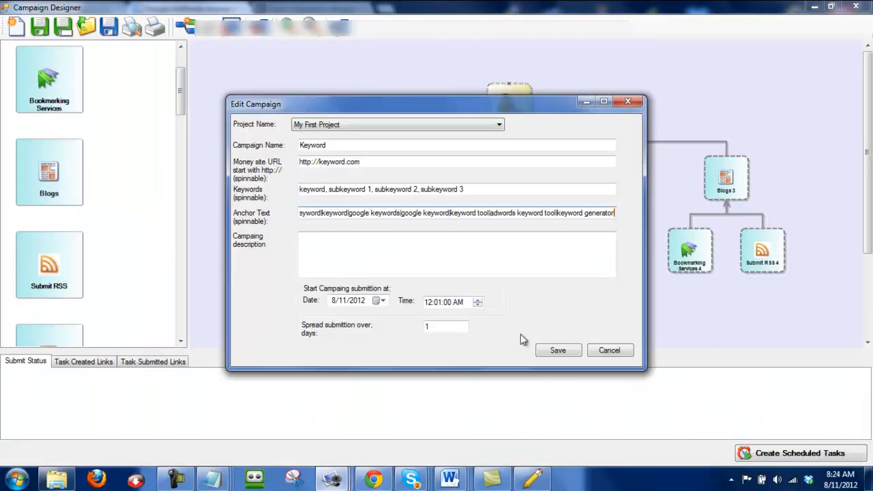
pyautogui.write('keyword search tool')
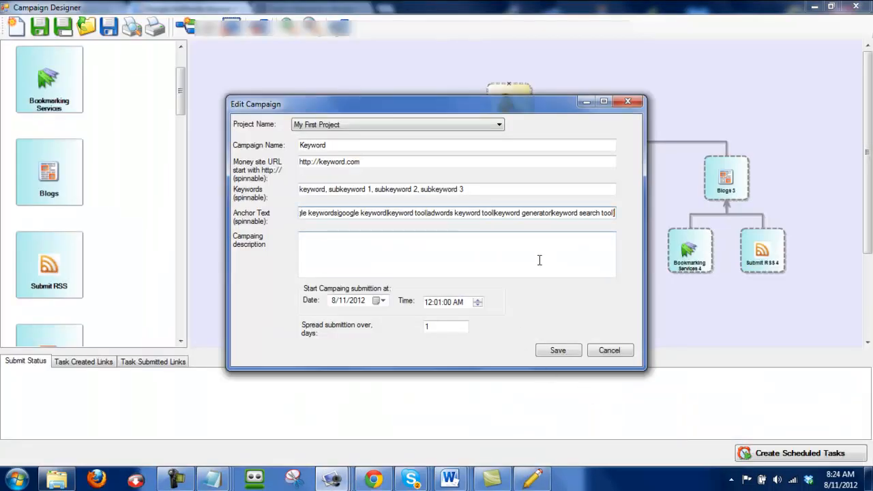
pyautogui.write('|')
# - Copy the idea "free keyword tool" from AdWords and append it with a trailing "|" to the campaign's anchor text
pyautogui.click(373, 479)
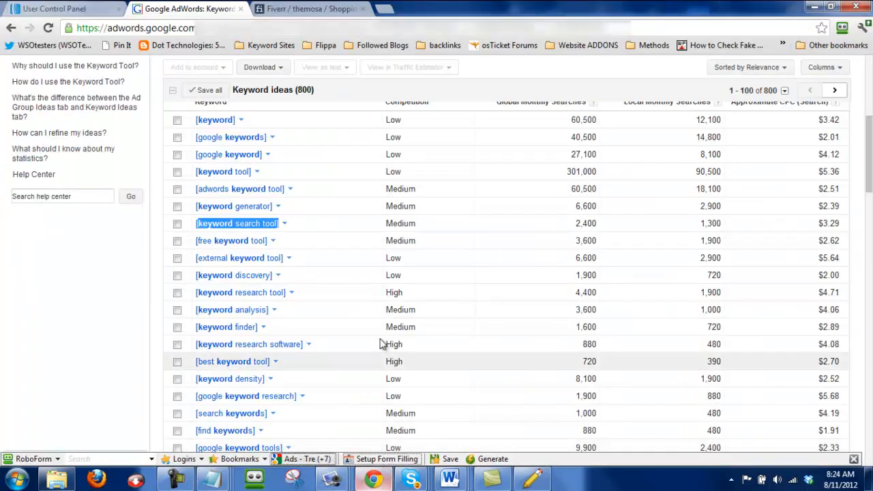
pyautogui.moveTo(288, 241); pyautogui.dragTo(198, 244)
pyautogui.hotkey('ctrl', 'c')
pyautogui.moveTo(331, 475)
pyautogui.click(510, 409)
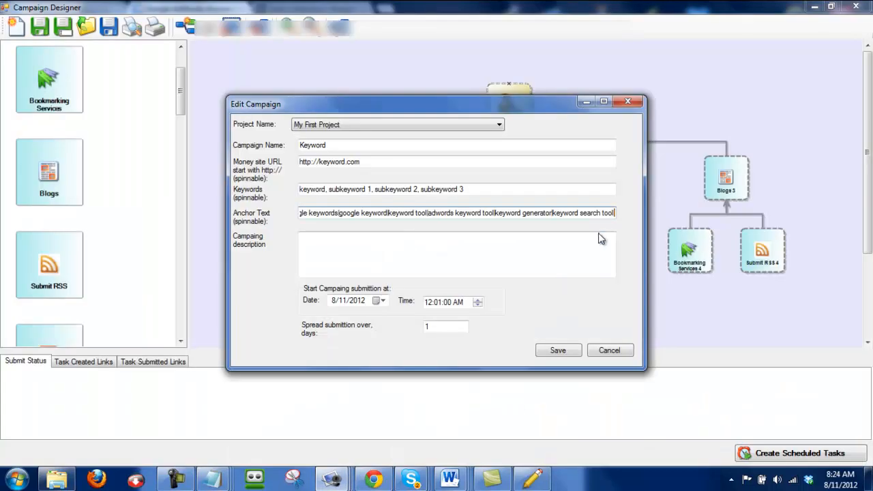
pyautogui.hotkey('ctrl', 'v')
pyautogui.write('|')
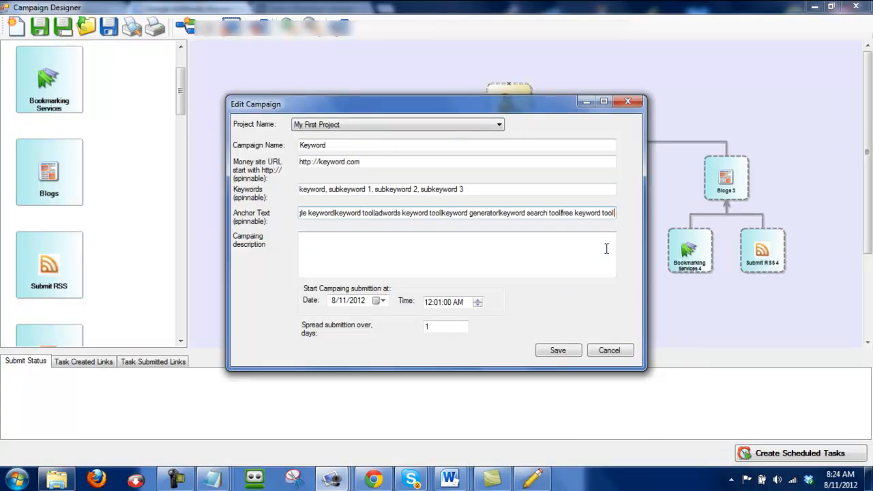
# - Copy "external keyword tool" from the AdWords list, append it as the last anchor text variation and close the spin group
pyautogui.click(373, 478)
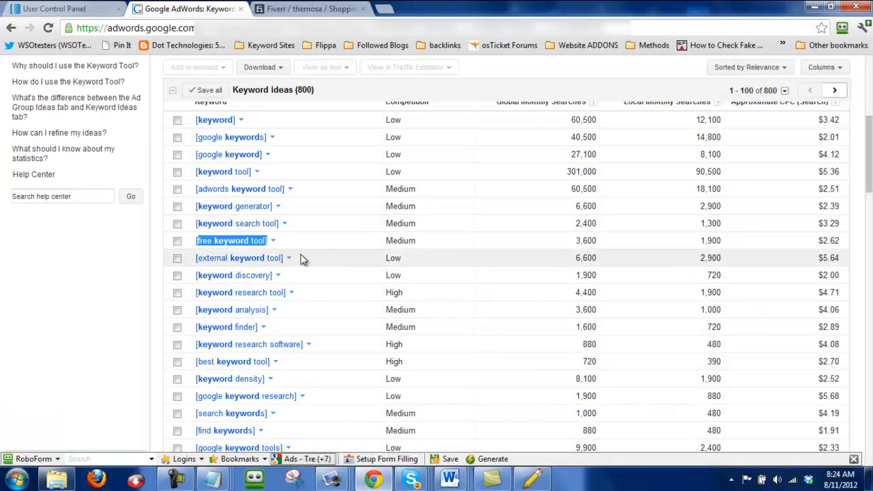
pyautogui.moveTo(282, 258); pyautogui.dragTo(198, 257)
pyautogui.hotkey('ctrl', 'c')
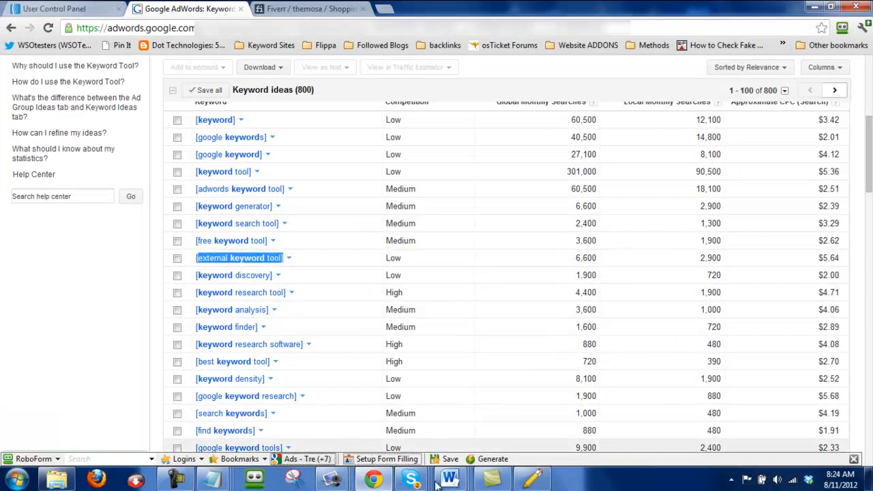
pyautogui.moveTo(332, 478)
pyautogui.click(552, 409)
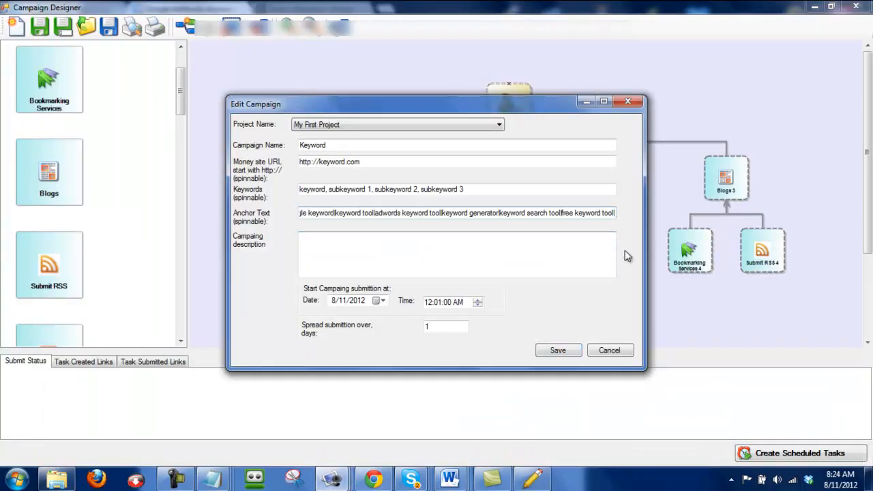
pyautogui.hotkey('ctrl', 'v')
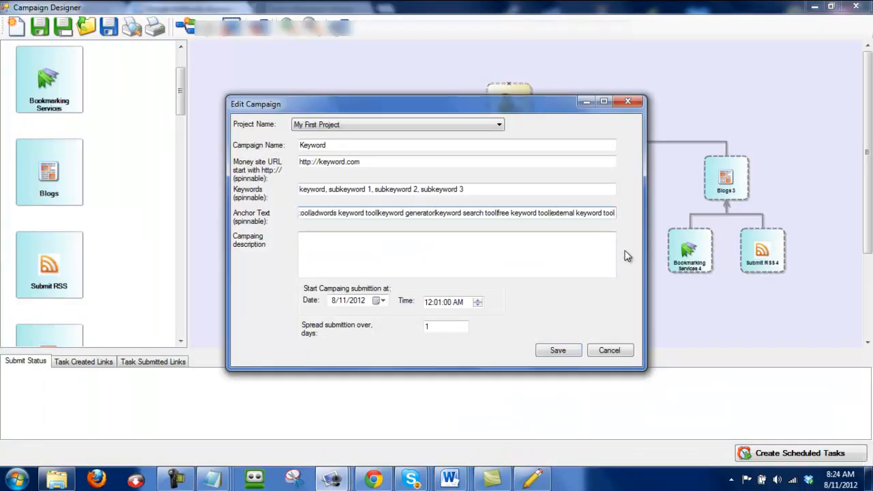
pyautogui.write('|')
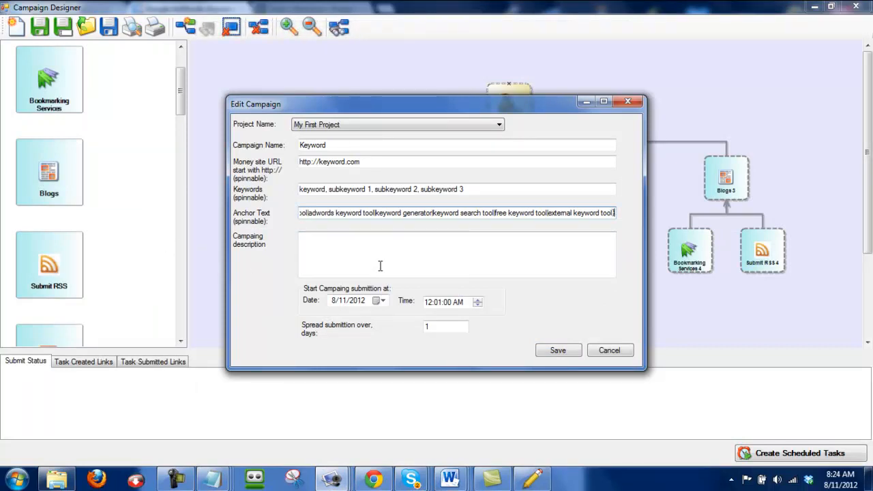
# - Enter "Keyword Project" as the campaign description
pyautogui.click(359, 250)
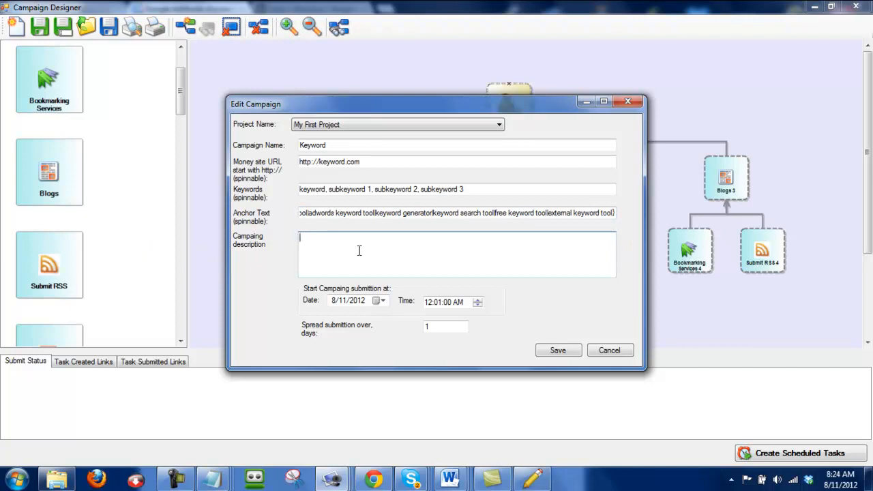
pyautogui.write('Key')
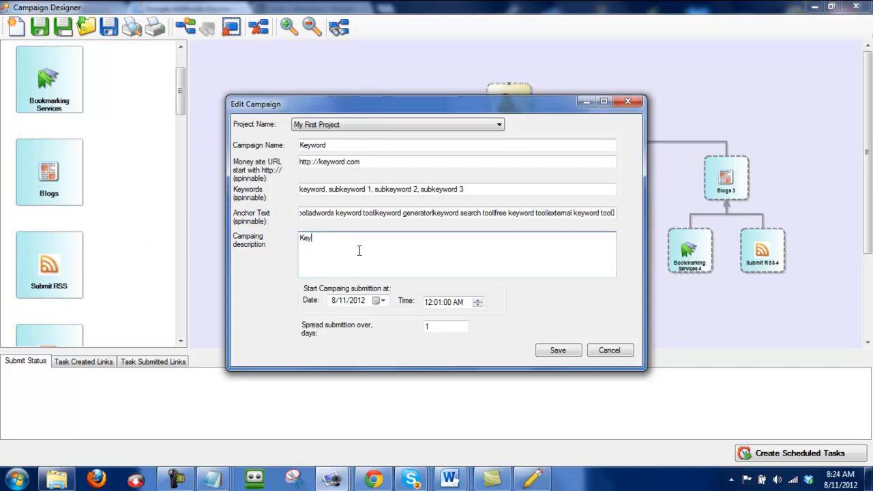
pyautogui.write('word Pr')
pyautogui.write('oject')
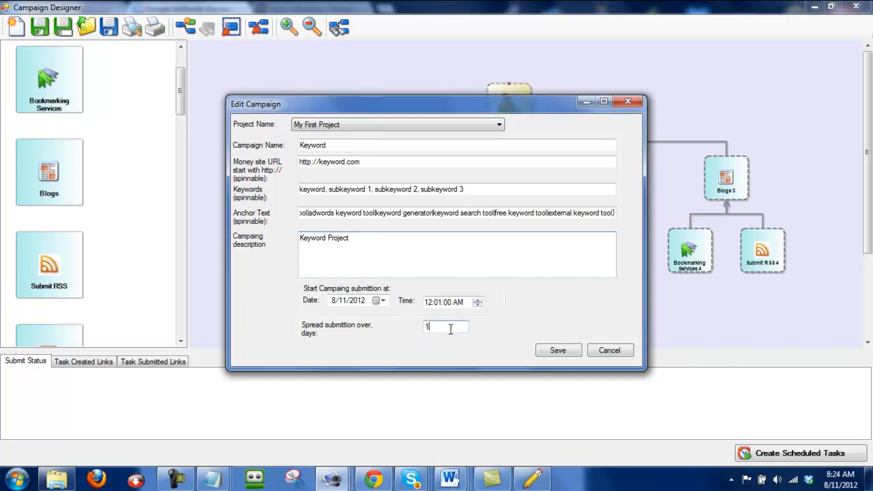
# - Spread the campaign's submission over 10 days and save the campaign details
pyautogui.moveTo(449, 327); pyautogui.dragTo(386, 313)
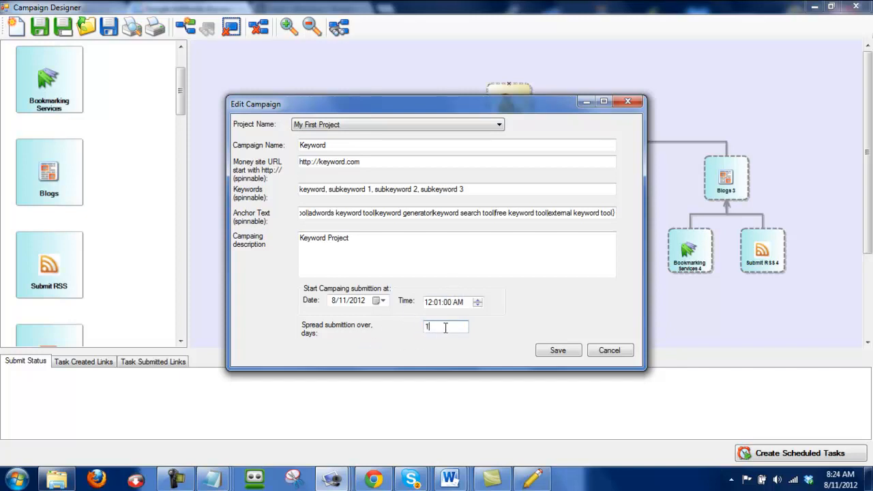
pyautogui.write('10')
pyautogui.click(561, 351)
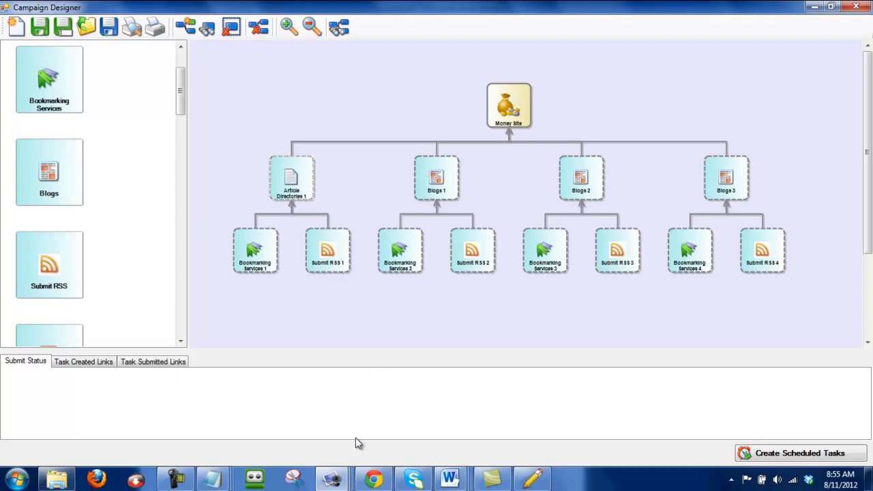
# - Switch to Fiverr in the browser, search for "article rewrite" gigs and sort them by rating
pyautogui.click(373, 480)
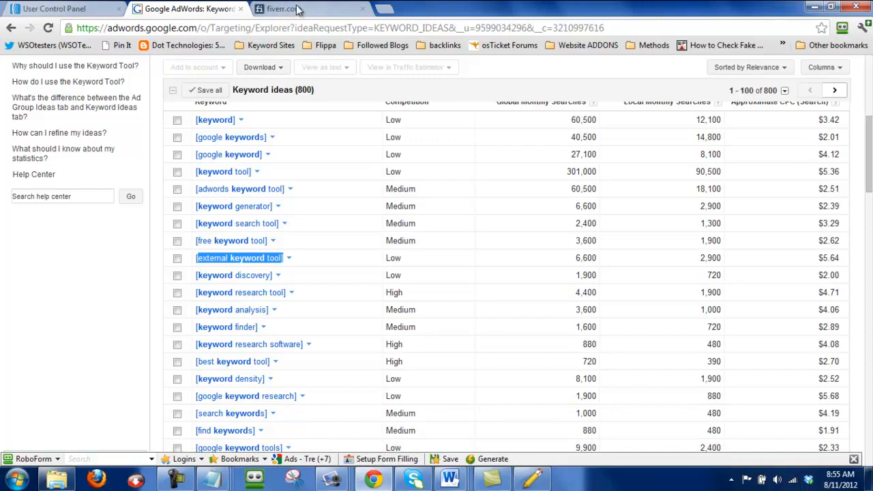
pyautogui.click(297, 9)
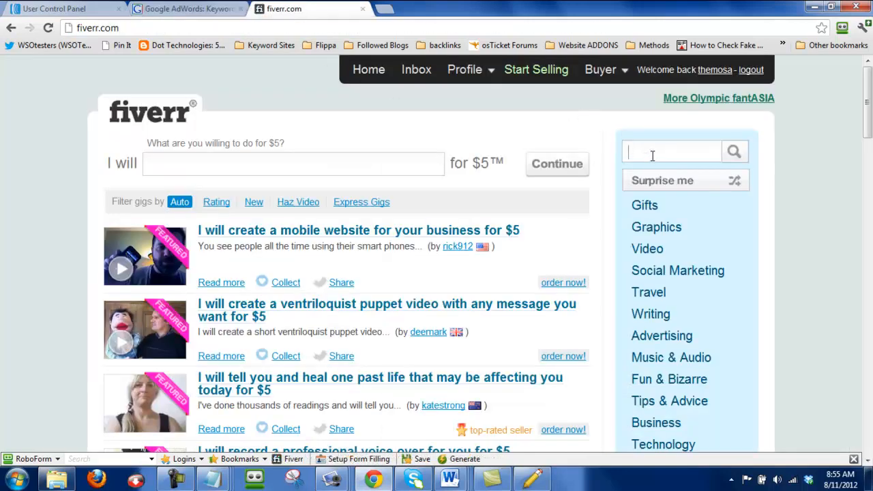
pyautogui.write('ar')
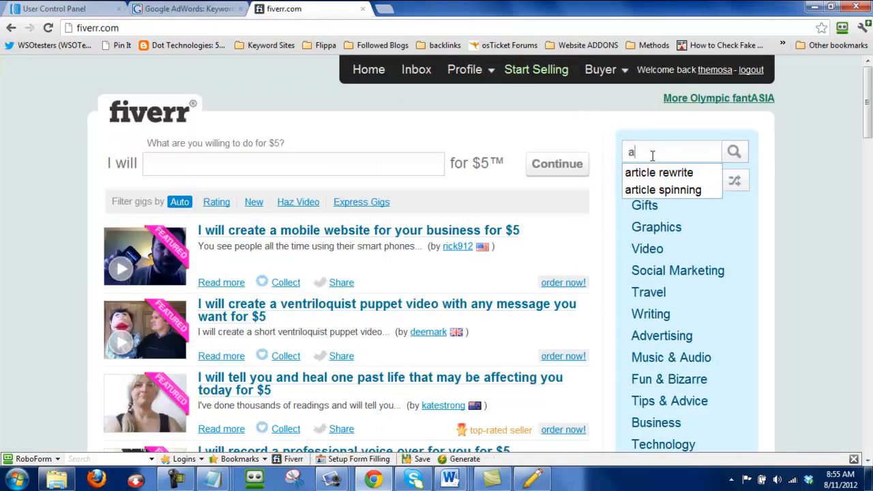
pyautogui.click(679, 173)
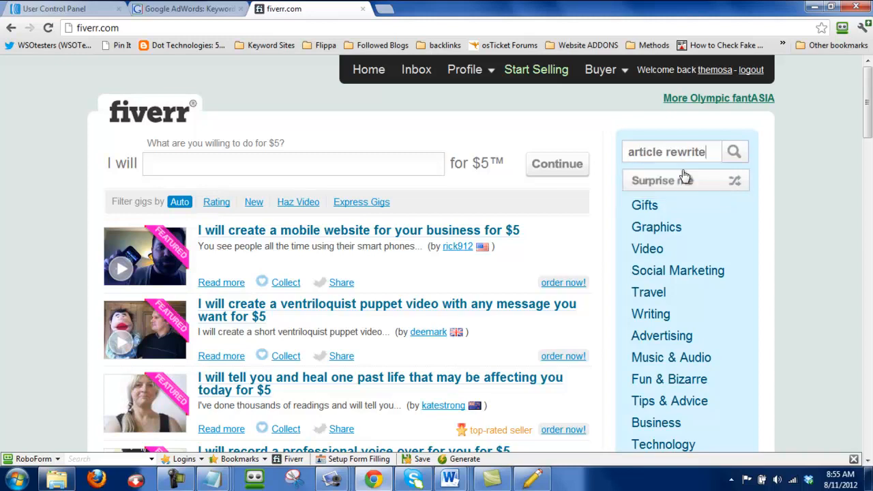
pyautogui.press('Return')
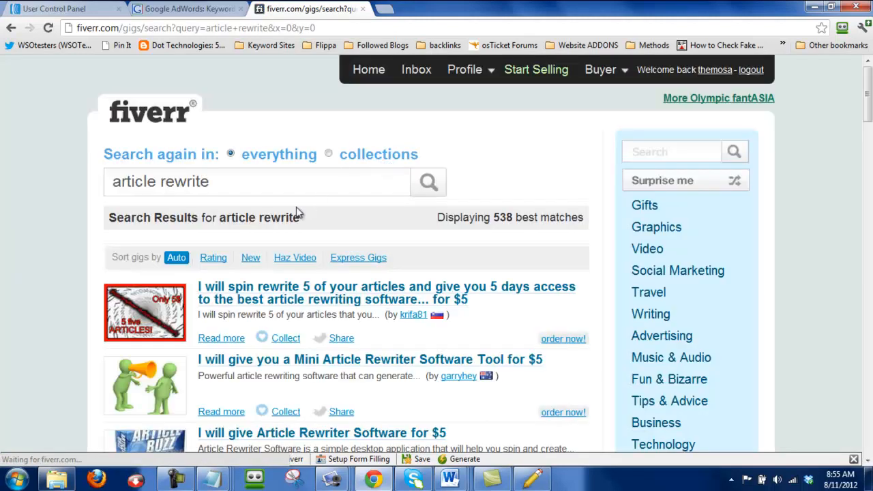
pyautogui.click(213, 257)
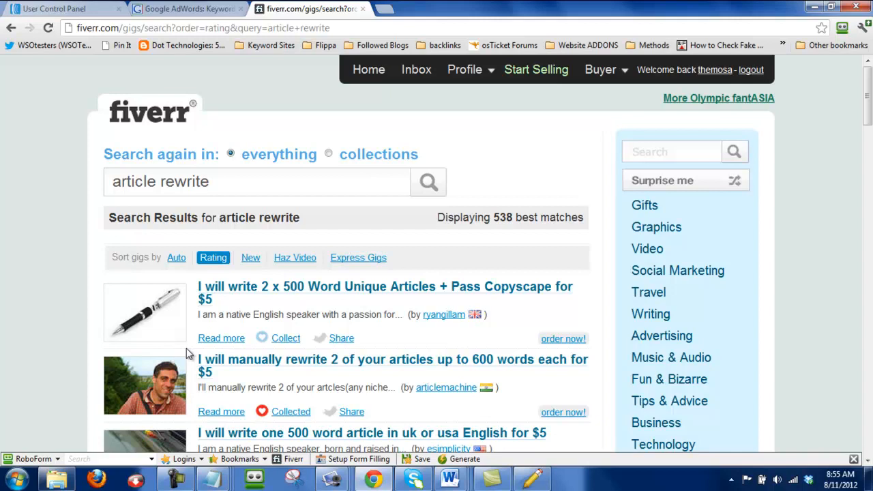
pyautogui.scroll(-1, 186, 347)
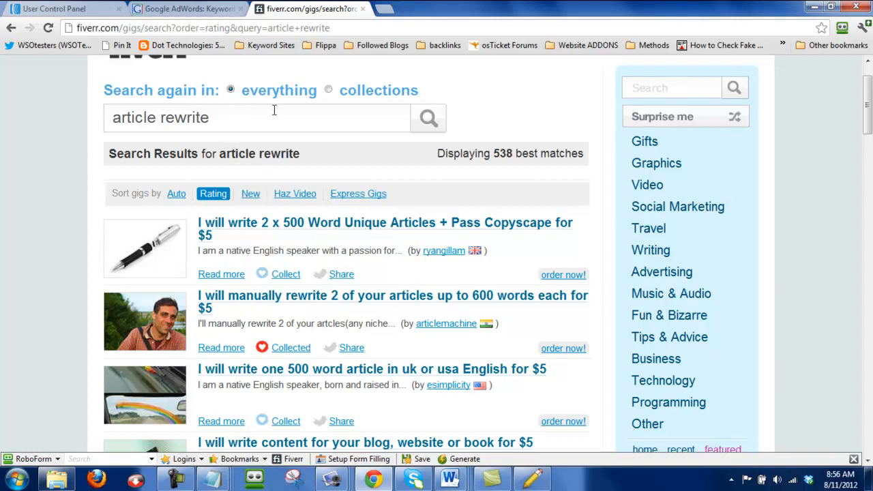
# - Search Fiverr for "article spinning" gigs instead, using the suggested search term
pyautogui.moveTo(378, 111); pyautogui.dragTo(80, 147)
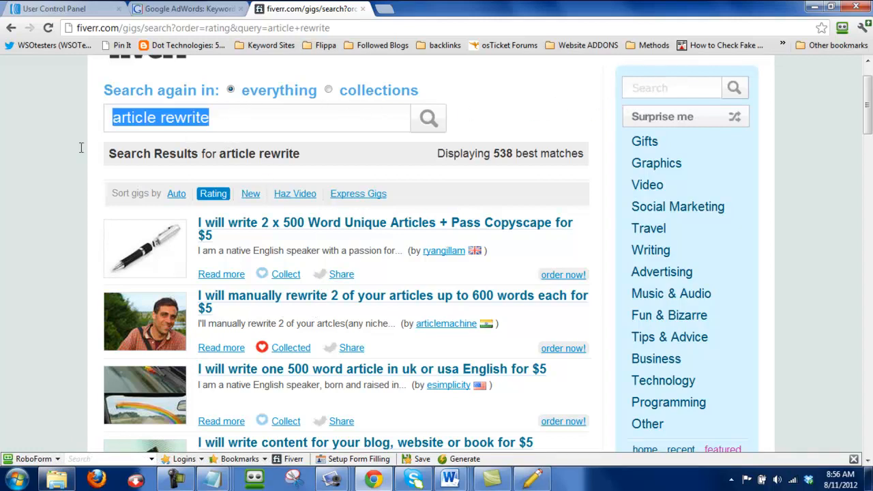
pyautogui.write('article')
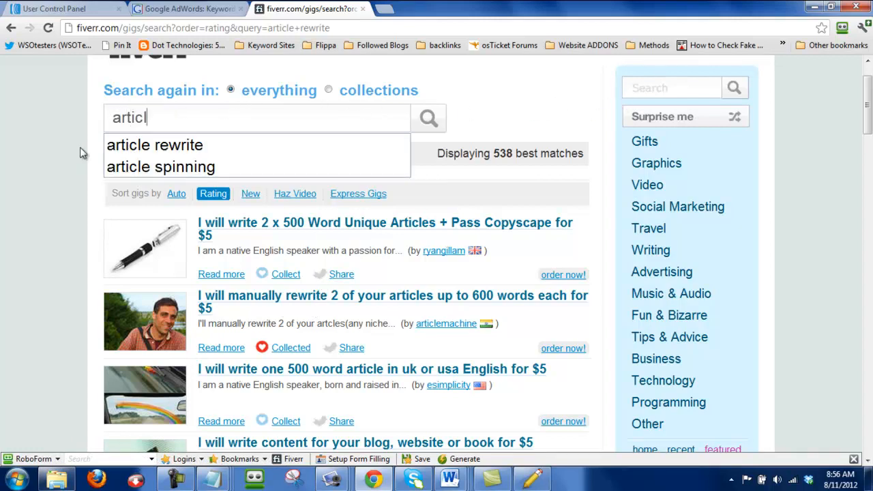
pyautogui.press('Down')
pyautogui.press('Down')
pyautogui.press('Return')
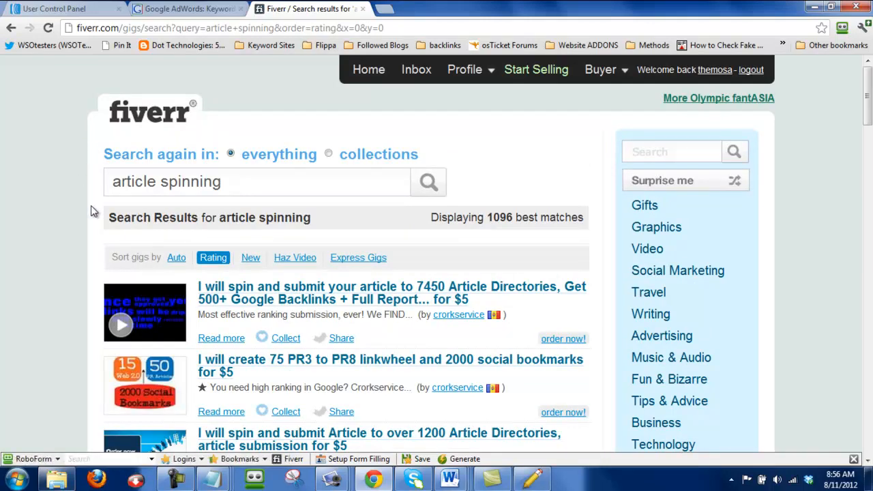
# - Search Fiverr for "the best spinner" and look through the rating-sorted article spinning gigs
pyautogui.scroll(-1, 90, 211)
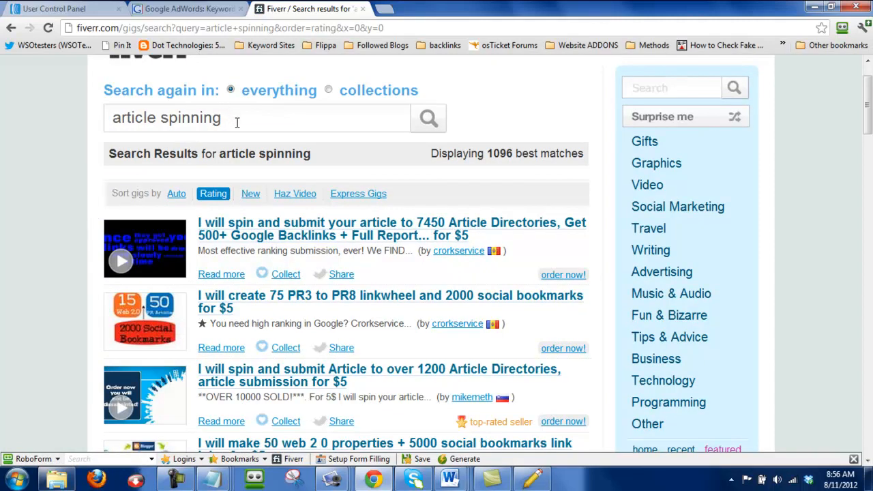
pyautogui.moveTo(238, 121); pyautogui.dragTo(73, 124)
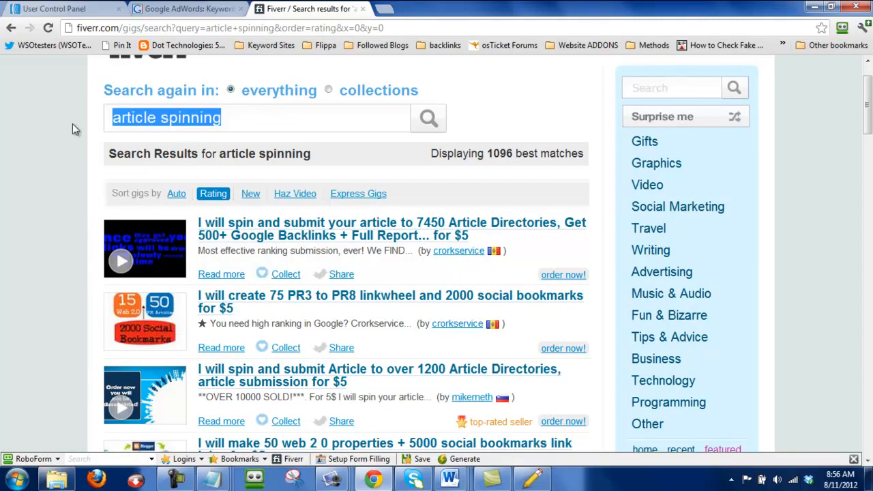
pyautogui.write('t')
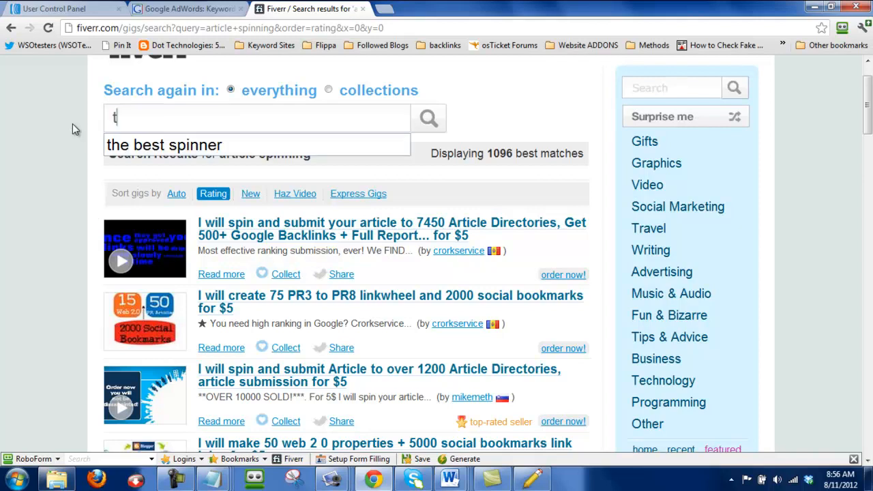
pyautogui.write('he best spinner')
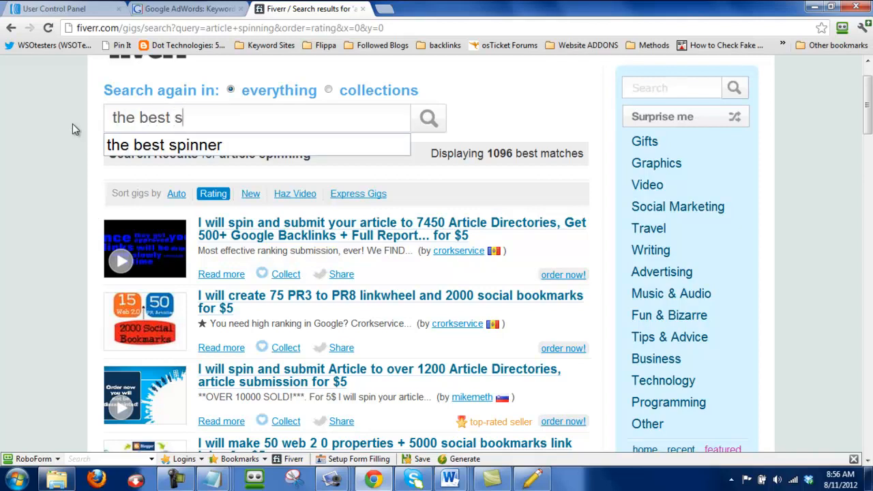
pyautogui.press('Return')
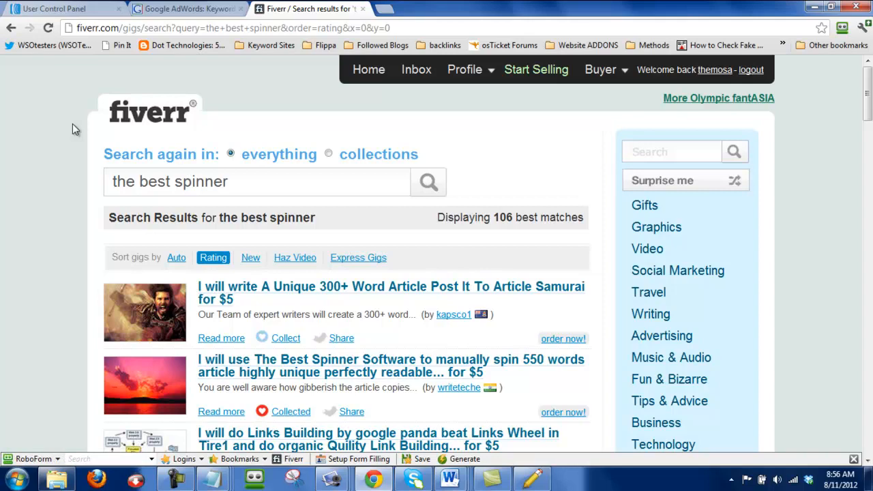
pyautogui.scroll(-1, 143, 191)
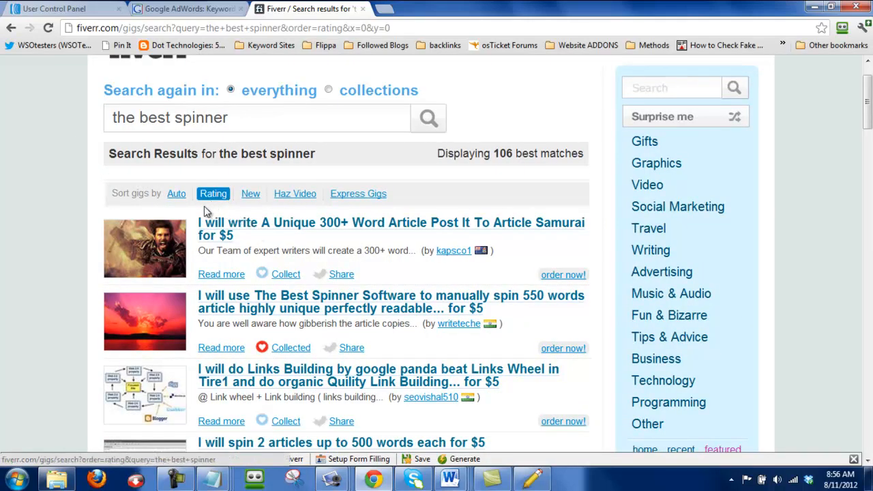
pyautogui.scroll(-1, 156, 220)
pyautogui.scroll(-1, 157, 221)
pyautogui.scroll(-1, 130, 229)
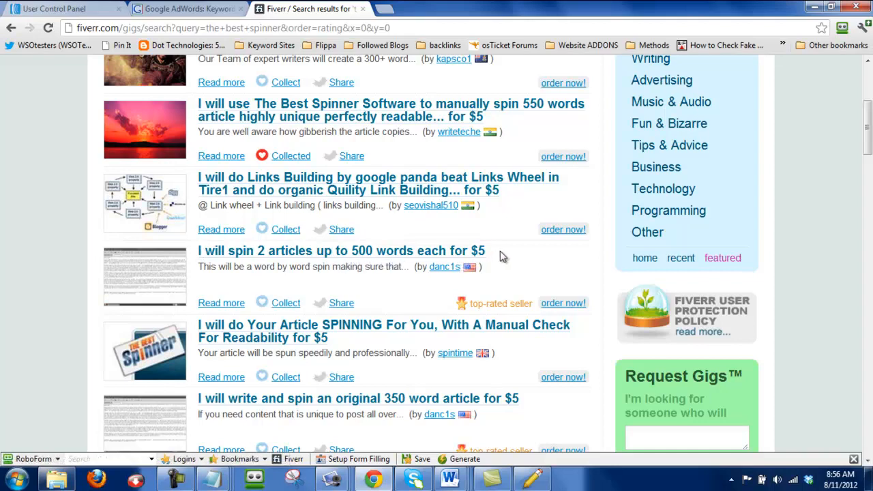
pyautogui.scroll(-1, 352, 276)
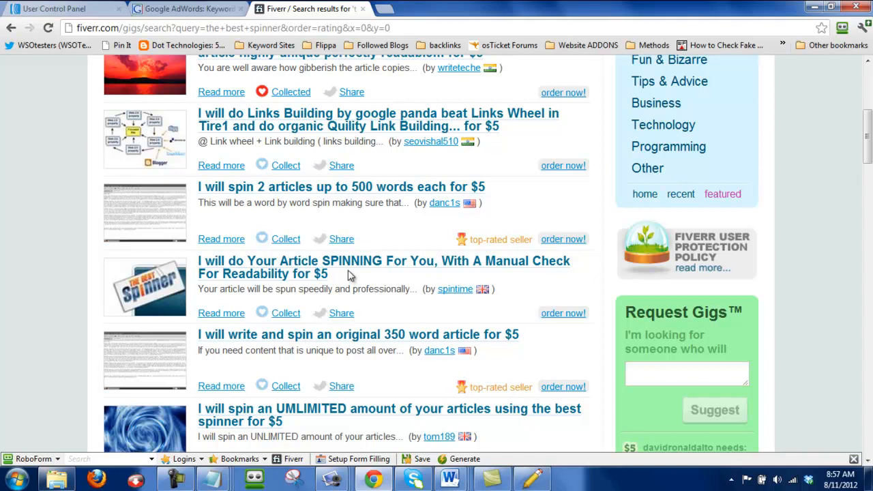
# - Switch to Word and compare the spun title blocks in Document2 and Document3
pyautogui.click(449, 479)
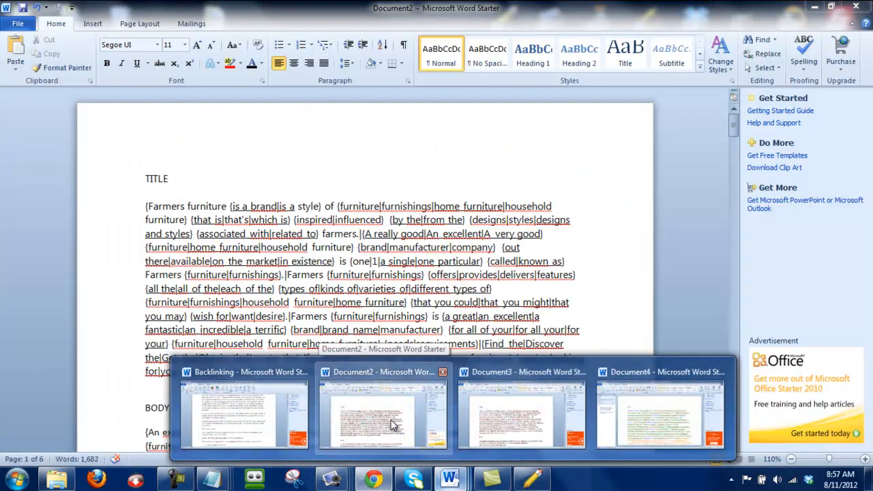
pyautogui.click(396, 424)
pyautogui.click(450, 479)
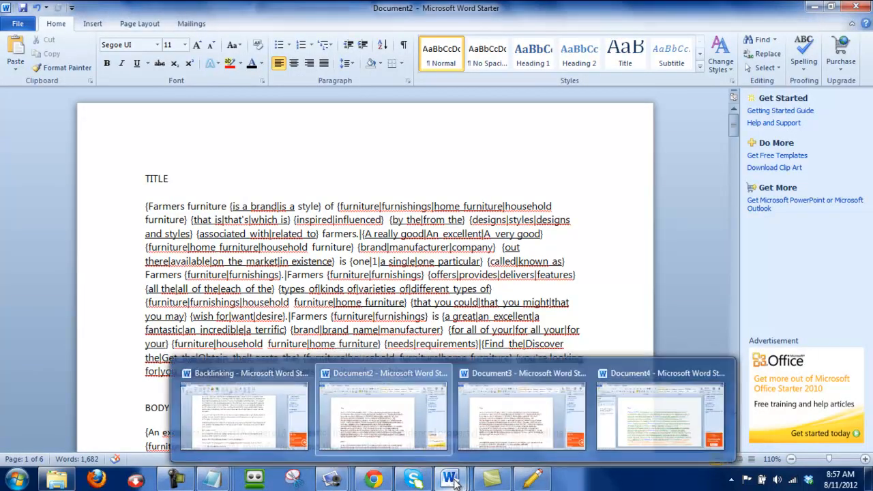
pyautogui.click(494, 411)
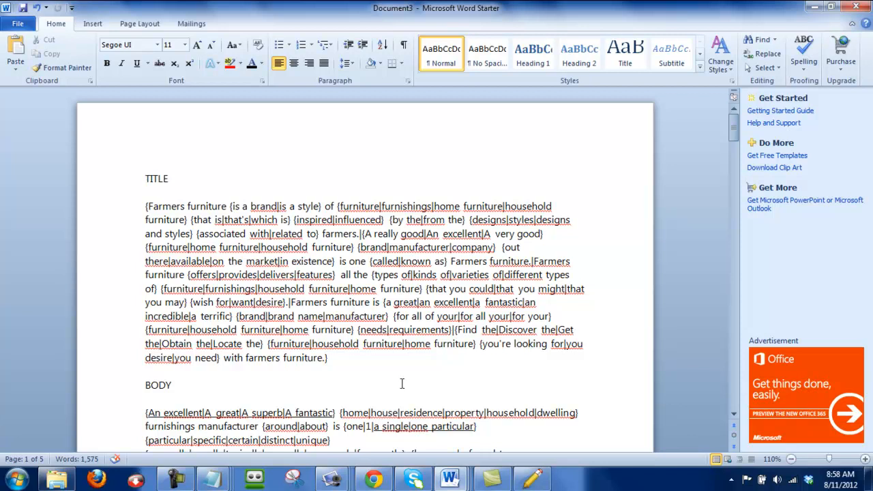
pyautogui.click(360, 357)
# - Copy the spun title block from Document2 into the new article in The Best Spinner and maximize that window
pyautogui.moveTo(449, 479)
pyautogui.click(382, 398)
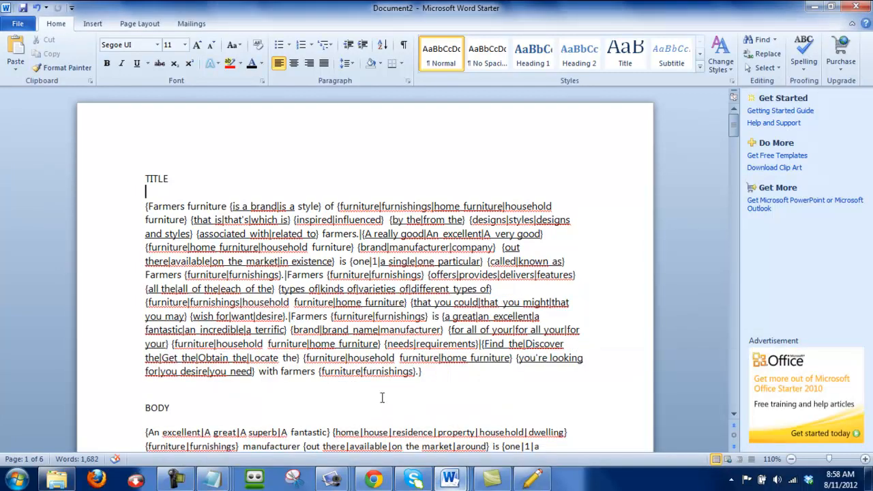
pyautogui.moveTo(443, 374); pyautogui.dragTo(143, 204)
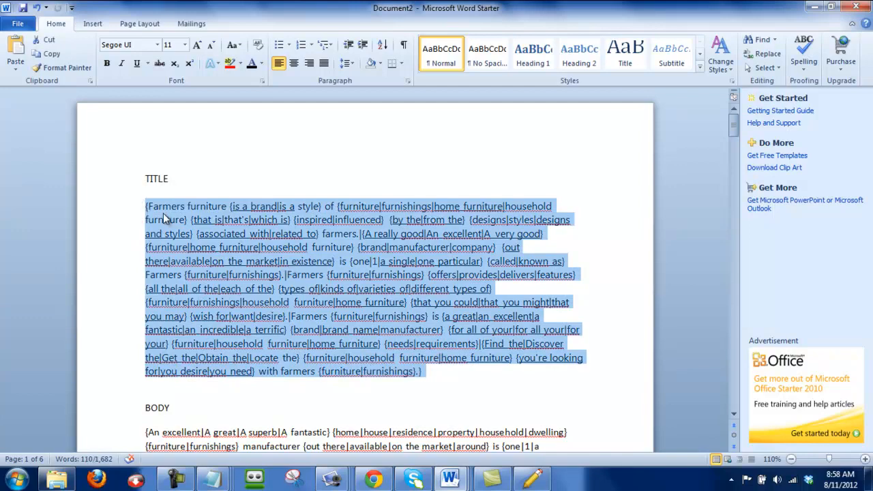
pyautogui.click(531, 479)
pyautogui.hotkey('ctrl', 'v')
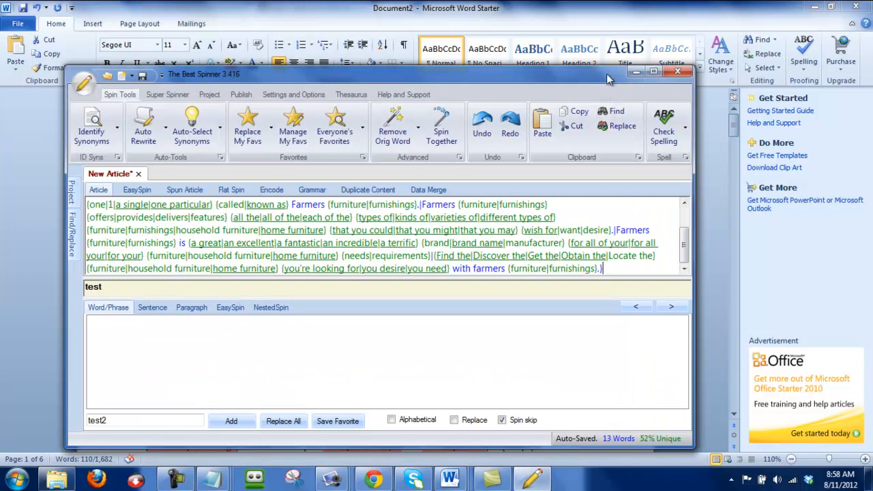
pyautogui.click(654, 72)
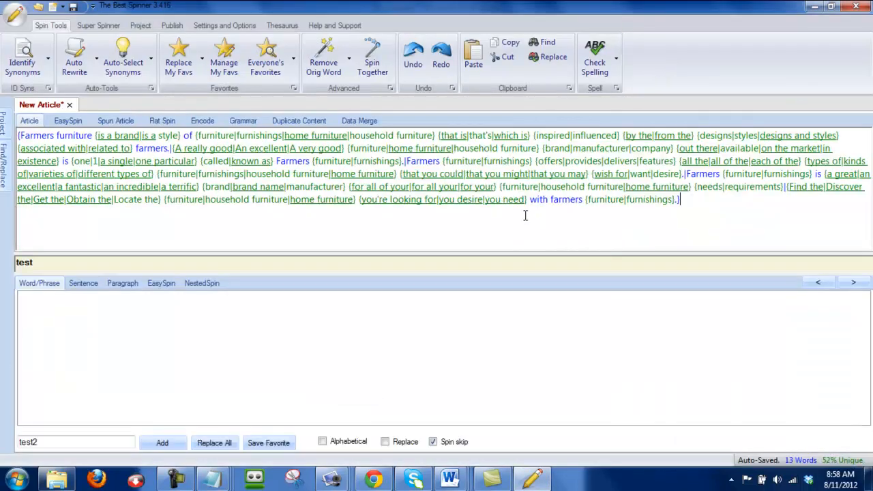
# - Copy the spun title block under TITLE in Word's Document3 and return to The Best Spinner
pyautogui.click(450, 480)
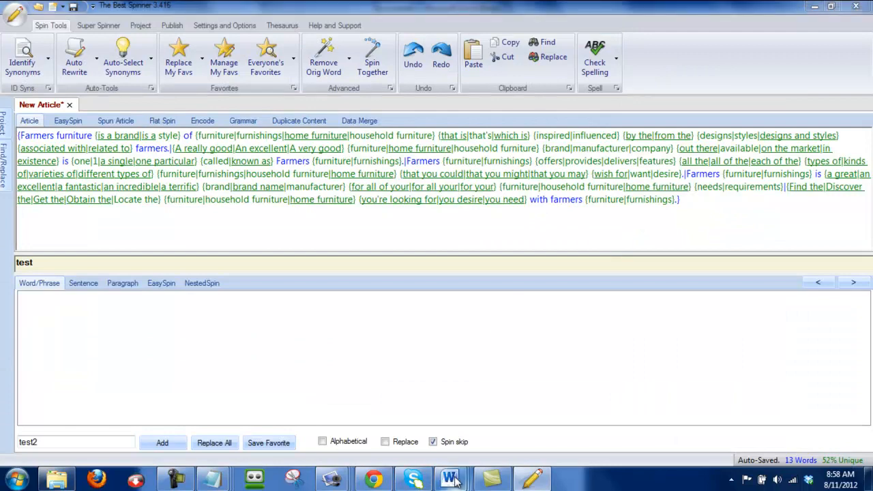
pyautogui.click(512, 427)
pyautogui.moveTo(328, 357); pyautogui.dragTo(144, 206)
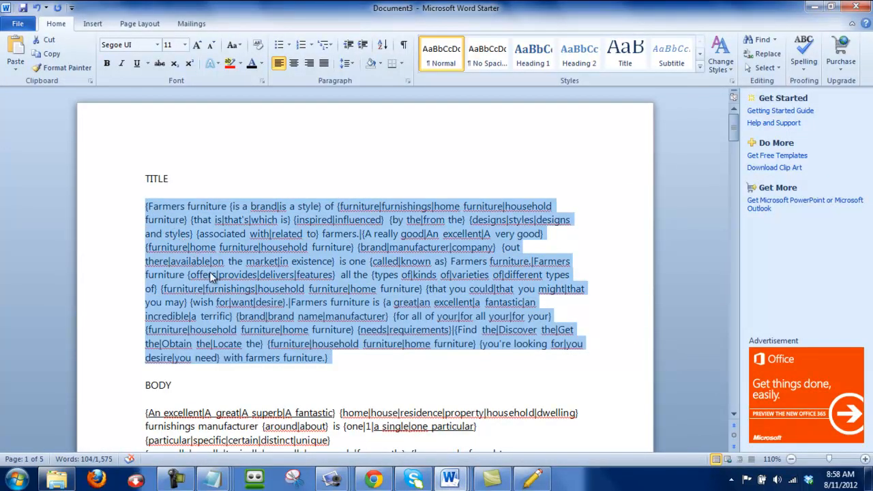
pyautogui.click(532, 479)
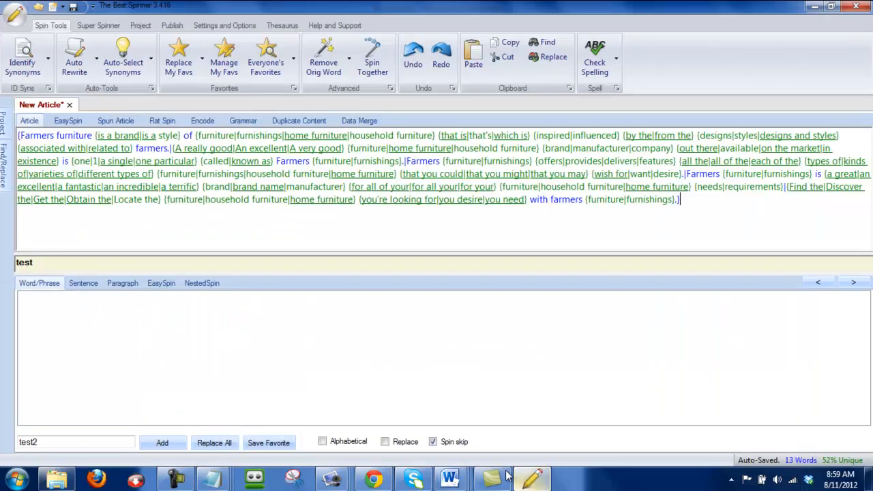
# - Add the copied Document3 title block as a paragraph-level alternative to the existing paragraph and review the nested spin
pyautogui.click(19, 135)
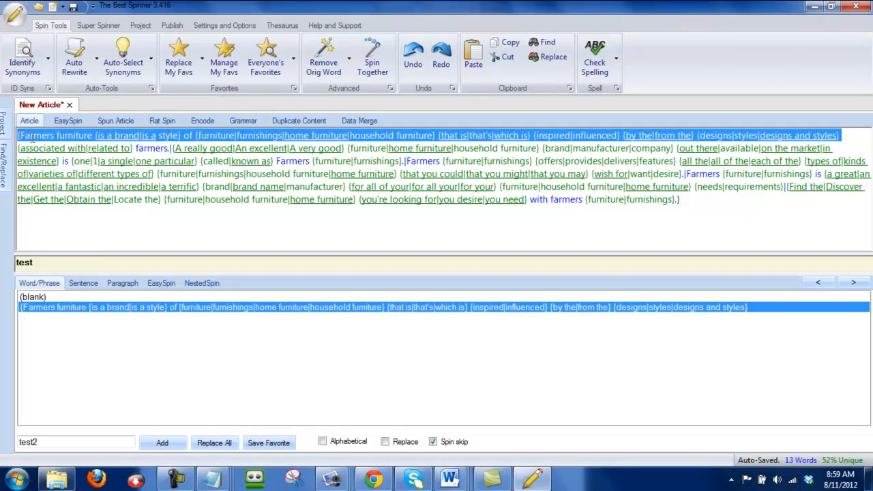
pyautogui.click(123, 283)
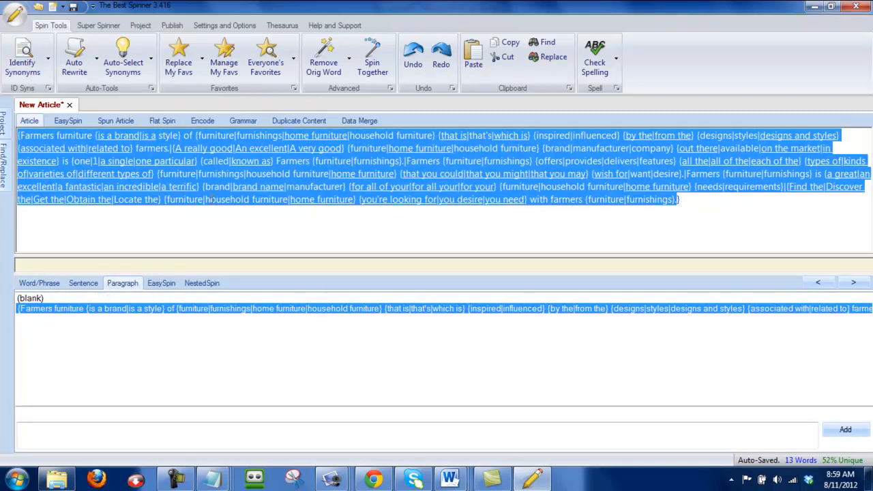
pyautogui.click(90, 433)
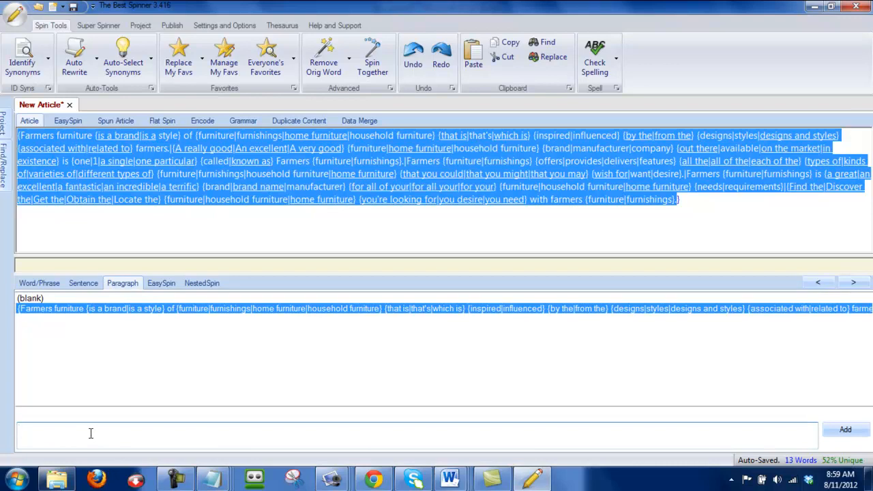
pyautogui.hotkey('ctrl', 'v')
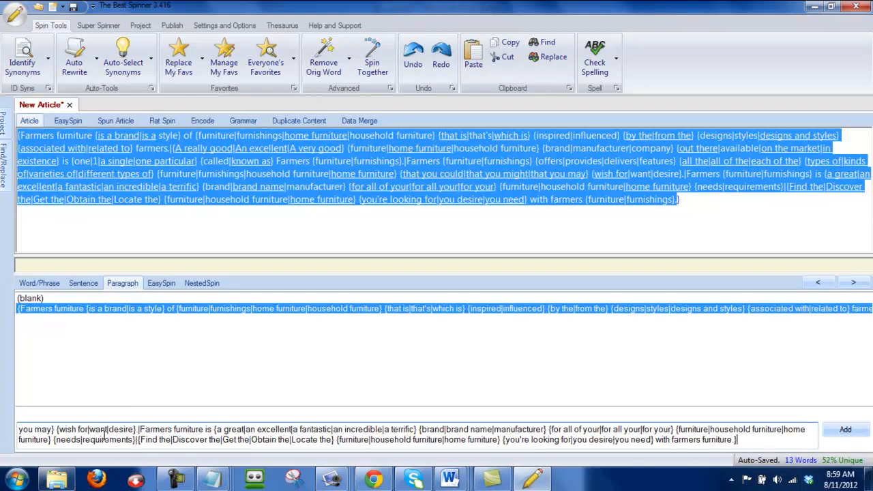
pyautogui.click(845, 430)
pyautogui.click(275, 244)
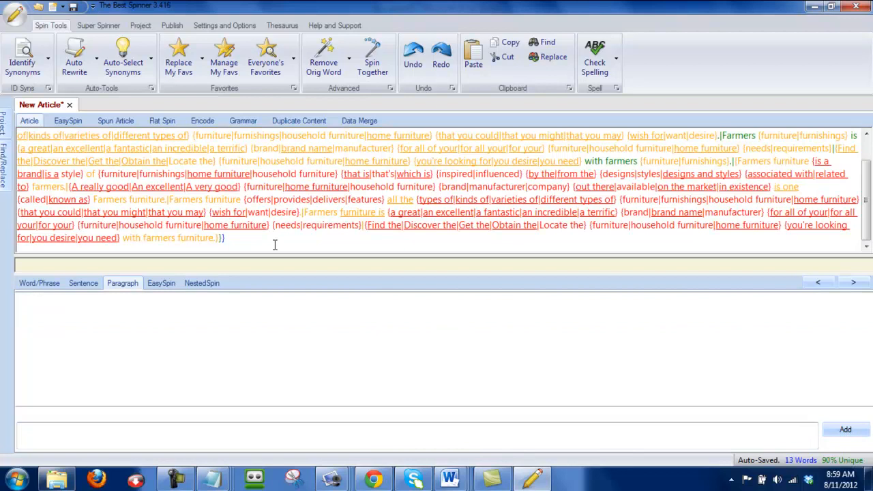
pyautogui.moveTo(868, 217); pyautogui.dragTo(867, 180)
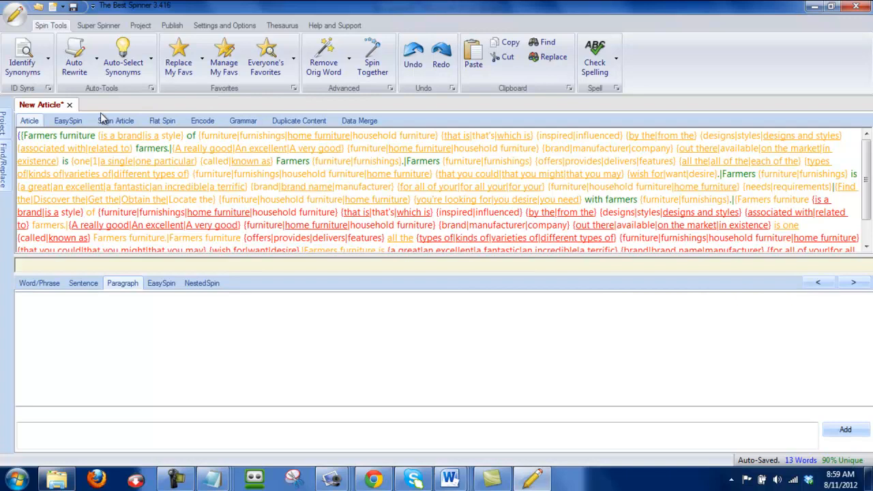
# - Switch to Document2 in Word and review its body paragraphs down to the #link# and #anchor# placeholder
pyautogui.click(450, 480)
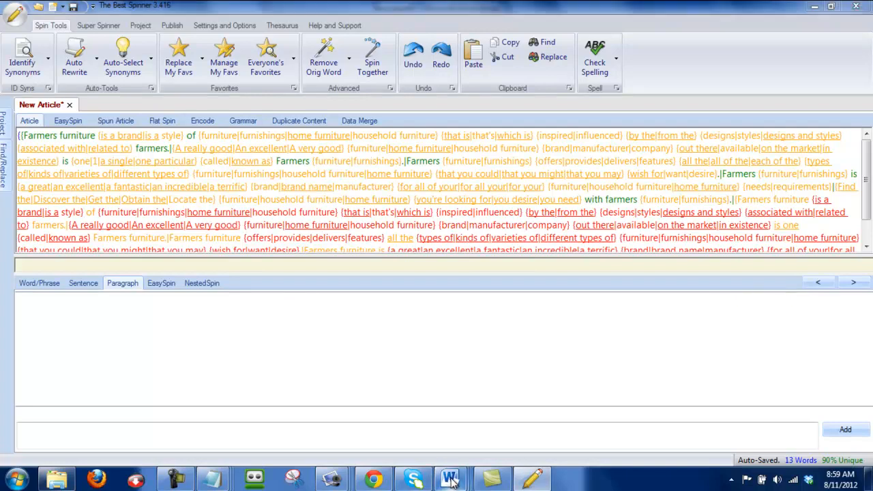
pyautogui.click(404, 418)
pyautogui.scroll(-5, 167, 211)
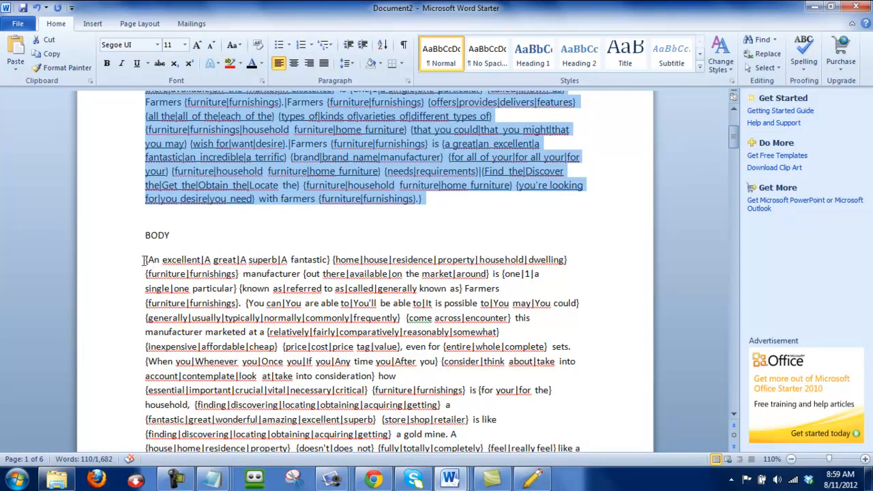
pyautogui.scroll(-6, 270, 300)
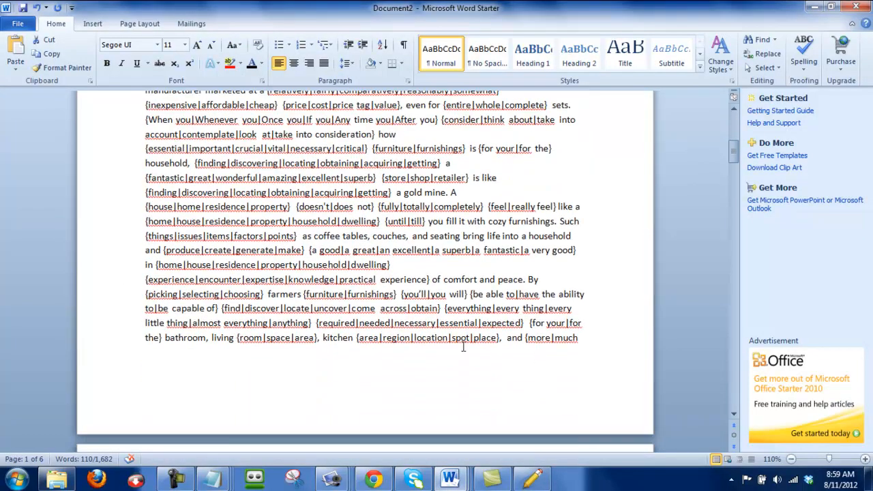
pyautogui.scroll(-2, 428, 348)
pyautogui.scroll(-1, 428, 349)
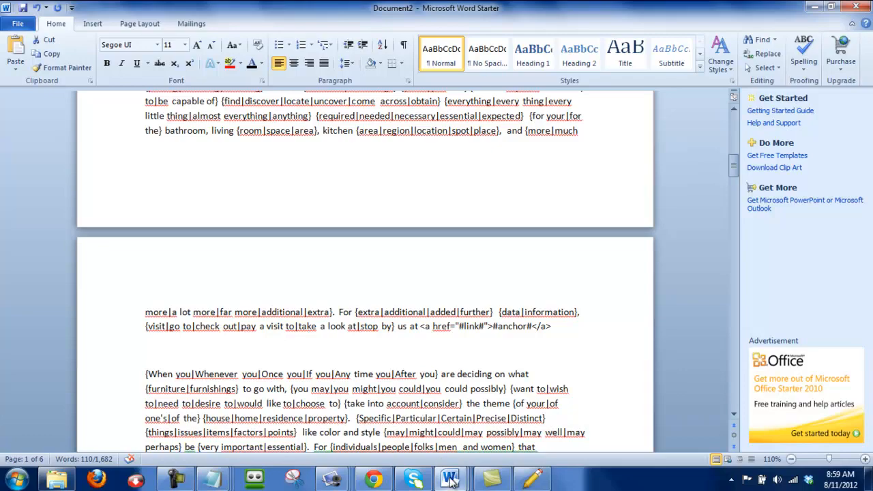
# - Open Document4 in Word and examine how its title and body paragraphs combine the two spun article versions
pyautogui.moveTo(450, 479)
pyautogui.click(637, 397)
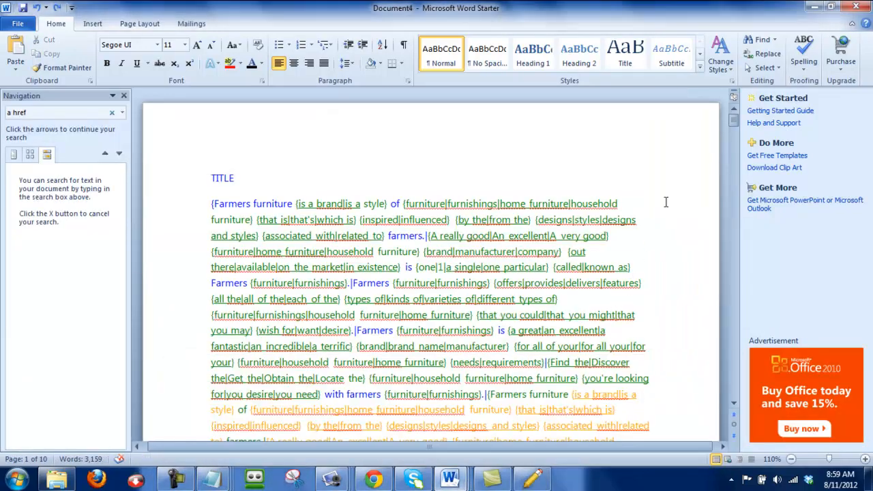
pyautogui.scroll(-15, 636, 193)
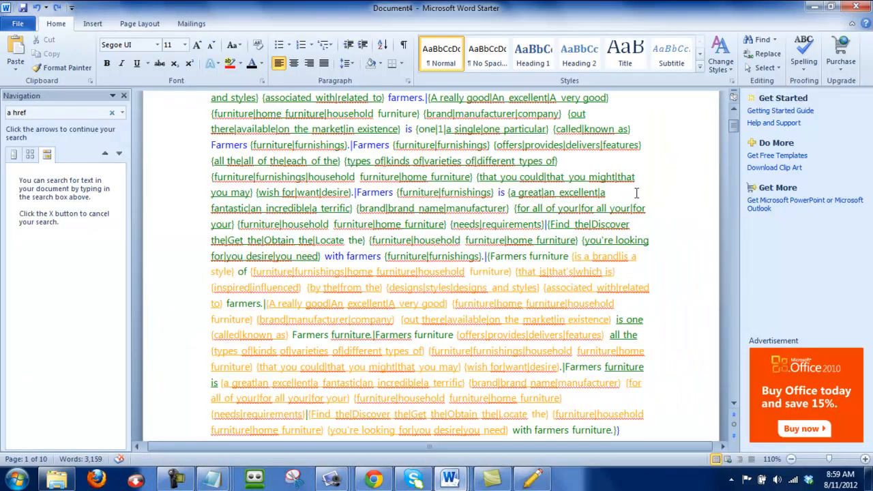
pyautogui.scroll(-20, 600, 207)
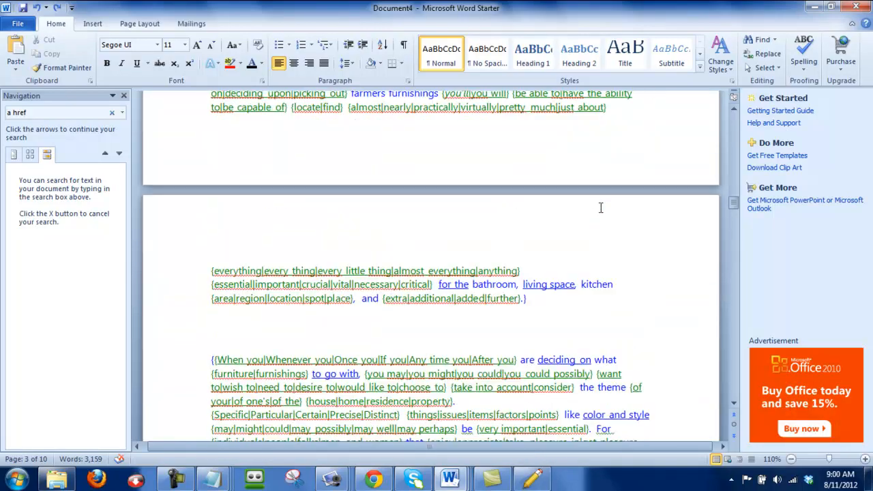
pyautogui.scroll(-20, 600, 208)
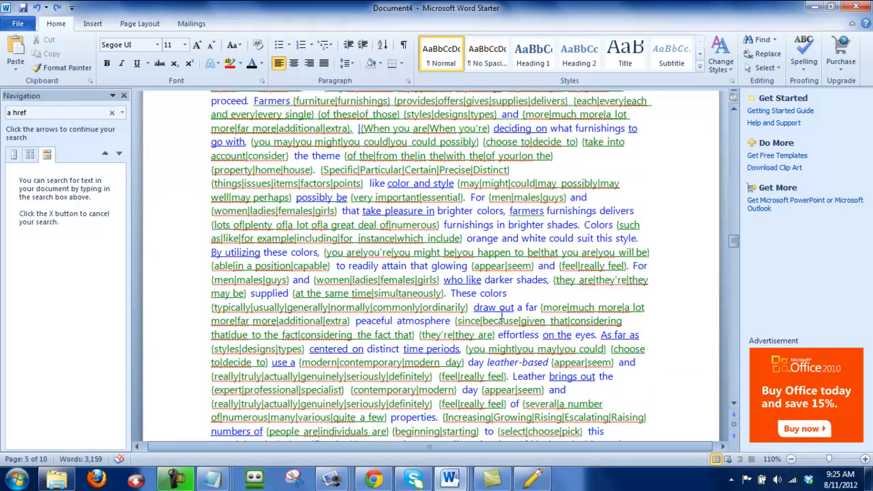
pyautogui.scroll(12, 508, 310)
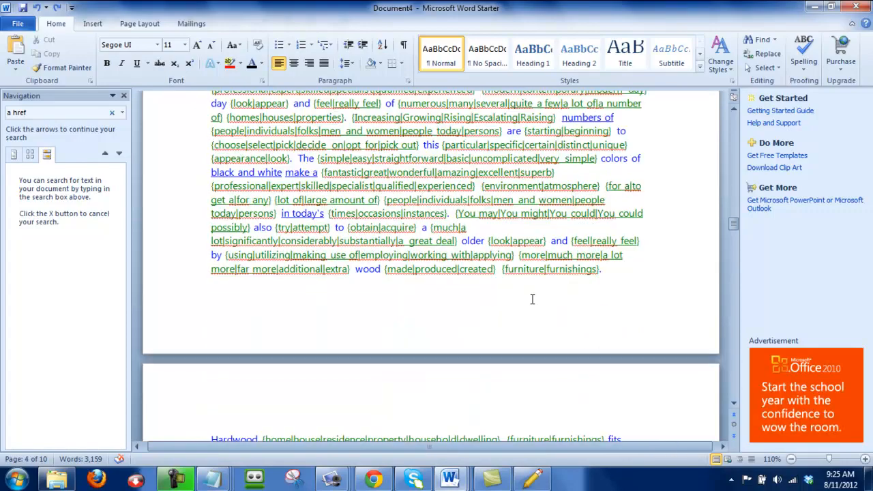
pyautogui.scroll(15, 532, 299)
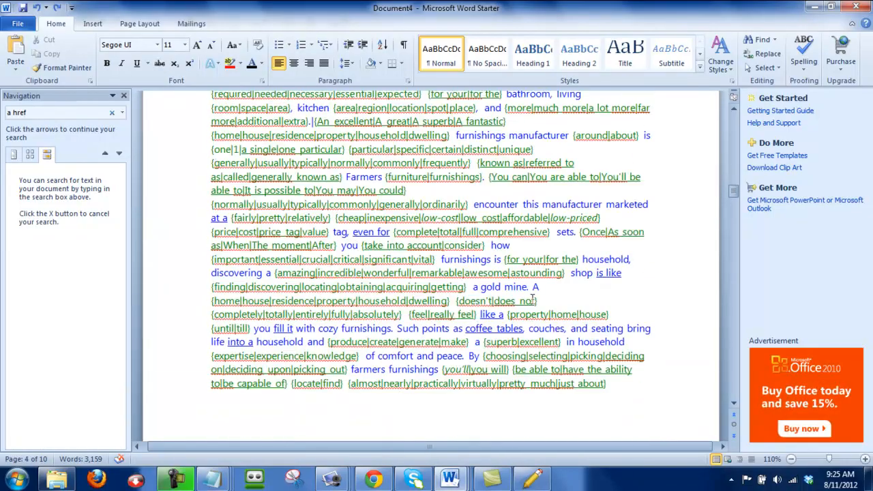
pyautogui.scroll(15, 532, 298)
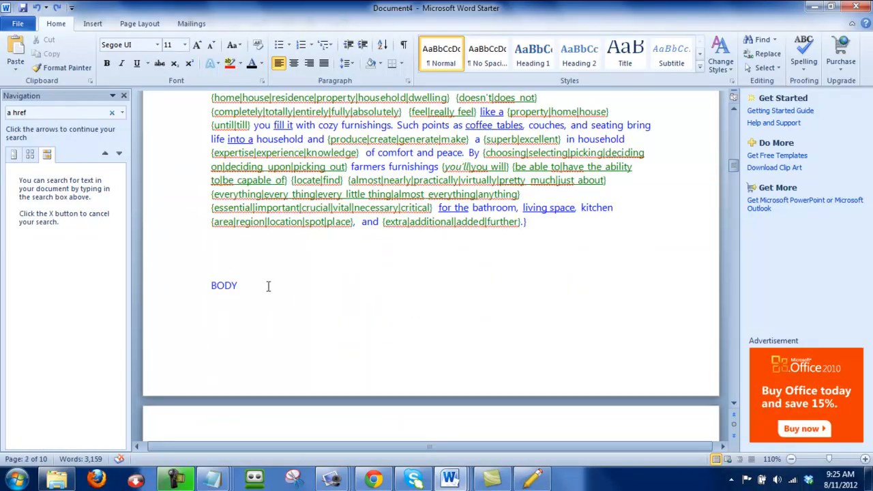
# - Examine Document4 from its TITLE through the SUMMARY and BODY sections to the RESOURCE BOX with its link and anchor placeholders
pyautogui.scroll(15, 276, 282)
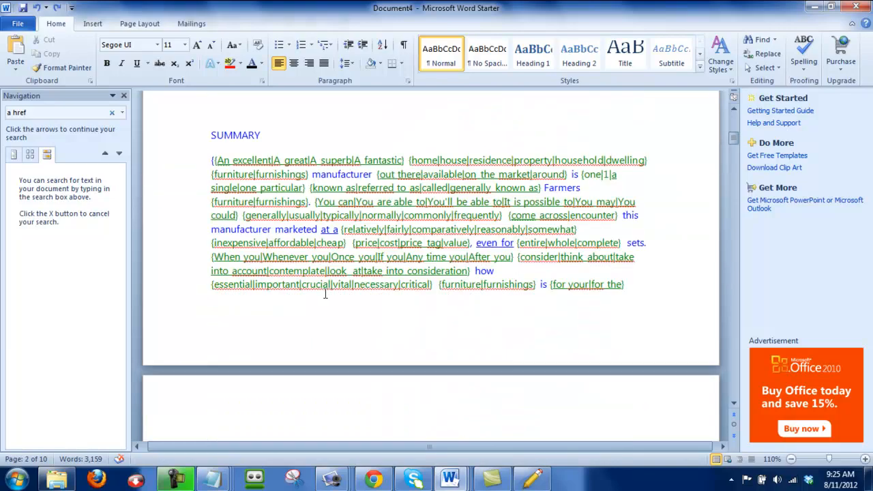
pyautogui.scroll(15, 261, 318)
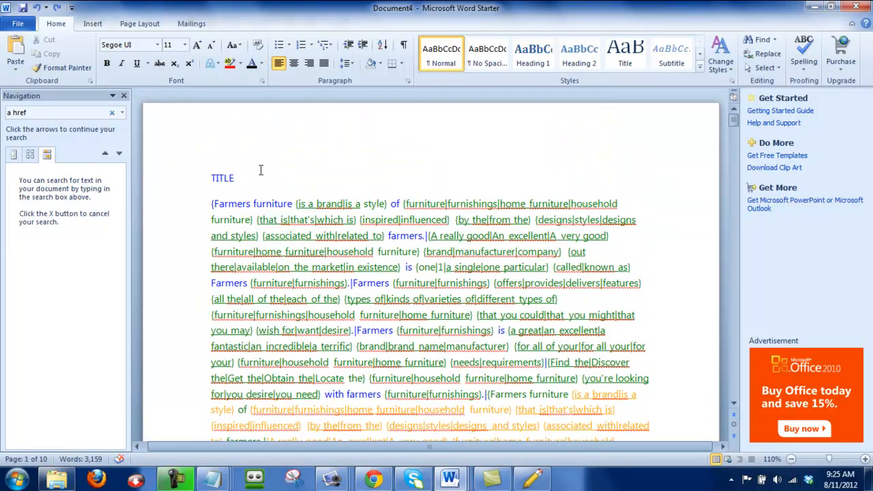
pyautogui.scroll(-3, 287, 191)
pyautogui.scroll(-6, 313, 207)
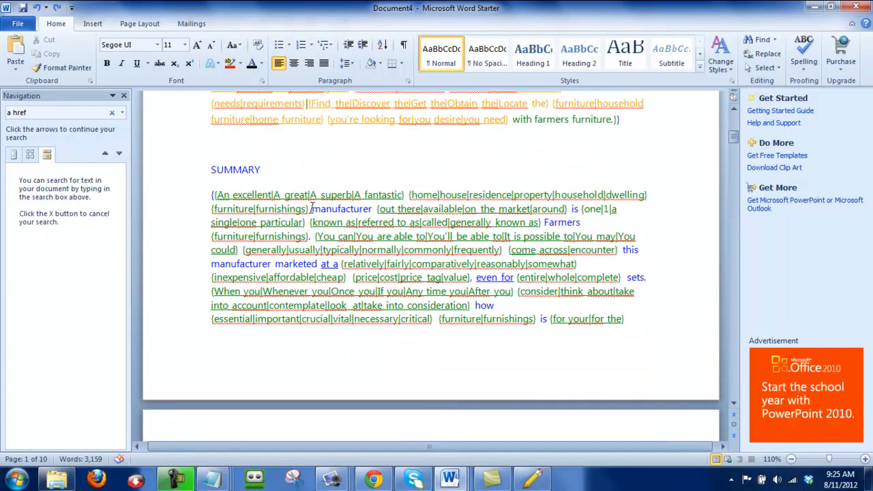
pyautogui.scroll(-6, 313, 207)
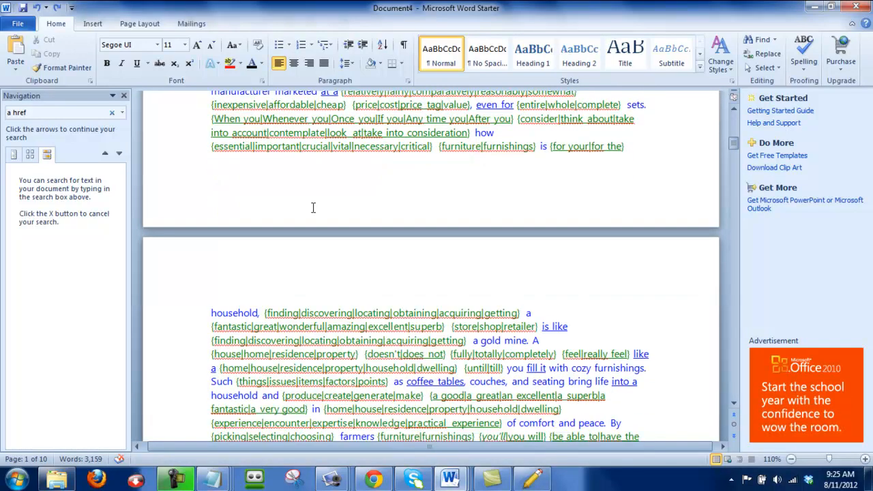
pyautogui.scroll(-12, 312, 207)
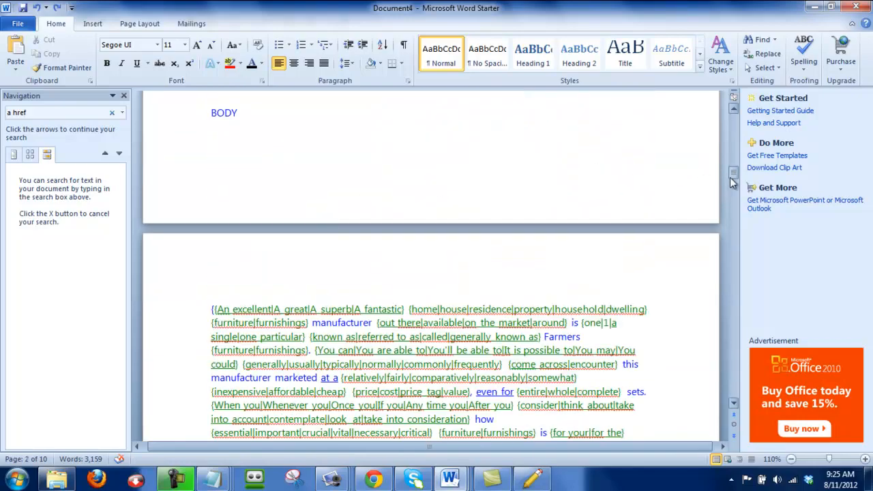
pyautogui.moveTo(732, 171); pyautogui.dragTo(740, 388)
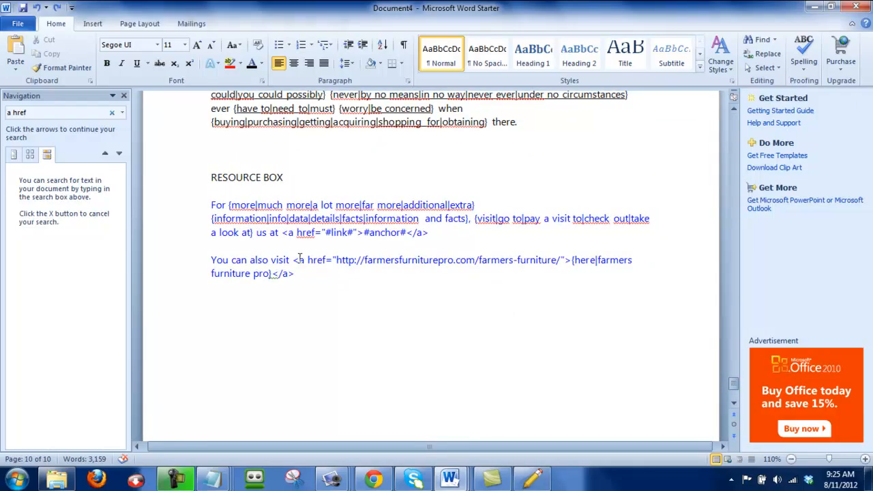
pyautogui.scroll(-1, 299, 258)
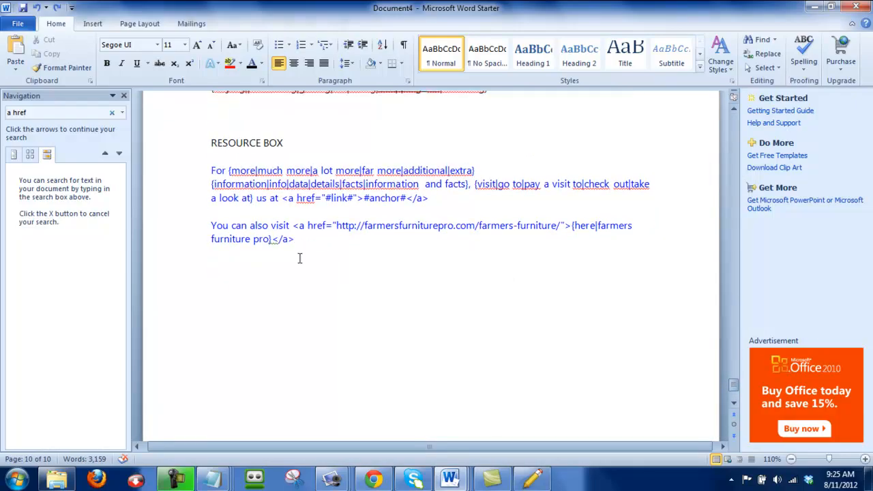
pyautogui.click(733, 387)
pyautogui.moveTo(734, 387); pyautogui.dragTo(741, 128)
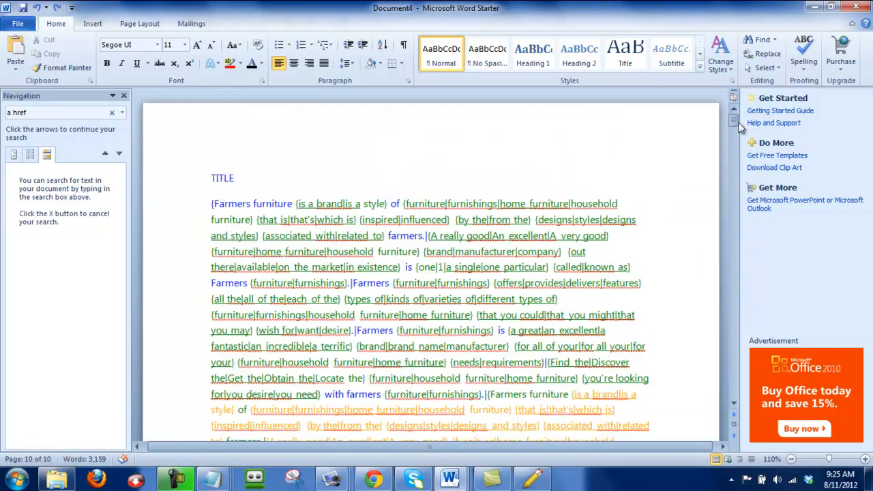
# - Switch to Magic Submitter's Campaign Designer and open the Article Directories 1 task for editing
pyautogui.moveTo(335, 478)
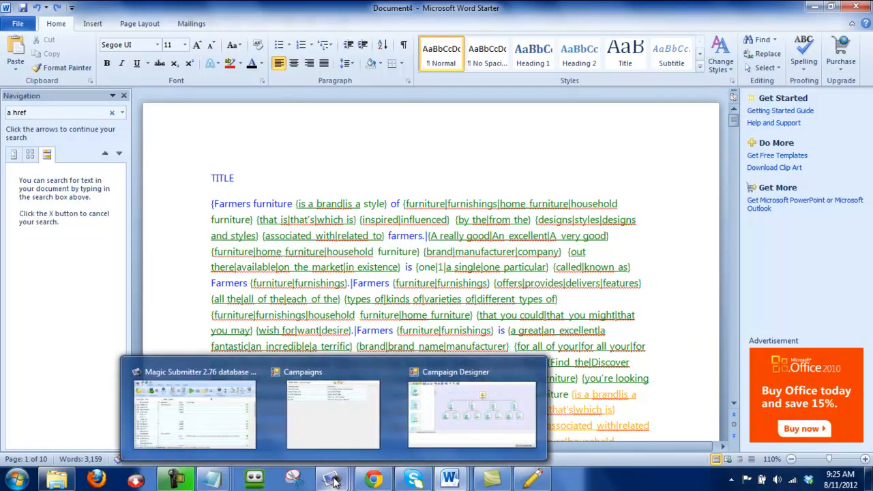
pyautogui.click(440, 409)
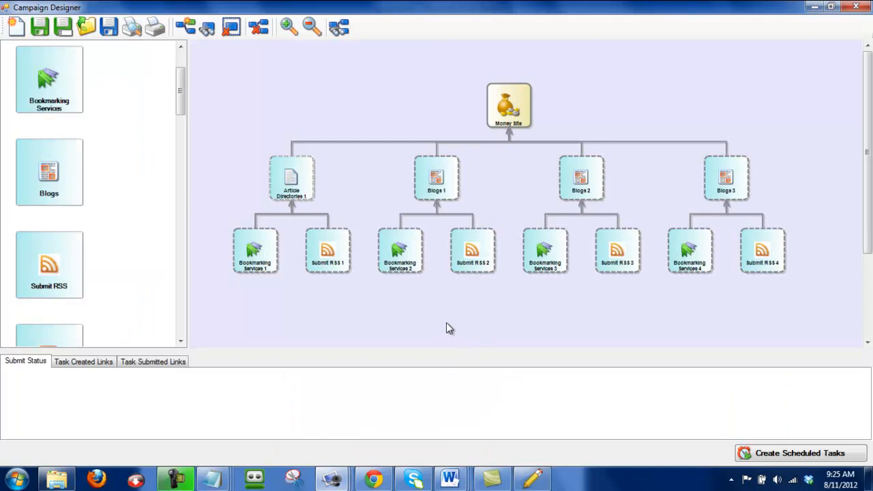
pyautogui.click(302, 183)
pyautogui.doubleClick(294, 179)
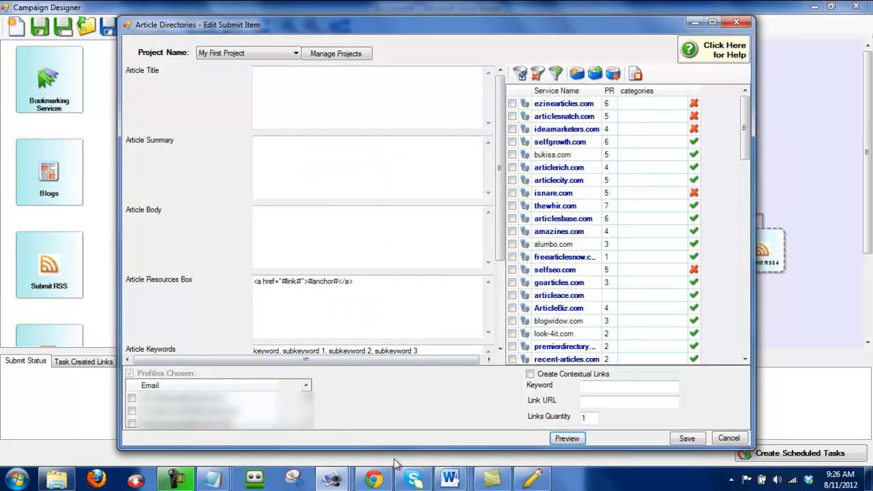
# - Copy the full nested-spin text under TITLE in Word's Document4 into the submit item's Article Title field
pyautogui.moveTo(454, 481)
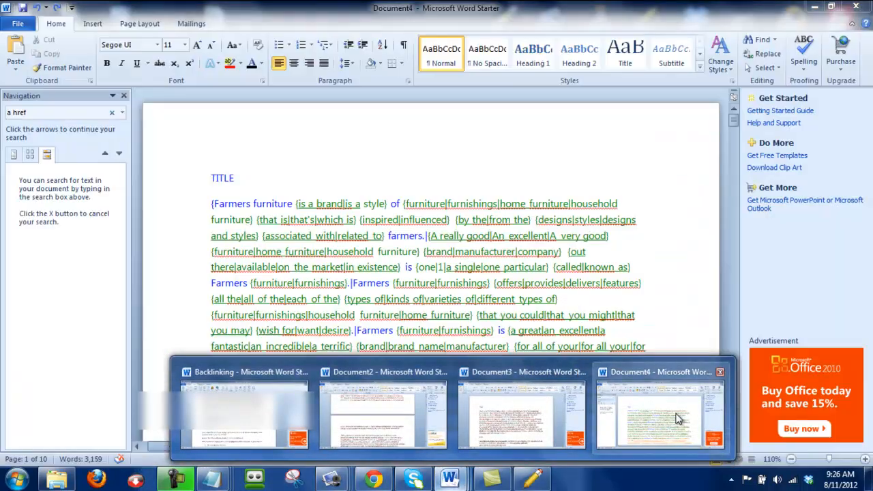
pyautogui.click(672, 413)
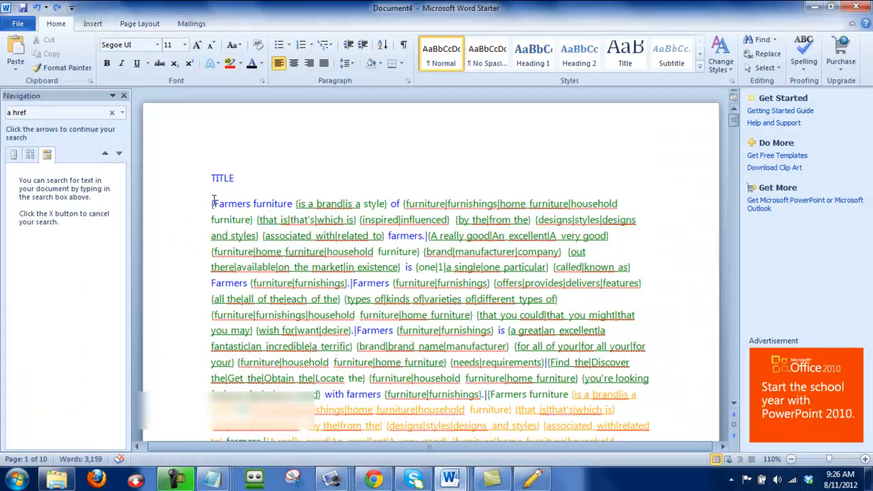
pyautogui.moveTo(211, 203); pyautogui.dragTo(623, 325)
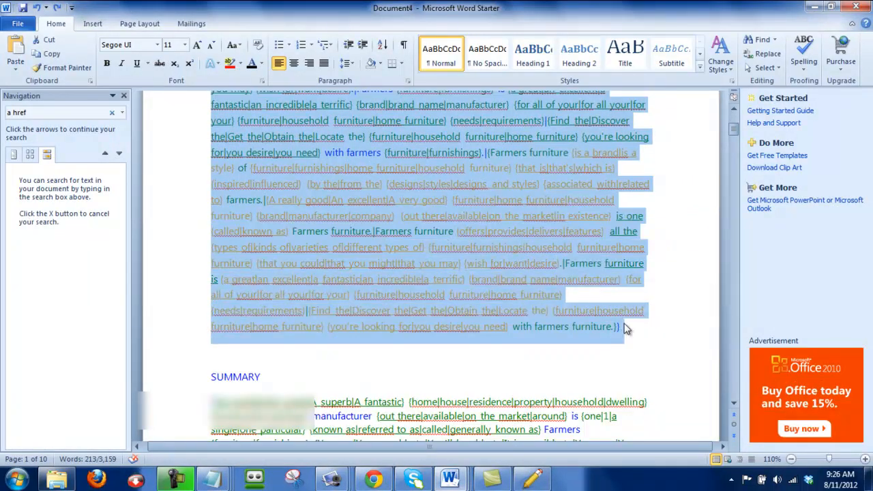
pyautogui.click(330, 480)
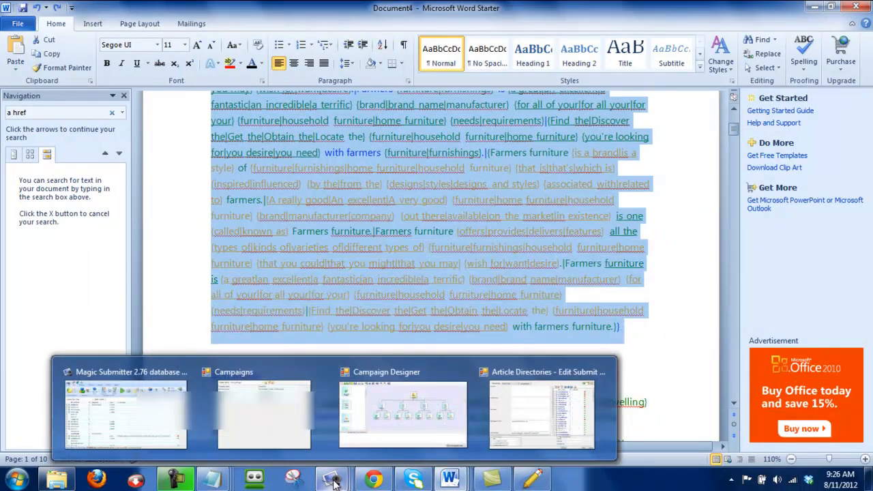
pyautogui.click(529, 404)
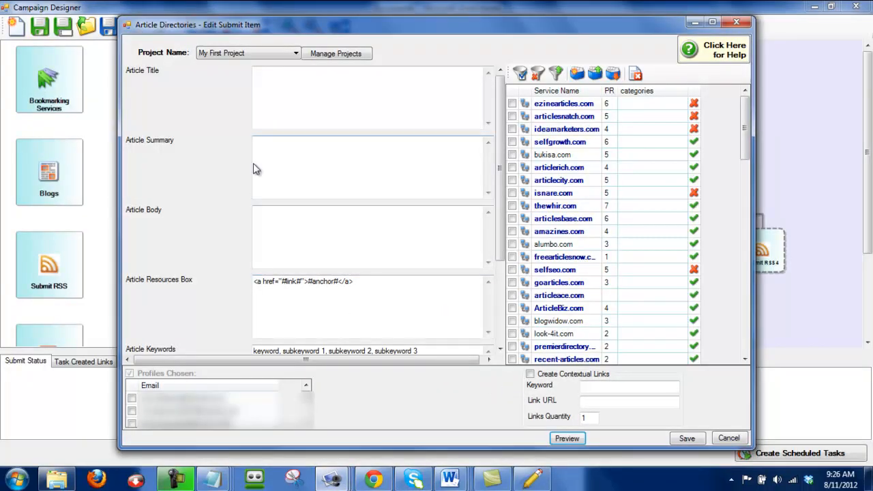
pyautogui.click(283, 99)
pyautogui.hotkey('ctrl', 'v')
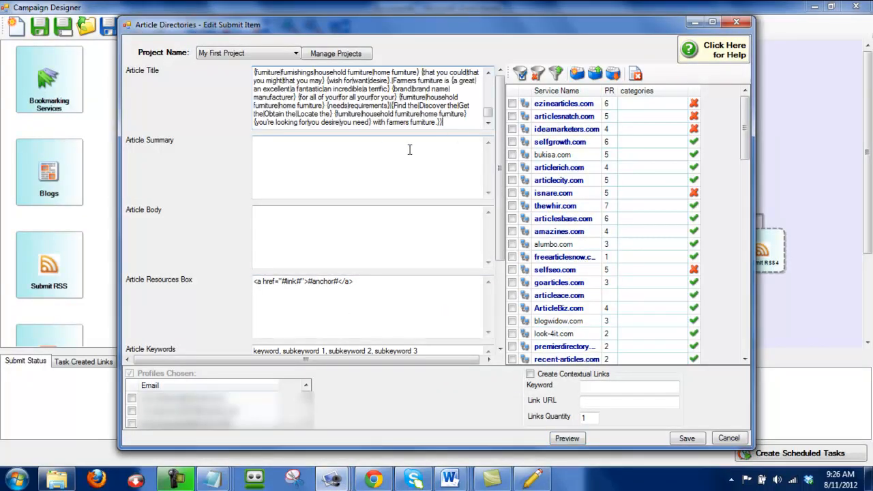
# - Copy the complete spun text under SUMMARY in Document4 into the submit item's Article Summary field
pyautogui.click(328, 173)
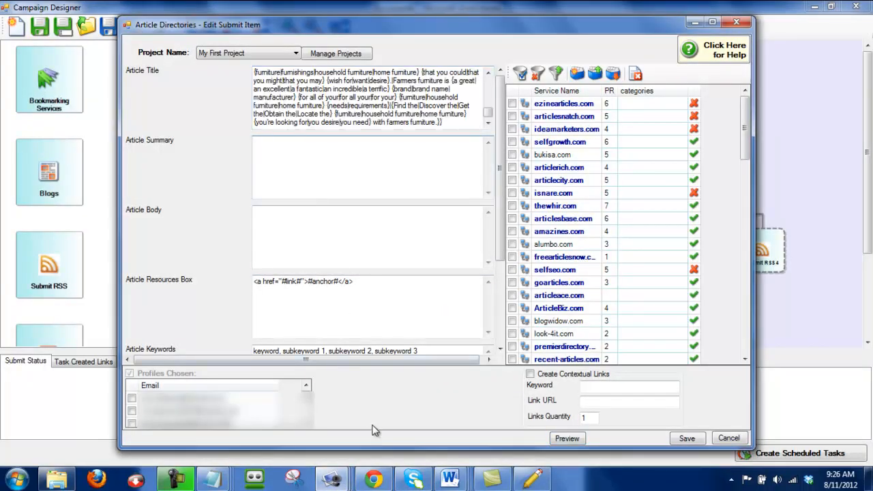
pyautogui.moveTo(448, 486)
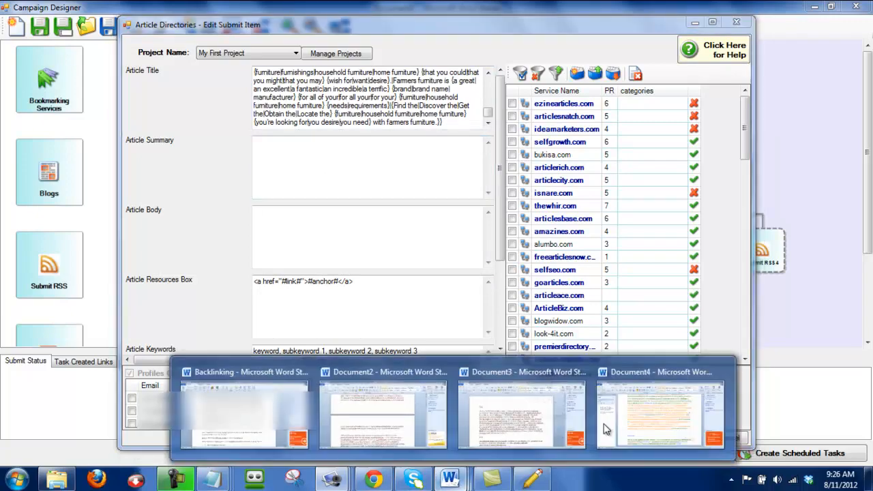
pyautogui.click(652, 426)
pyautogui.scroll(-6, 327, 232)
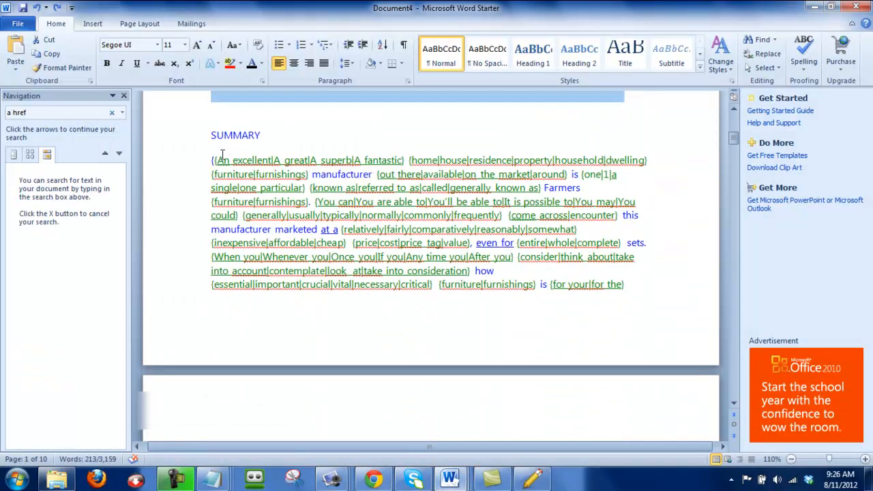
pyautogui.moveTo(209, 161); pyautogui.dragTo(584, 300)
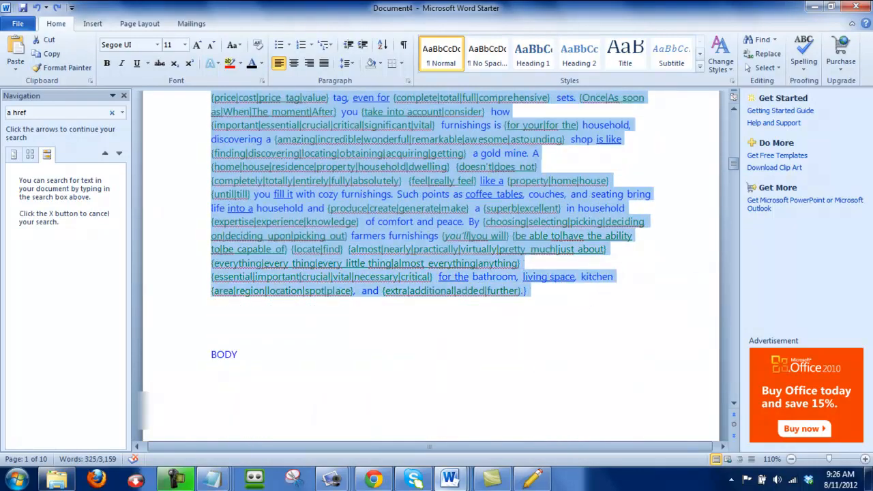
pyautogui.click(331, 479)
pyautogui.click(508, 412)
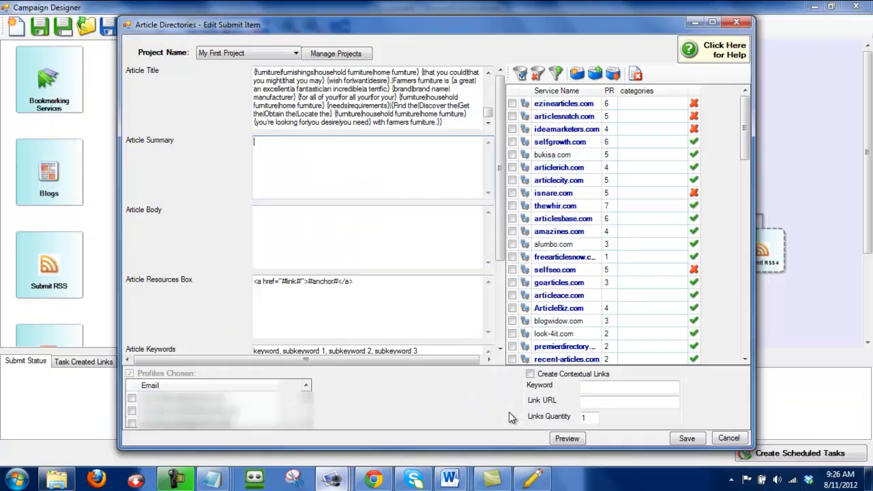
pyautogui.click(300, 152)
pyautogui.hotkey('ctrl', 'v')
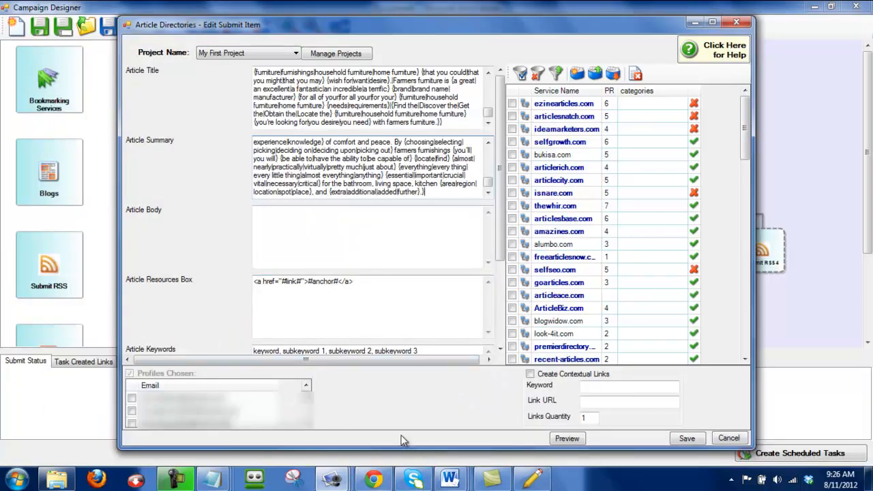
# - Copy all the spun paragraphs under BODY in Document4, up to RESOURCE BOX, into the submit item's Article Body field
pyautogui.click(449, 479)
pyautogui.click(639, 427)
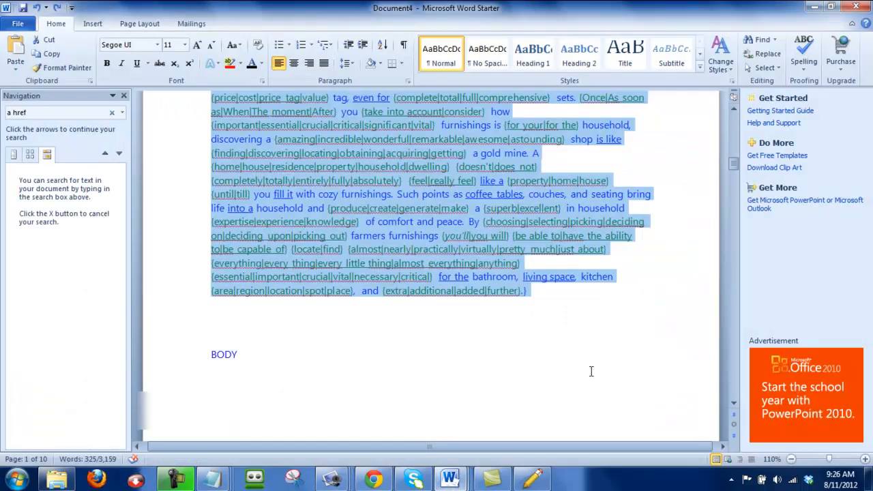
pyautogui.scroll(-7, 362, 314)
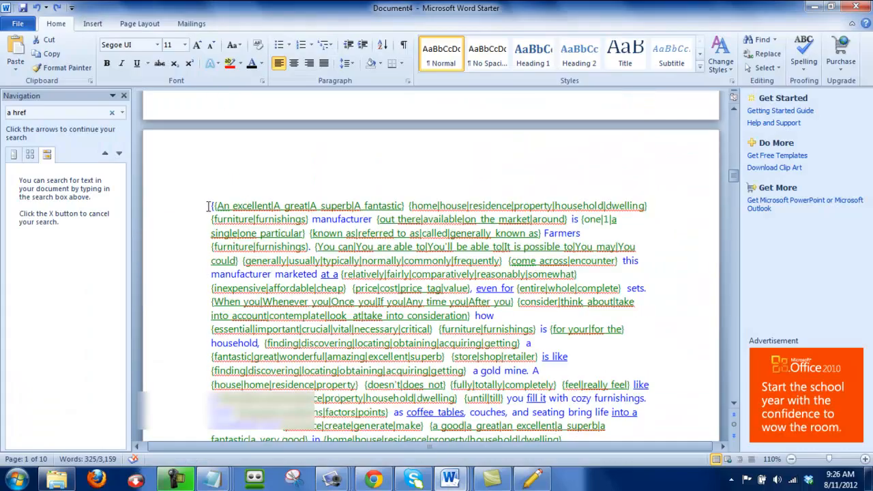
pyautogui.moveTo(208, 206); pyautogui.dragTo(557, 237)
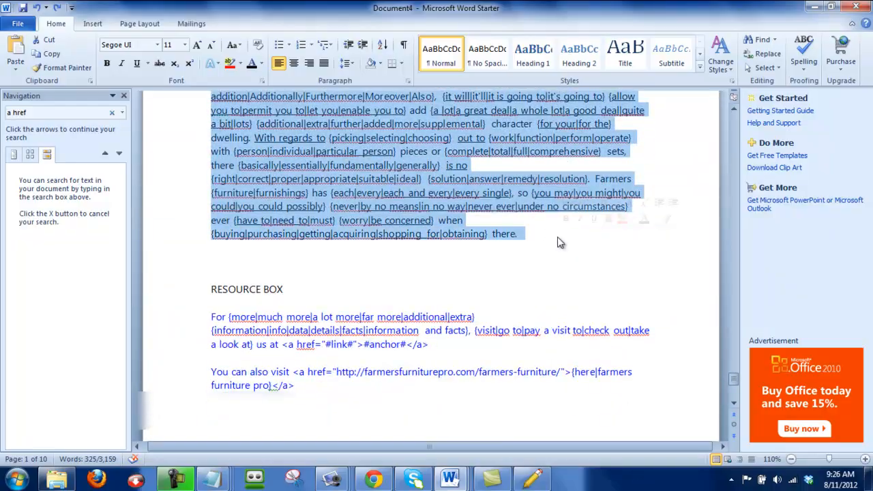
pyautogui.click(331, 480)
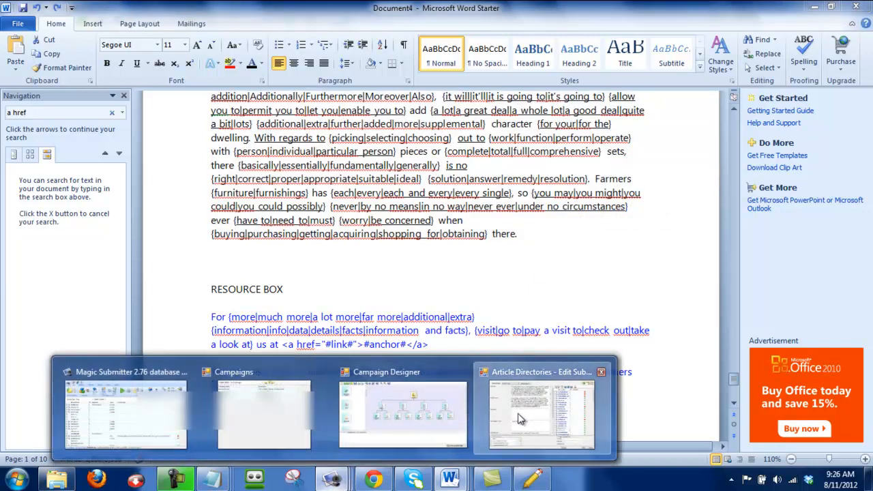
pyautogui.click(518, 418)
pyautogui.click(298, 239)
pyautogui.hotkey('ctrl', 'v')
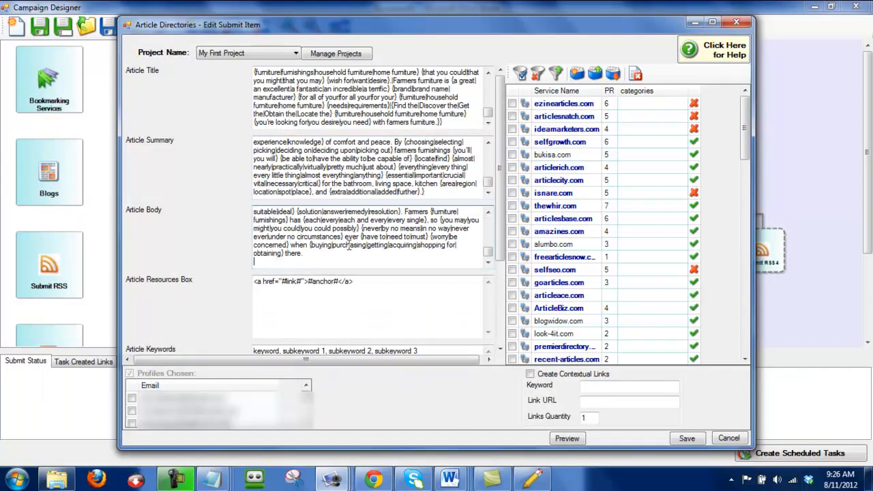
# - Replace the Article Resources Box content with both spun link paragraphs under RESOURCE BOX in Document4 and review the pasted text
pyautogui.click(450, 479)
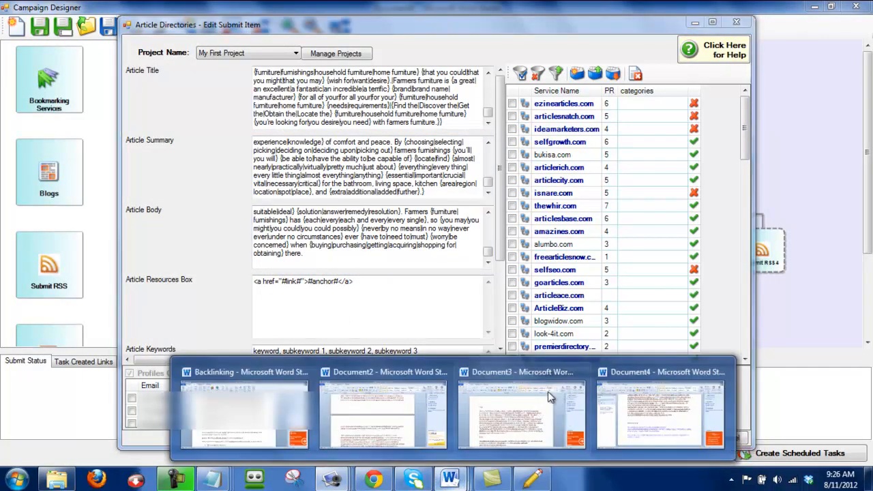
pyautogui.click(641, 403)
pyautogui.moveTo(209, 317); pyautogui.dragTo(376, 424)
pyautogui.moveTo(341, 482)
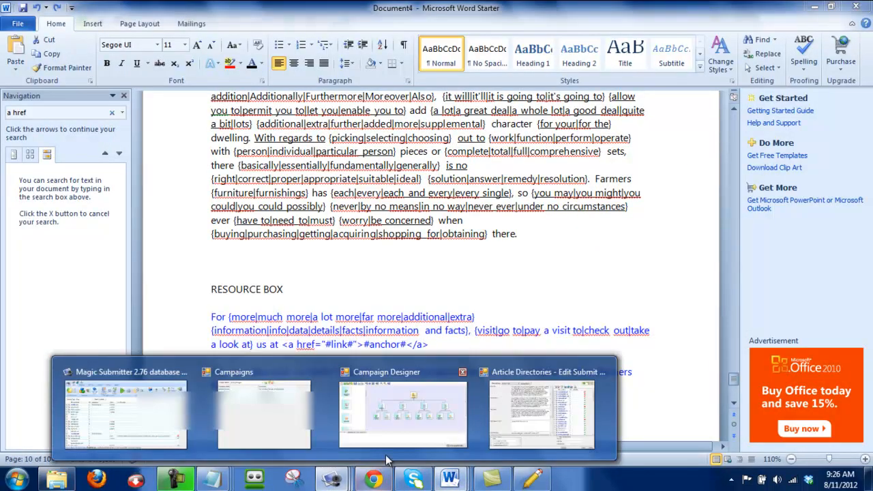
pyautogui.click(542, 409)
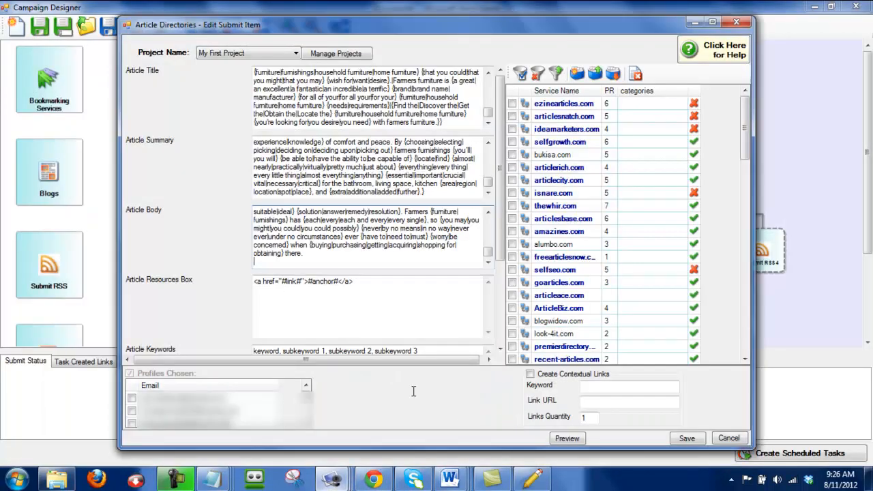
pyautogui.click(390, 292)
pyautogui.hotkey('ctrl', 'a')
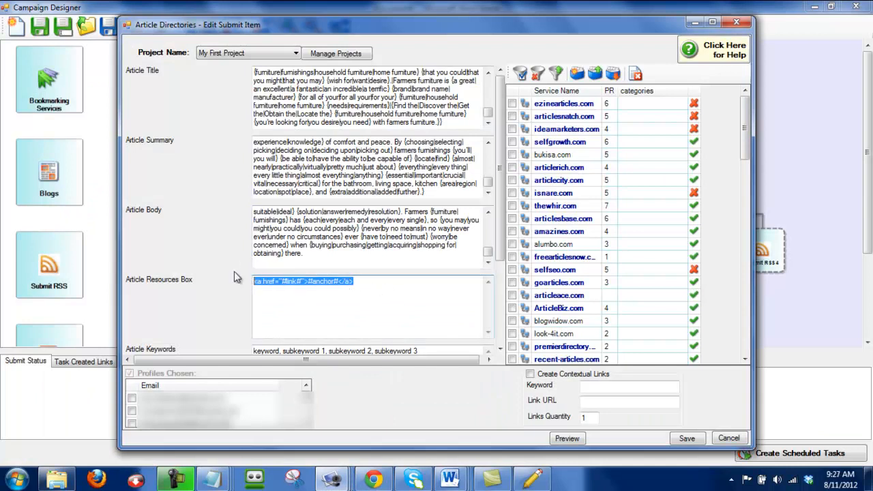
pyautogui.hotkey('ctrl', 'v')
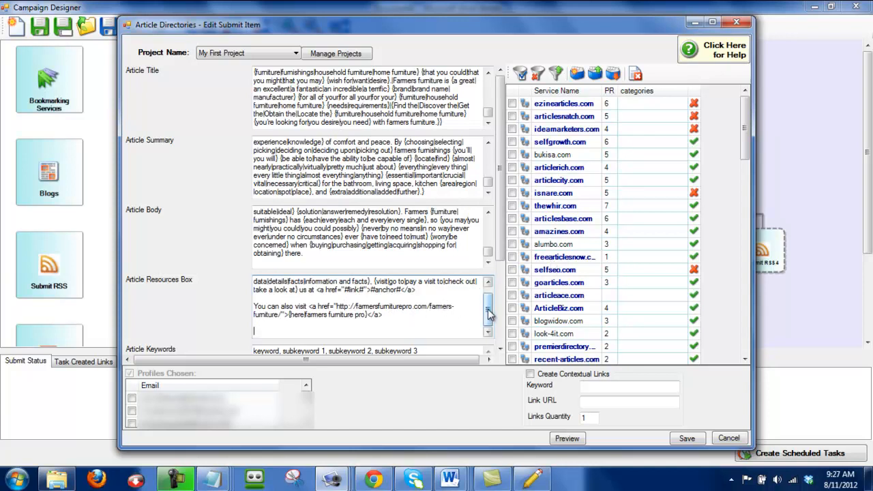
pyautogui.scroll(1, 489, 313)
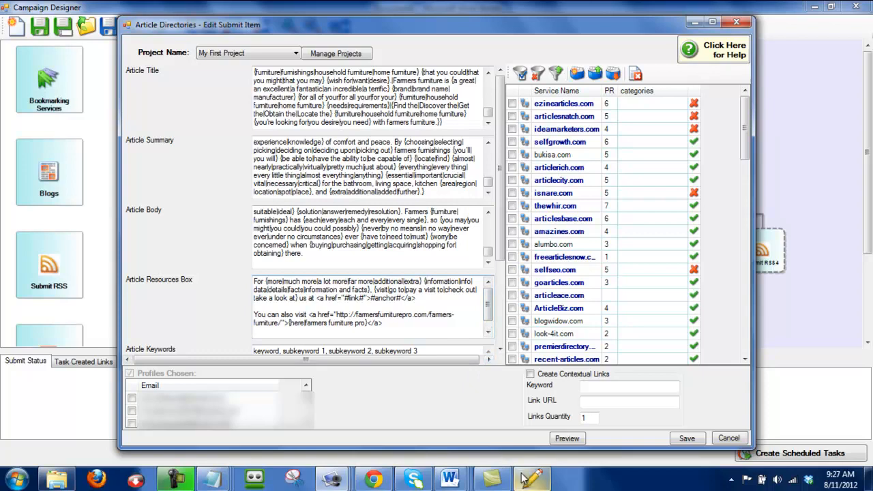
pyautogui.moveTo(537, 483)
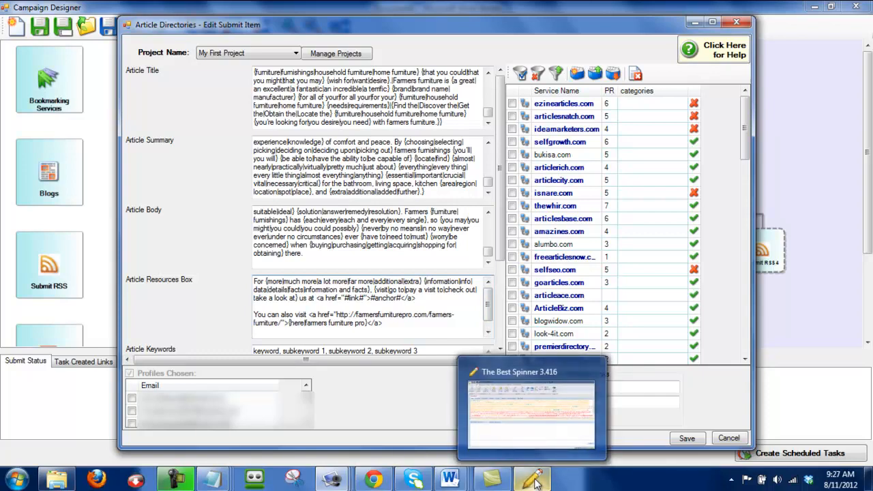
pyautogui.click(536, 482)
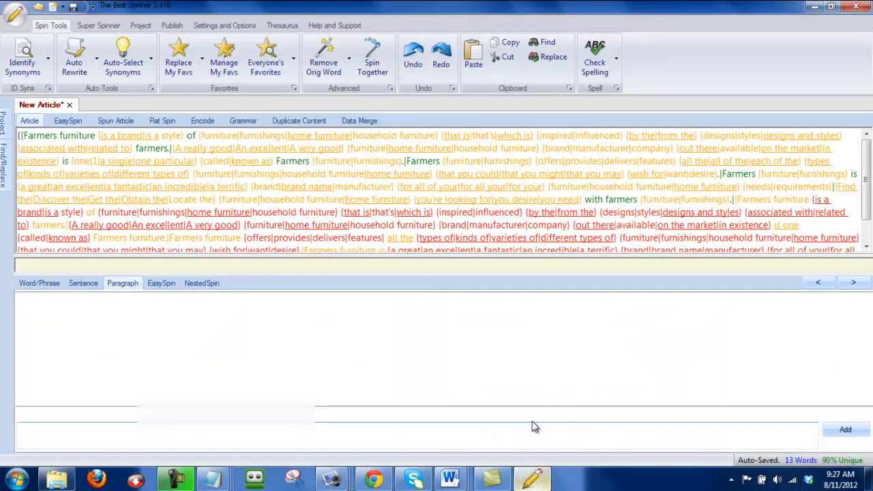
pyautogui.click(493, 479)
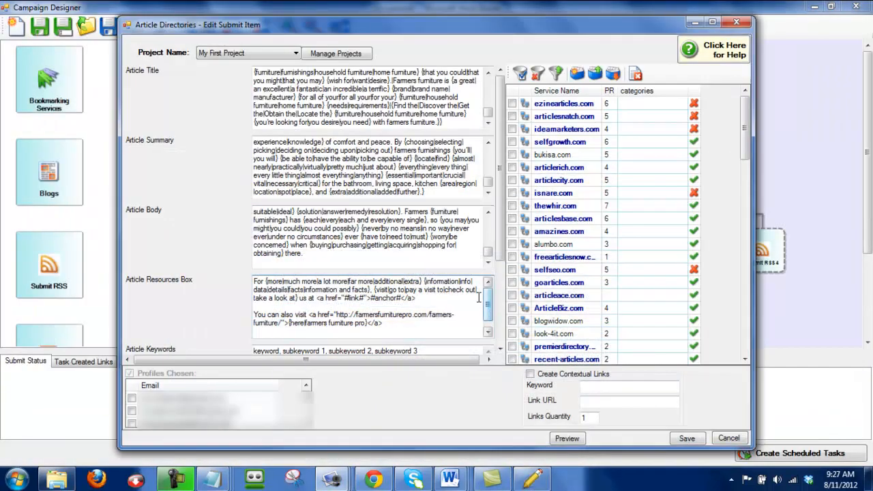
pyautogui.scroll(-1, 230, 266)
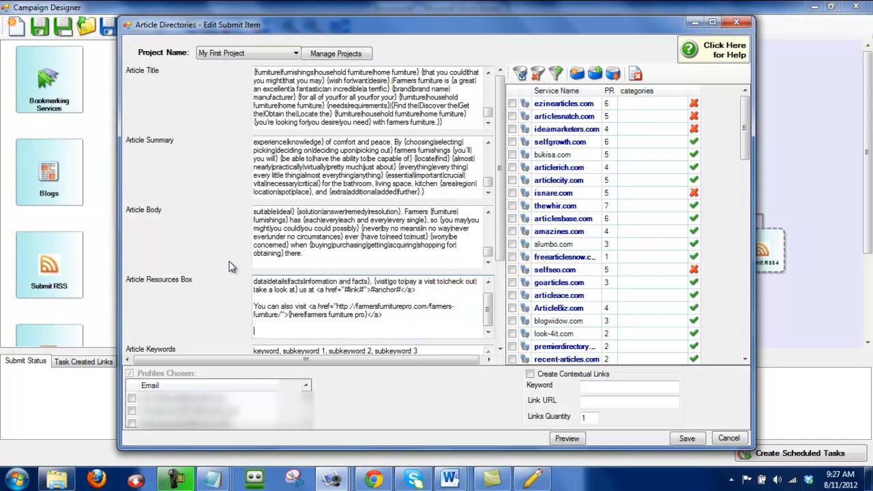
# - Replace the Article Body with links content with all the spun paragraphs under BODY in Document4, up to RESOURCE BOX
pyautogui.moveTo(504, 193); pyautogui.dragTo(517, 283)
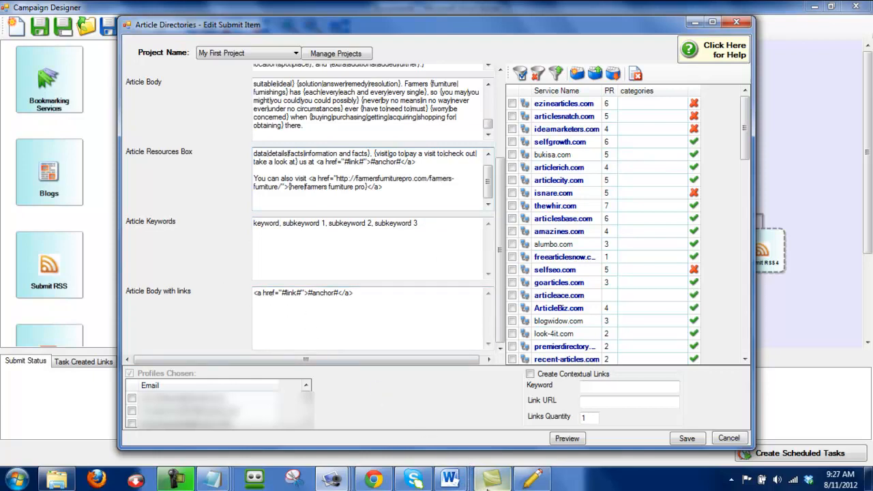
pyautogui.moveTo(464, 483)
pyautogui.click(658, 409)
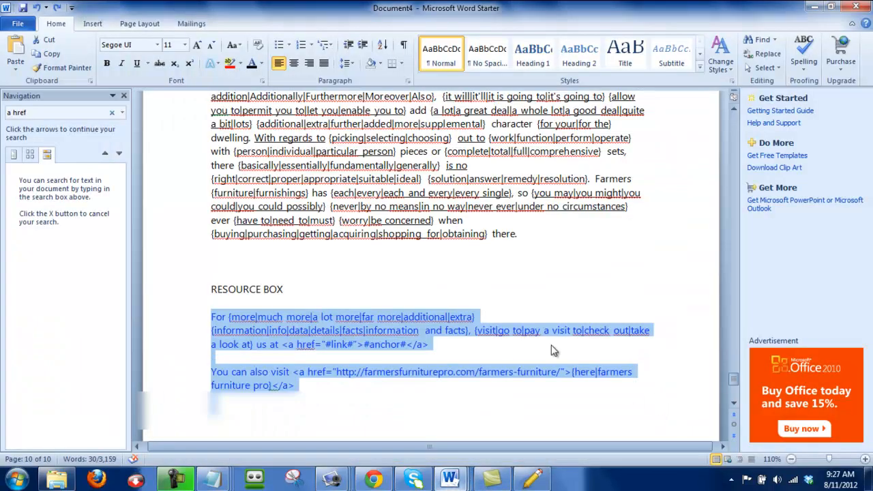
pyautogui.moveTo(543, 241); pyautogui.dragTo(208, 298)
pyautogui.moveTo(211, 349); pyautogui.dragTo(209, 360)
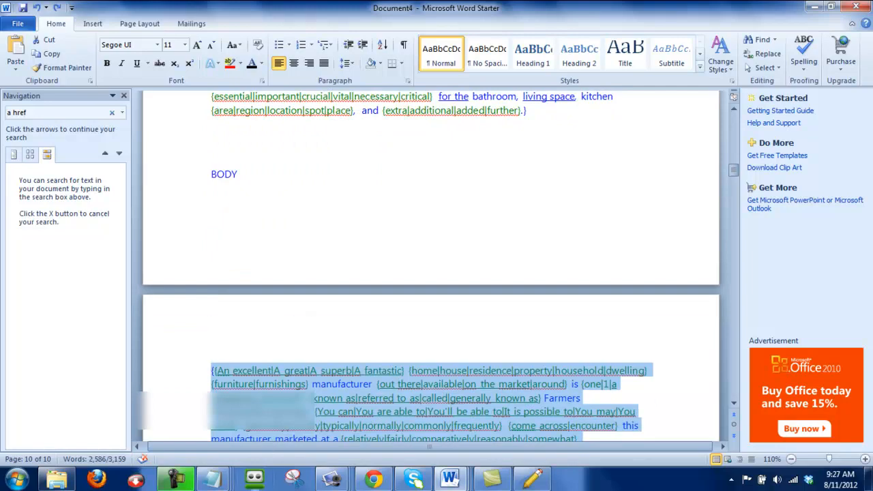
pyautogui.click(332, 478)
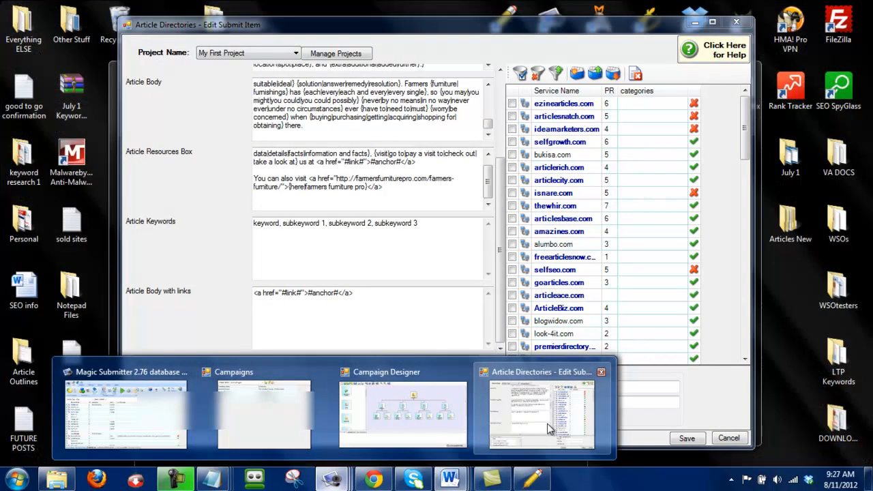
pyautogui.click(549, 423)
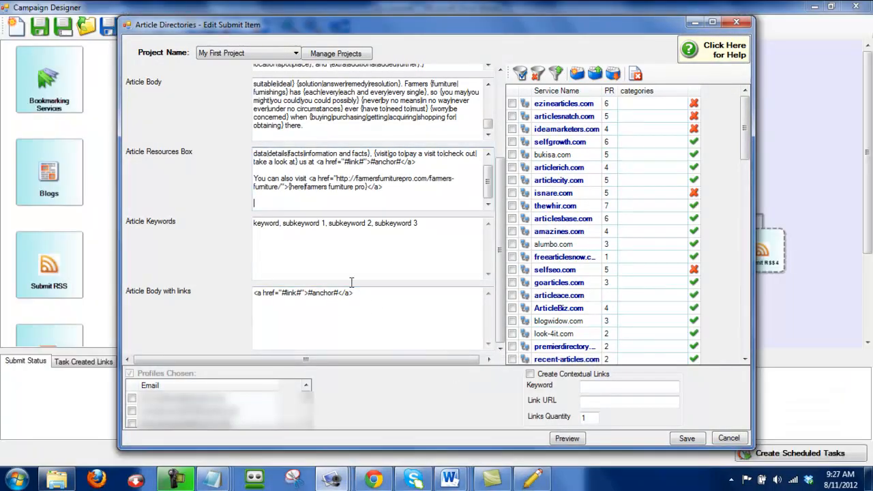
pyautogui.moveTo(392, 304); pyautogui.dragTo(236, 268)
pyautogui.press('Delete')
pyautogui.hotkey('ctrl', 'v')
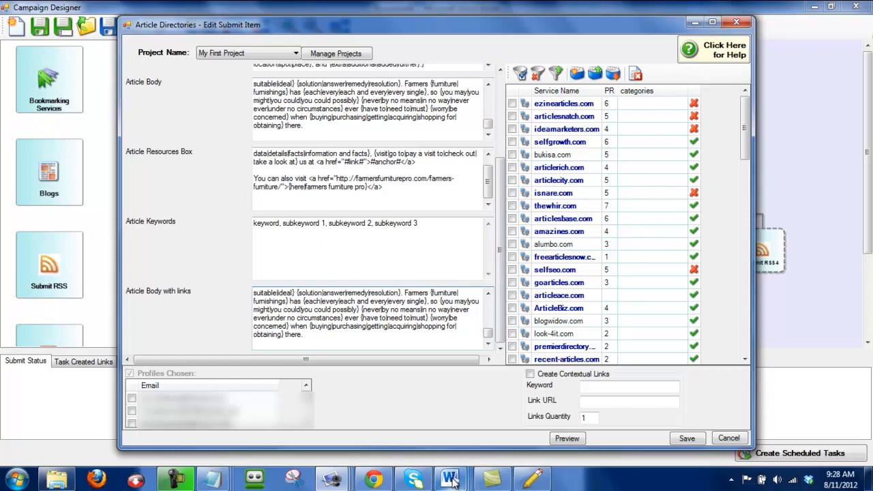
# - Copy the first spun paragraph under RESOURCE BOX in Document4, containing the #link# and #anchor# tags
pyautogui.moveTo(452, 481)
pyautogui.click(628, 431)
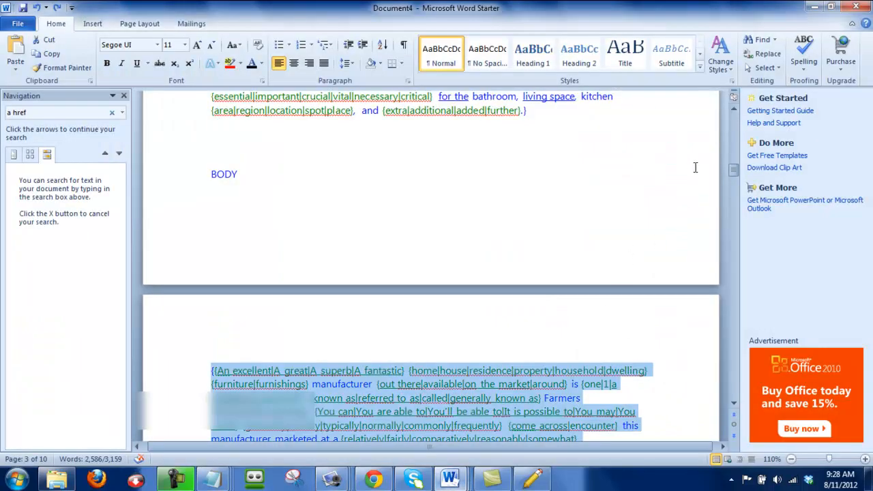
pyautogui.moveTo(733, 169); pyautogui.dragTo(733, 391)
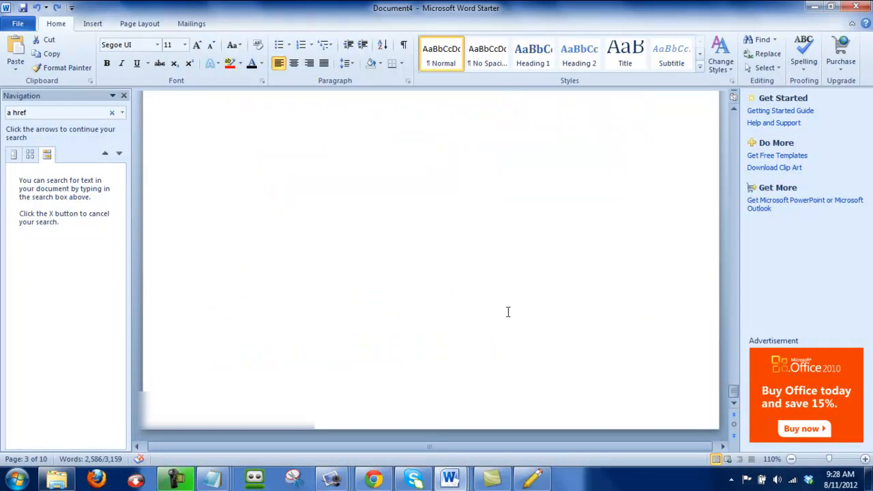
pyautogui.moveTo(431, 263); pyautogui.dragTo(212, 226)
pyautogui.hotkey('ctrl', 'c')
pyautogui.click(332, 479)
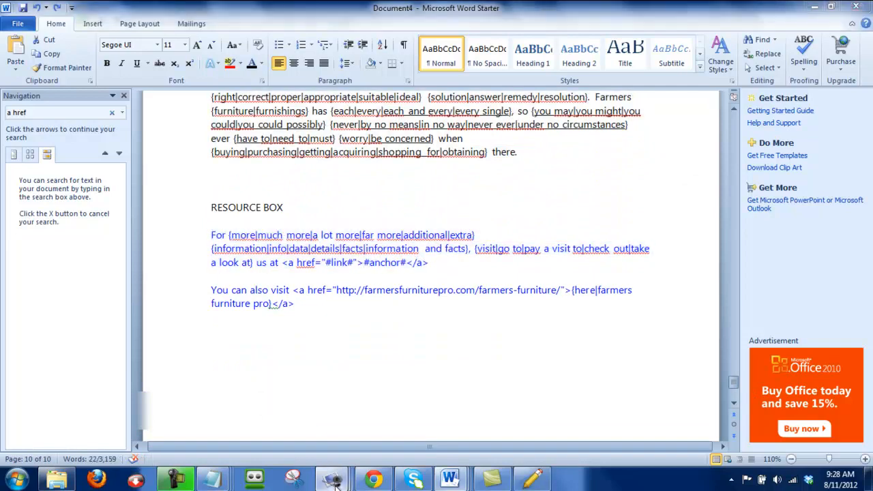
# - Insert the copied #link# paragraph in Article Body with links, on its own line between the first spun paragraph and the "When you" paragraph
pyautogui.click(517, 422)
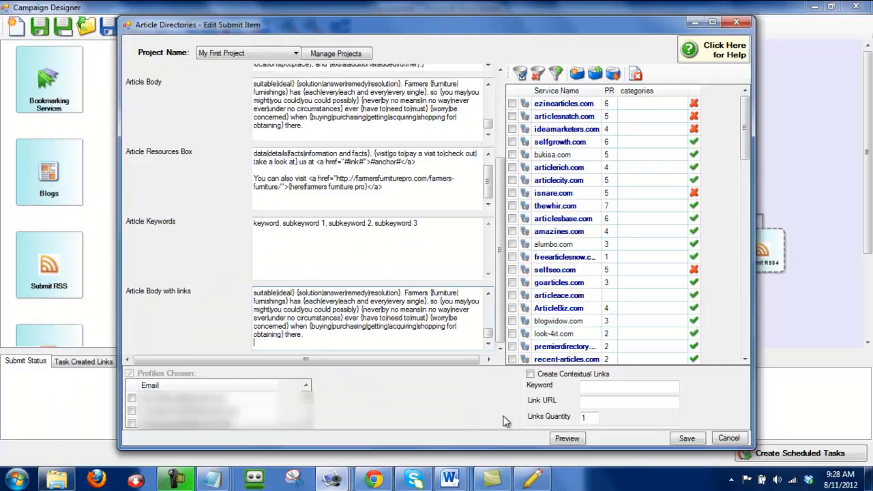
pyautogui.click(488, 294)
pyautogui.click(489, 294)
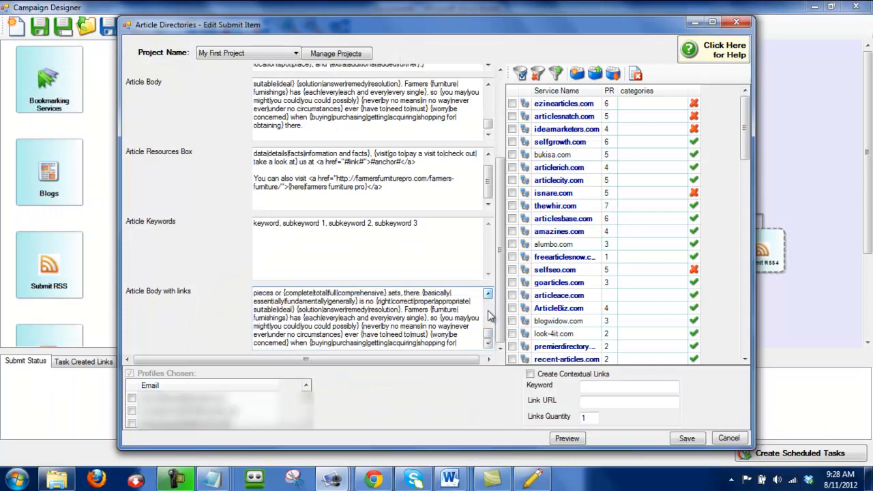
pyautogui.moveTo(488, 333); pyautogui.dragTo(489, 307)
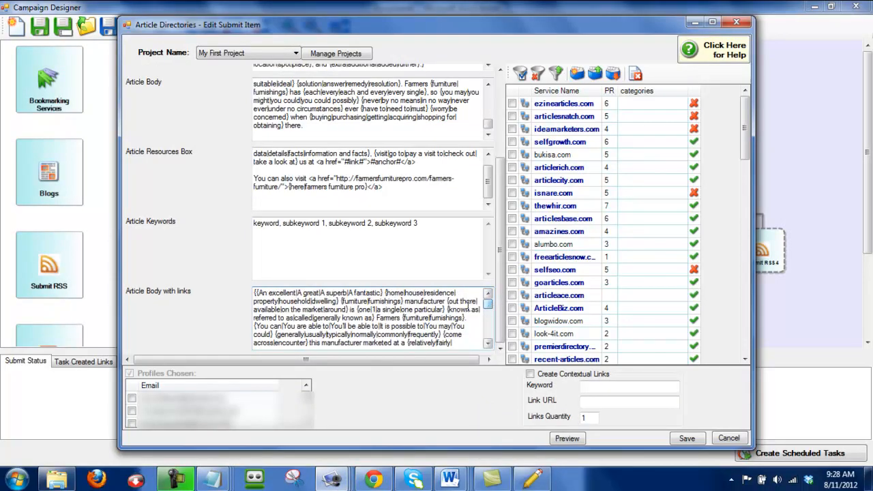
pyautogui.scroll(-5, 467, 307)
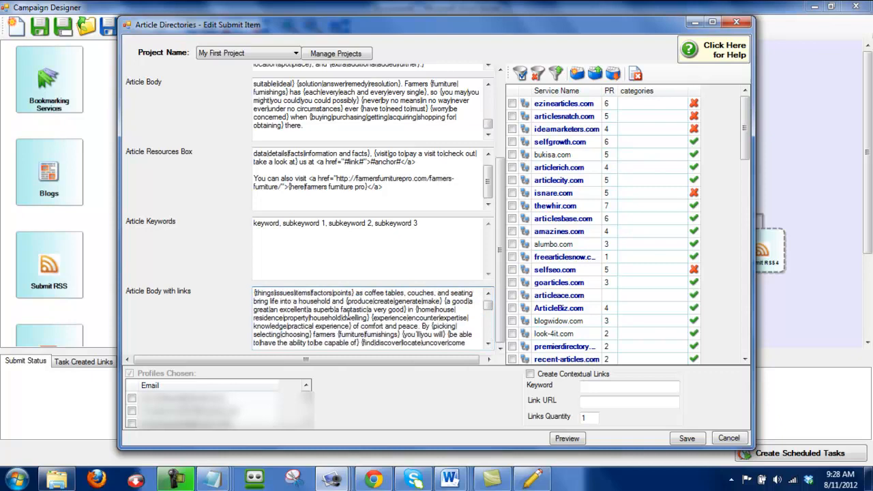
pyautogui.scroll(-8, 348, 313)
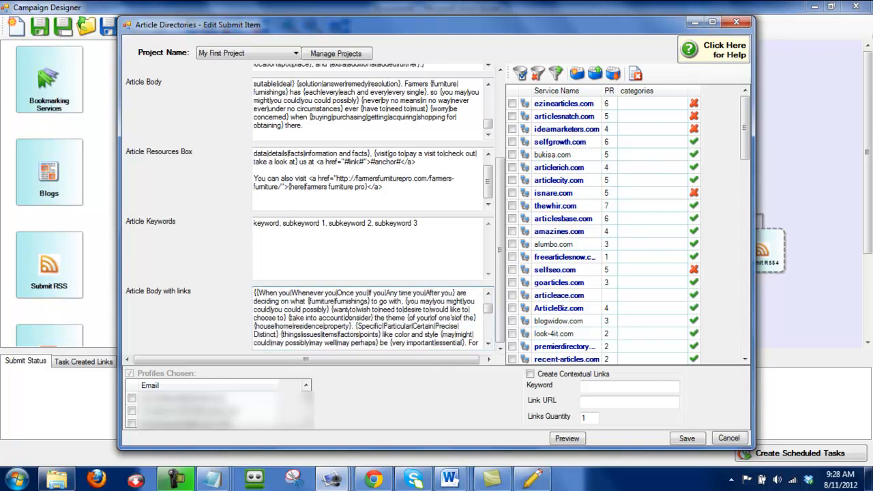
pyautogui.scroll(1, 348, 313)
pyautogui.click(294, 310)
pyautogui.press('Return')
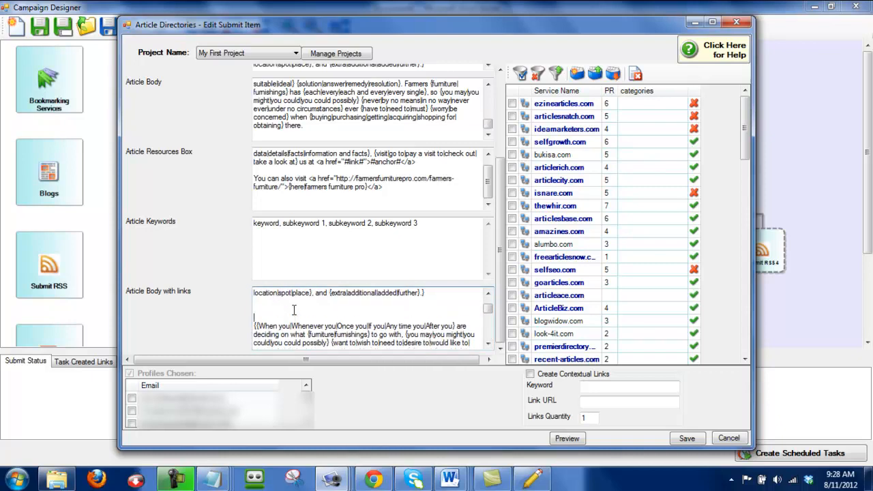
pyautogui.hotkey('ctrl', 'v')
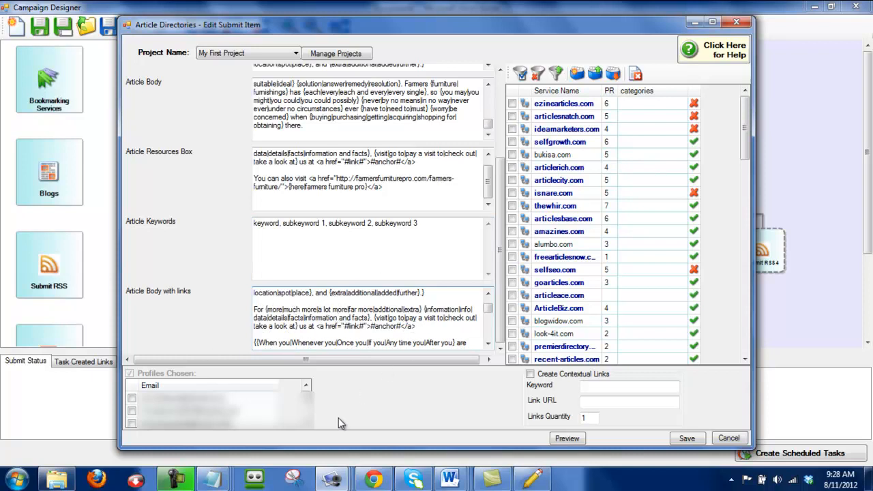
# - Copy the "You can also visit" link paragraph under RESOURCE BOX in Document4
pyautogui.moveTo(332, 479)
pyautogui.click(518, 412)
pyautogui.moveTo(449, 479)
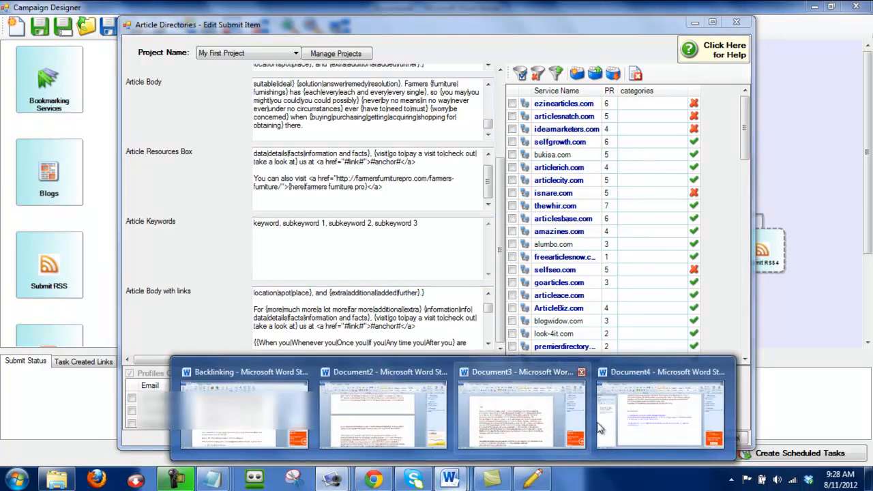
pyautogui.click(599, 427)
pyautogui.tripleClick(266, 308)
pyautogui.hotkey('ctrl', 'c')
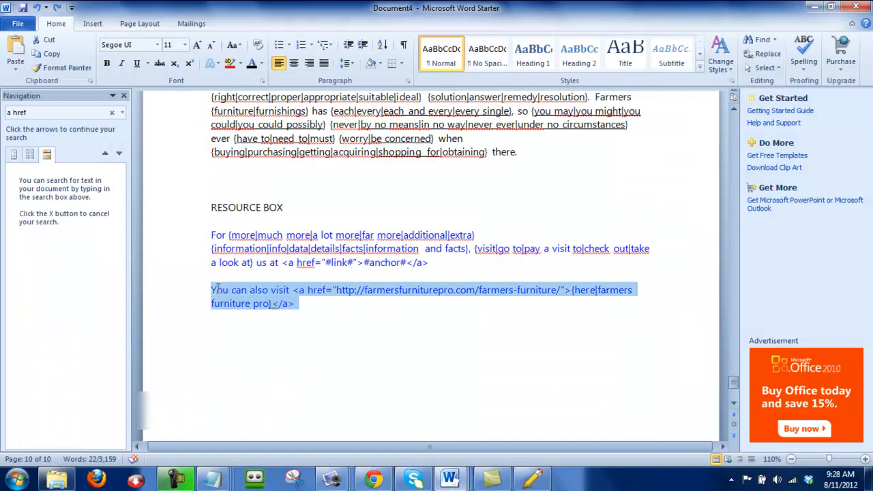
# - Insert the "You can also visit" paragraph in Article Body with links, on its own line above the paragraph starting "{One|1|A single|One particular}"
pyautogui.click(330, 480)
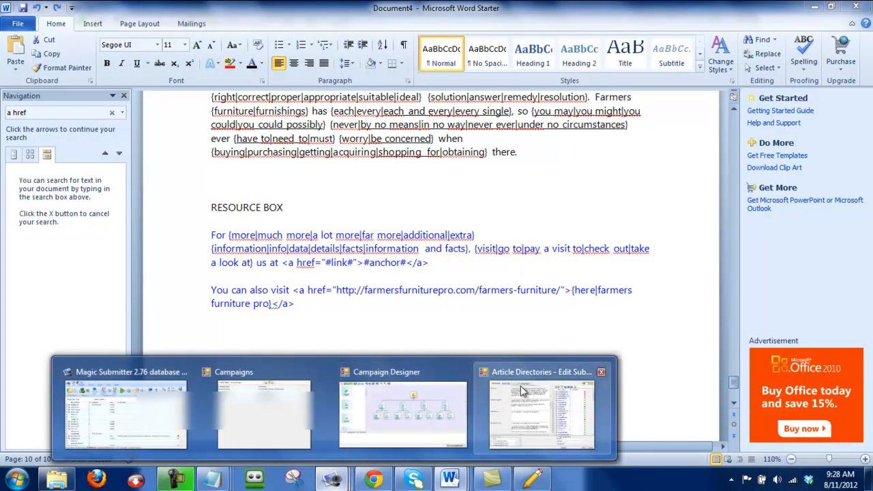
pyautogui.click(494, 403)
pyautogui.scroll(-5, 431, 326)
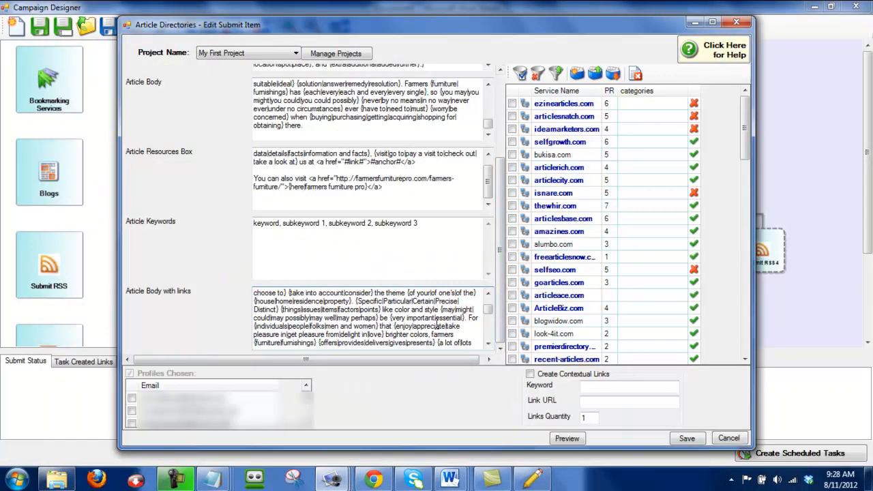
pyautogui.scroll(-10, 432, 326)
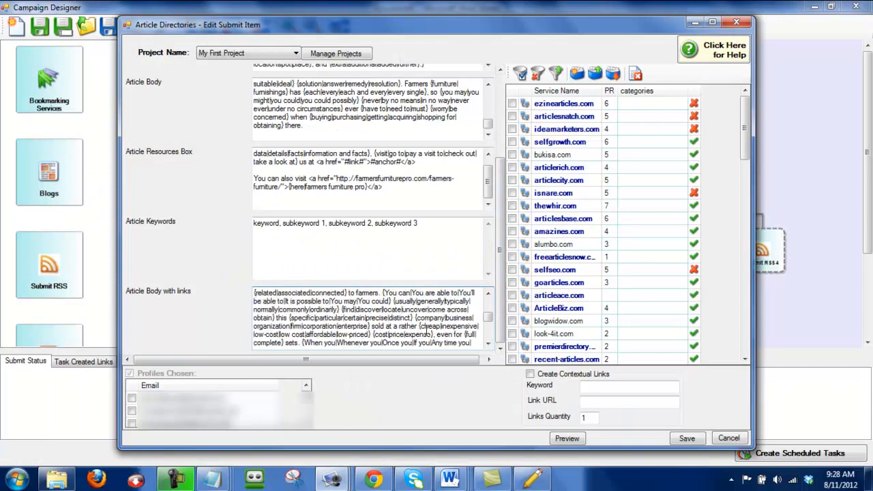
pyautogui.scroll(-10, 412, 335)
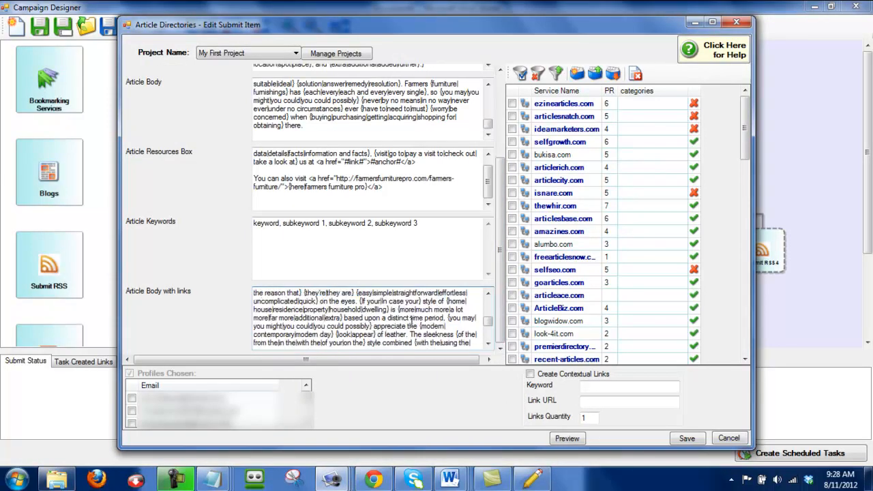
pyautogui.scroll(-10, 409, 318)
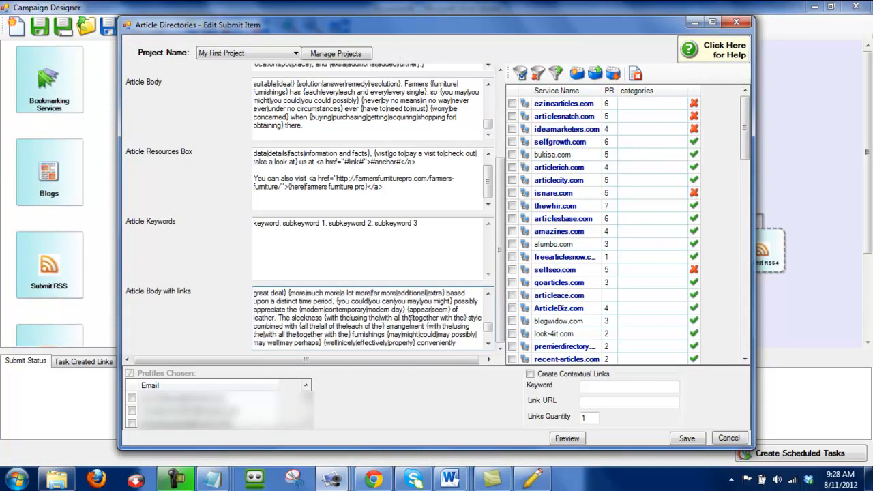
pyautogui.scroll(-8, 410, 317)
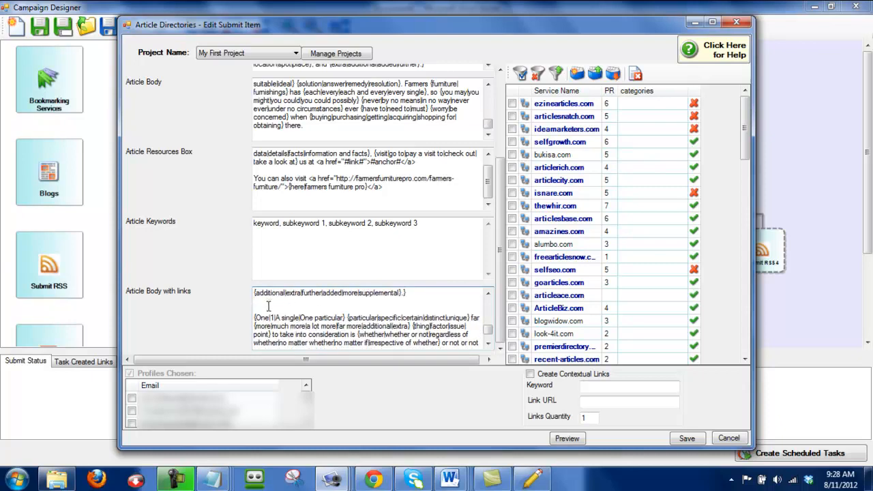
pyautogui.hotkey('ctrl', 'v')
pyautogui.press('Return')
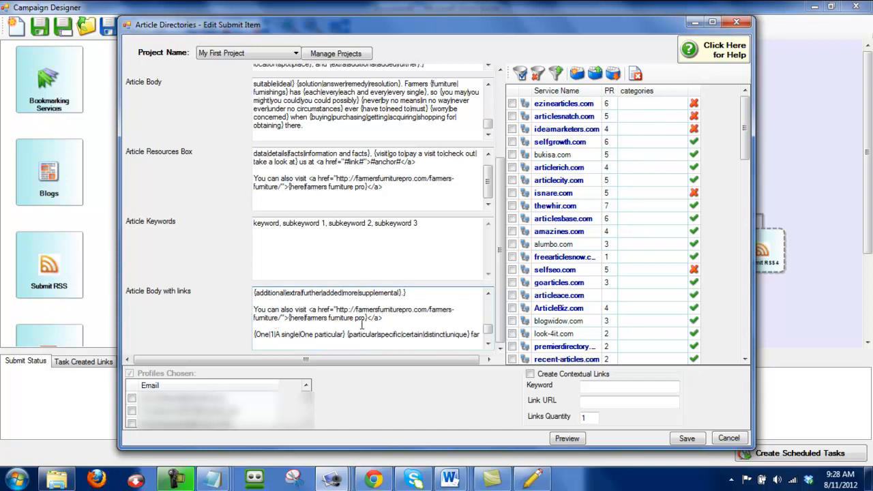
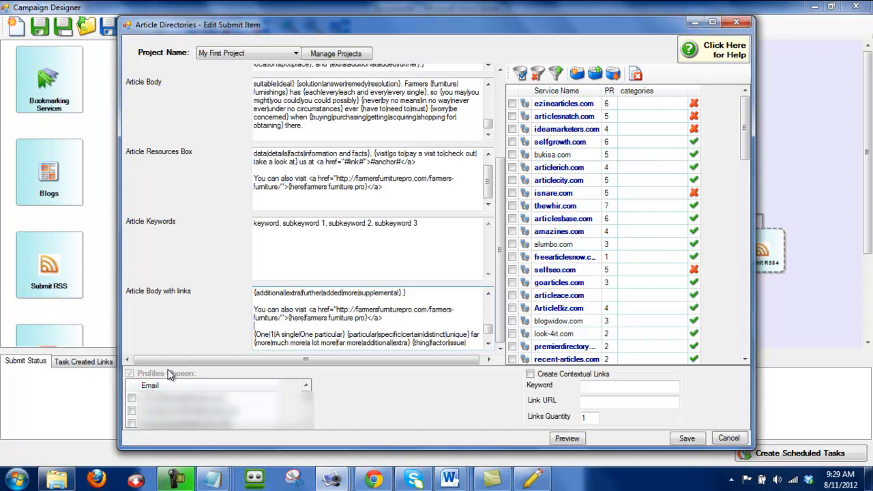
# - Choose the first three email profiles for the submit item and select all activated article directory services
pyautogui.click(133, 399)
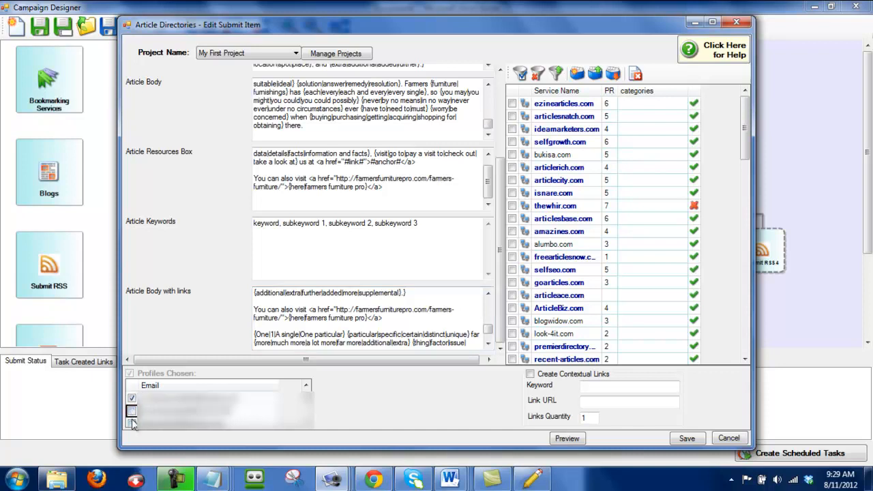
pyautogui.click(132, 412)
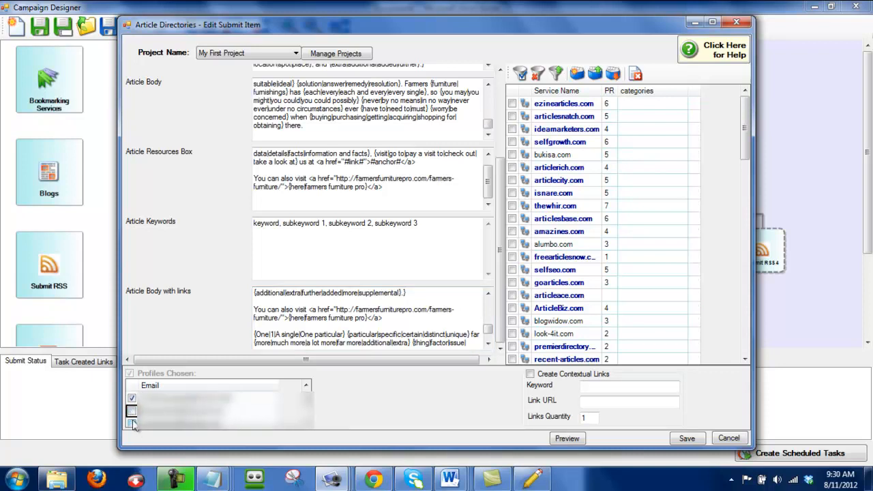
pyautogui.click(131, 412)
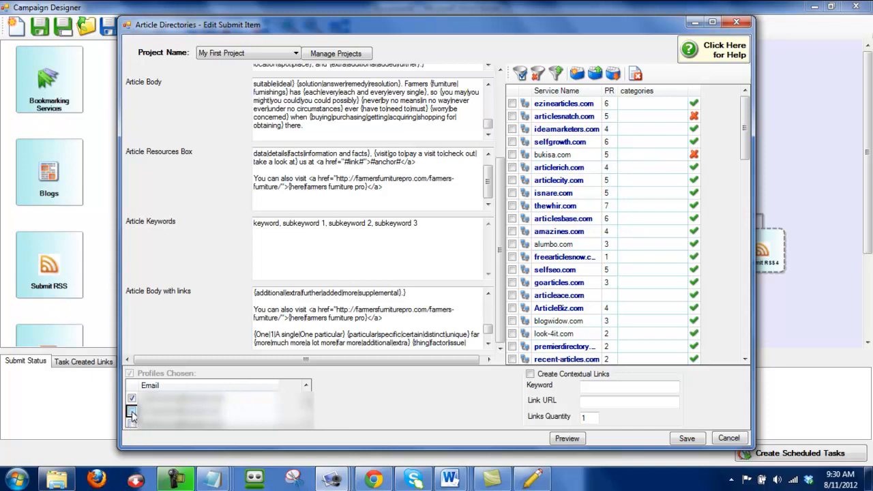
pyautogui.click(131, 410)
pyautogui.click(132, 423)
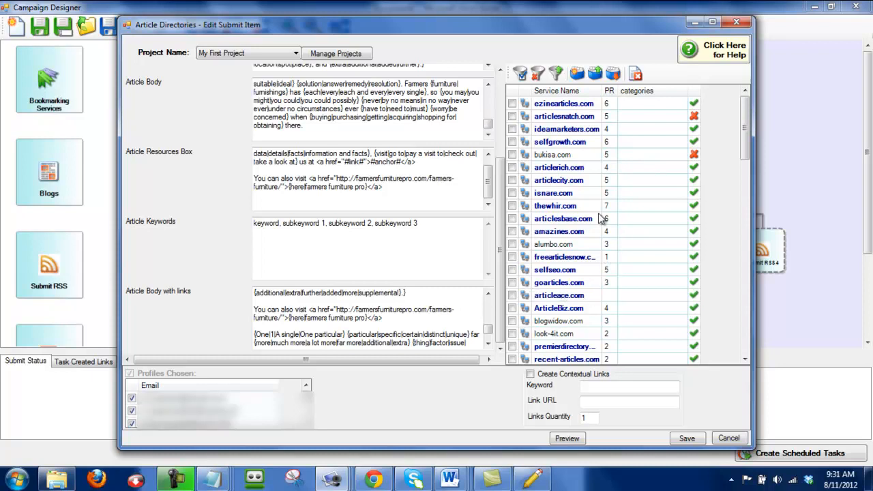
pyautogui.rightClick(516, 104)
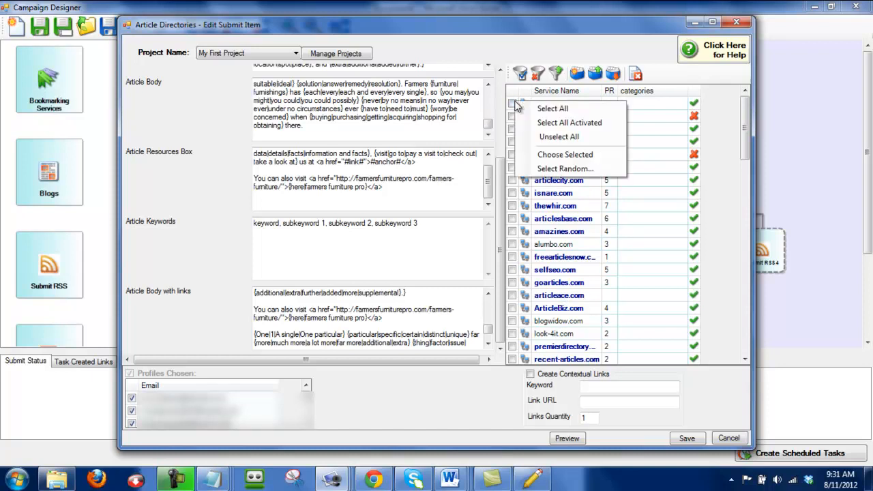
pyautogui.click(569, 123)
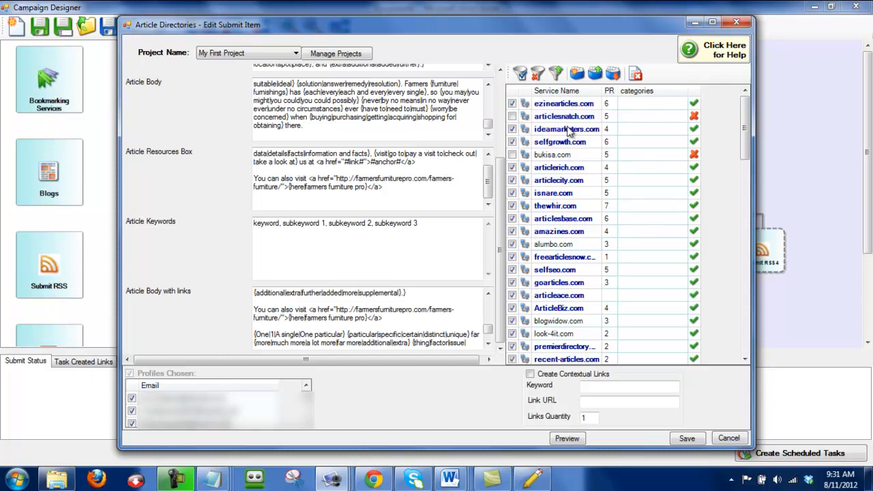
# - Sort the article directory services by activation status and set the category of ezinearticles.com to Business
pyautogui.click(694, 93)
pyautogui.click(694, 93)
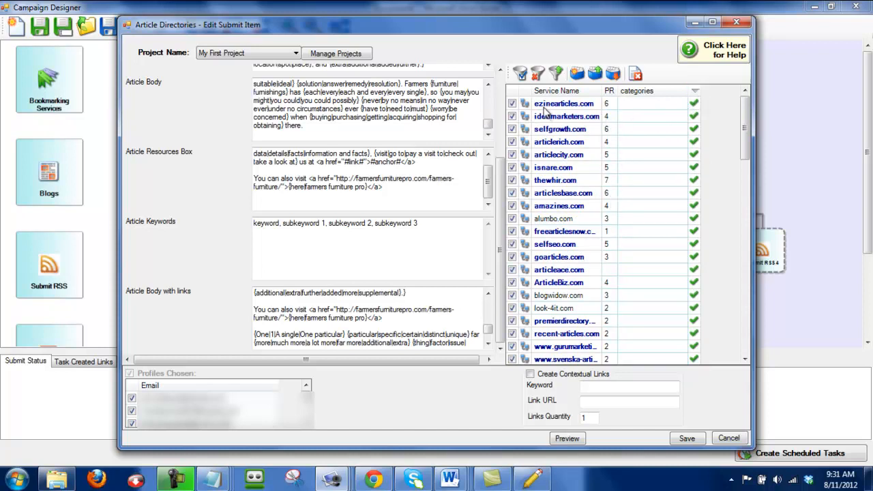
pyautogui.click(643, 107)
pyautogui.click(681, 104)
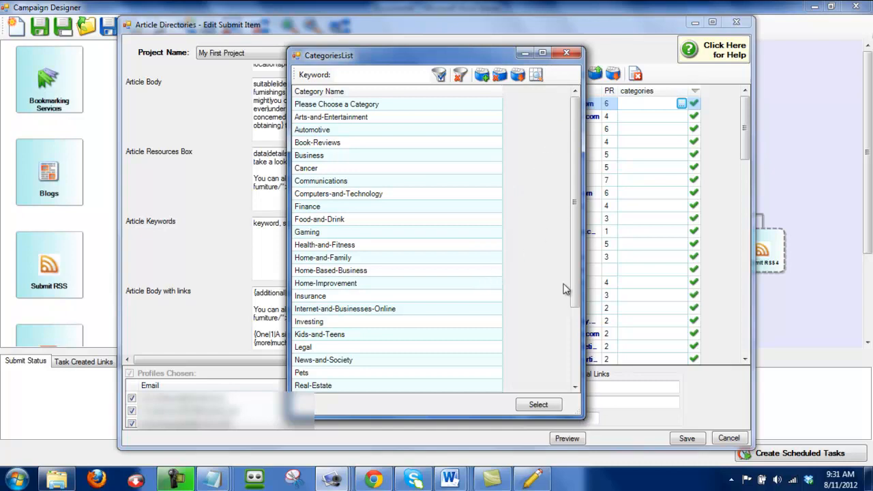
pyautogui.click(566, 54)
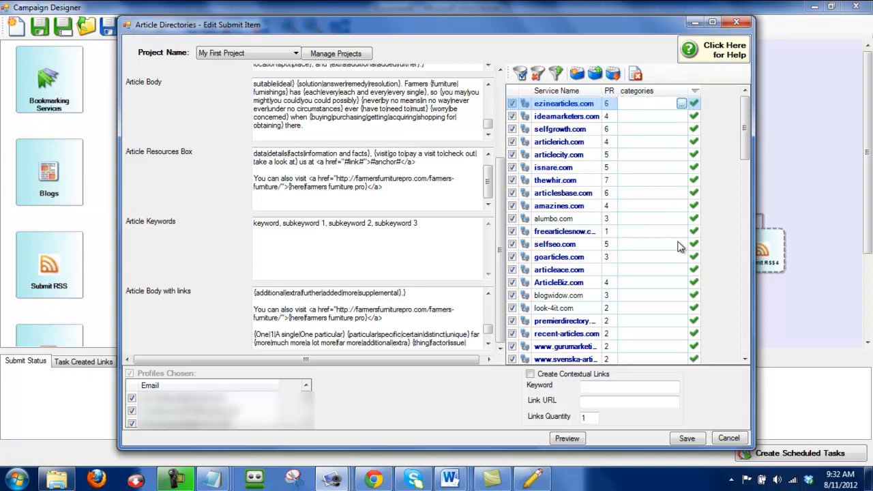
pyautogui.click(682, 103)
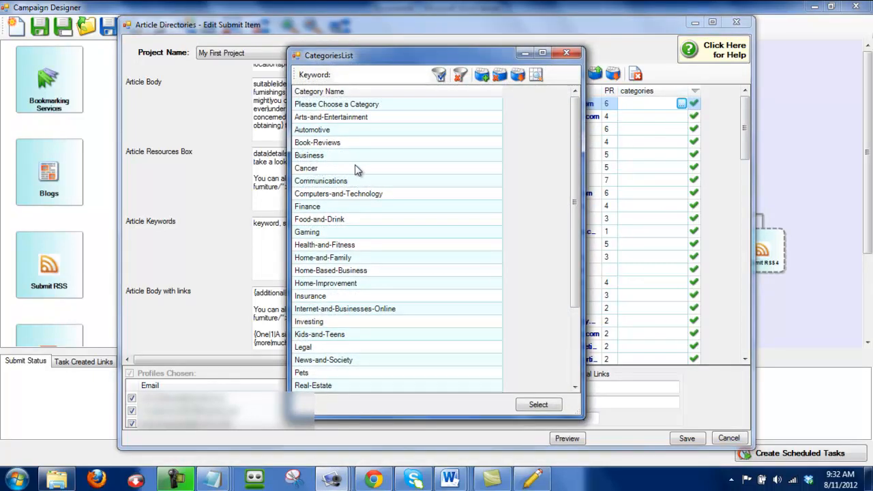
pyautogui.click(372, 156)
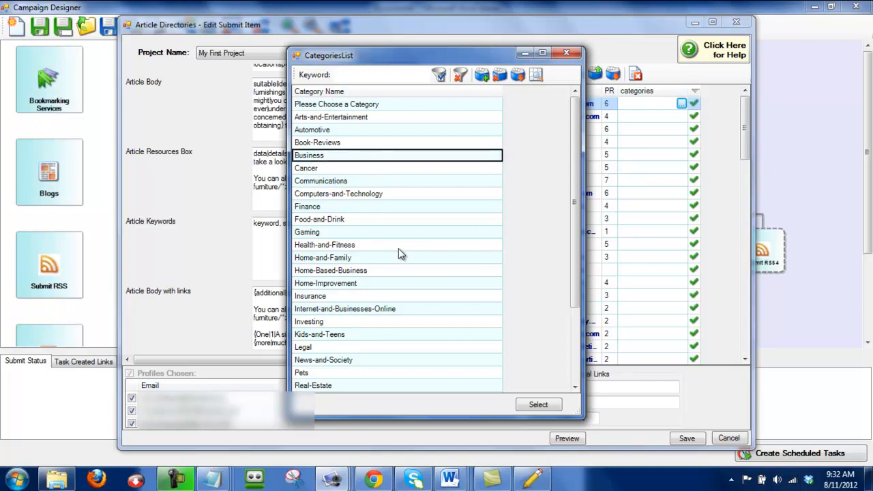
pyautogui.click(538, 405)
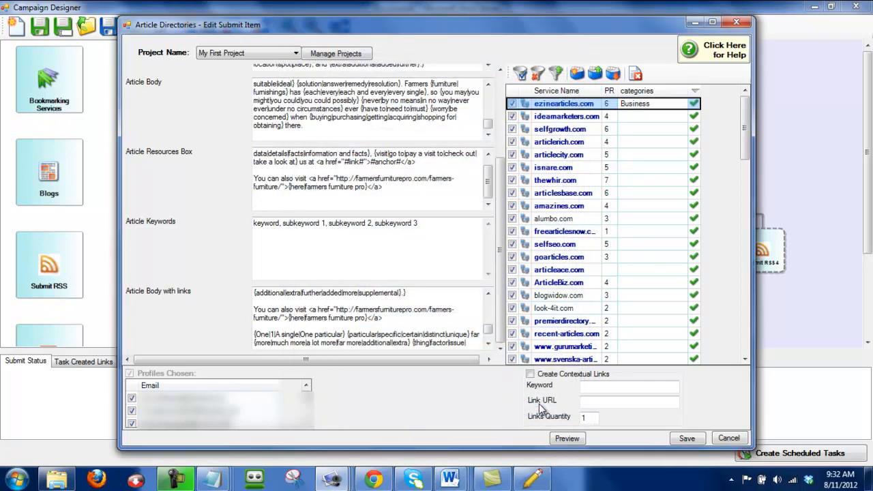
# - Deselect all article directory services and select only ezinearticles.com
pyautogui.rightClick(524, 109)
pyautogui.click(574, 147)
pyautogui.click(512, 104)
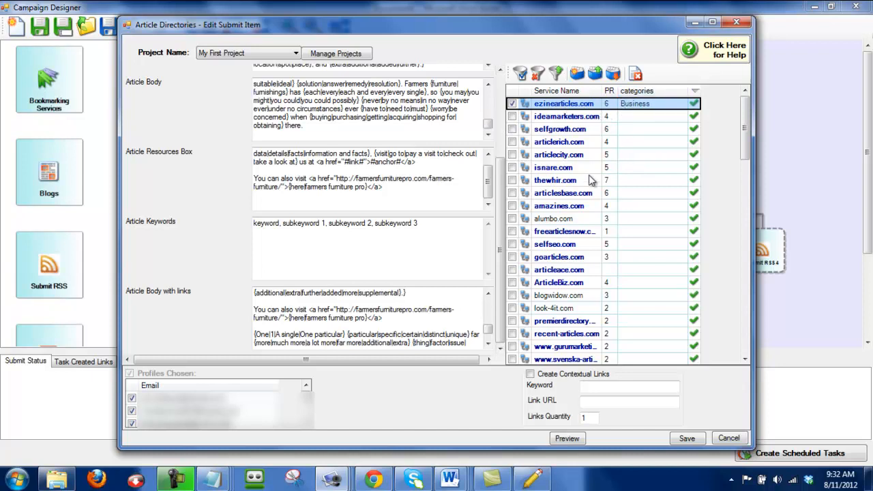
# - Preview the Article Directories submit item, examine the spun title and summary, and generate another spun version
pyautogui.click(567, 438)
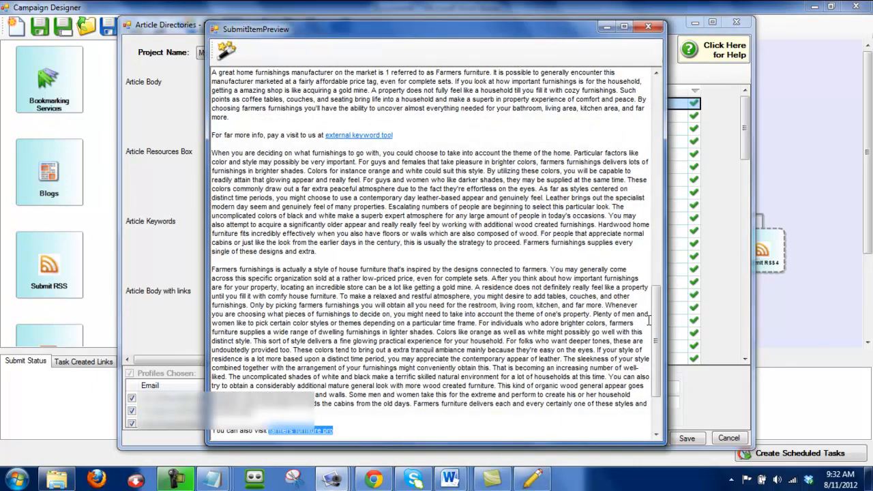
pyautogui.moveTo(649, 319); pyautogui.dragTo(675, 87)
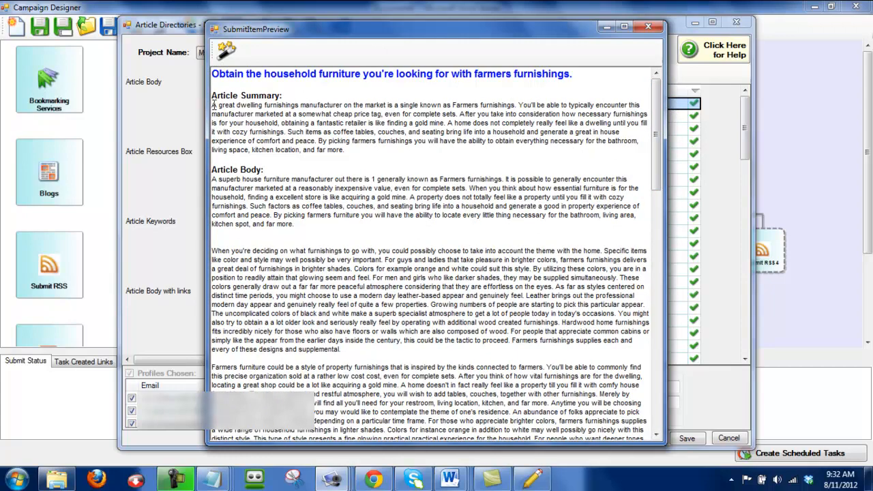
pyautogui.moveTo(214, 104); pyautogui.dragTo(349, 153)
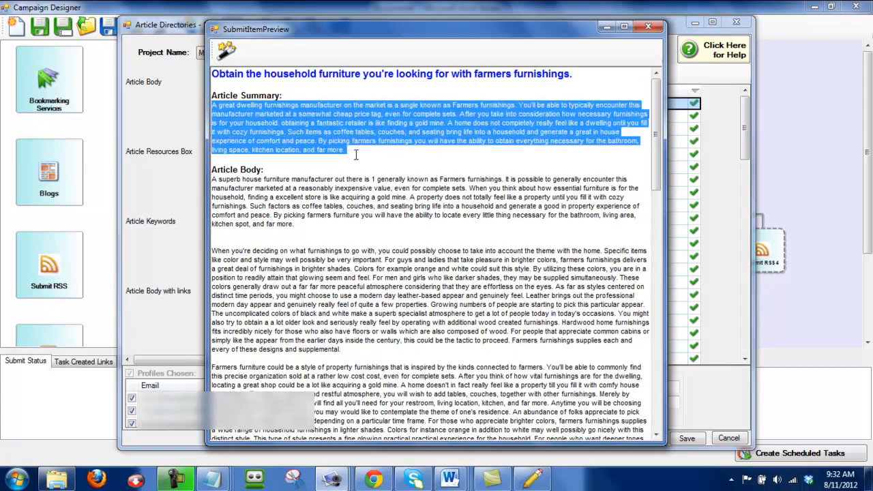
pyautogui.click(230, 47)
# - Examine the links in the previewed Article Resources Box and Article Body with links, and close the preview
pyautogui.moveTo(660, 309); pyautogui.dragTo(671, 266)
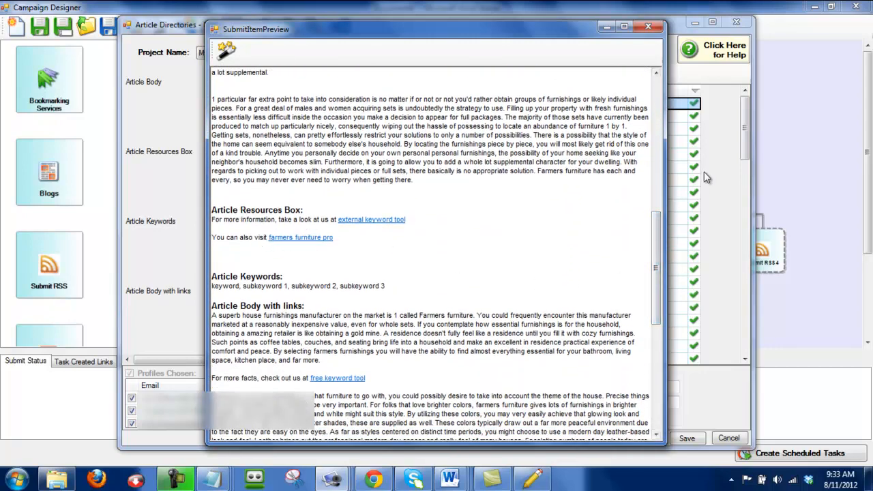
pyautogui.moveTo(656, 238); pyautogui.dragTo(672, 304)
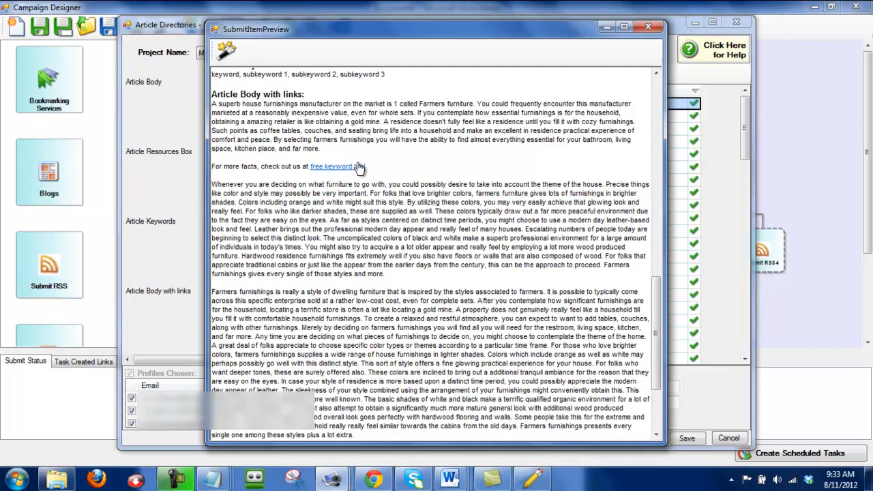
pyautogui.moveTo(663, 300); pyautogui.dragTo(665, 338)
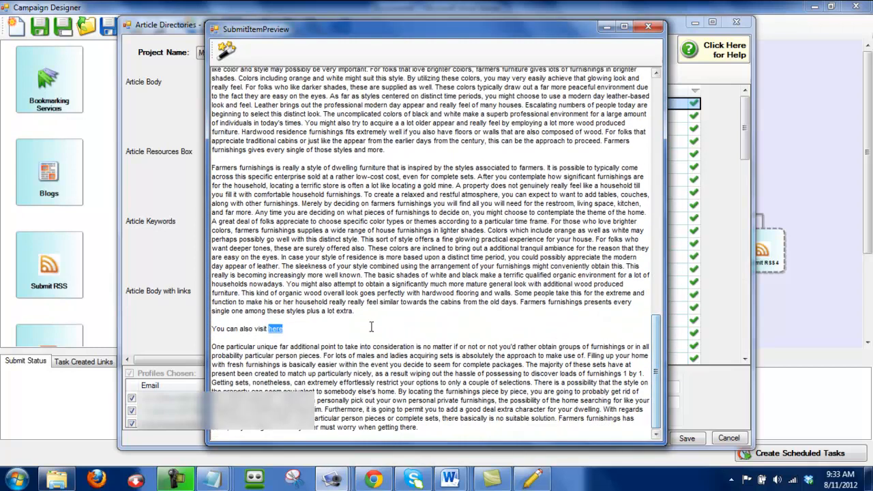
pyautogui.click(276, 331)
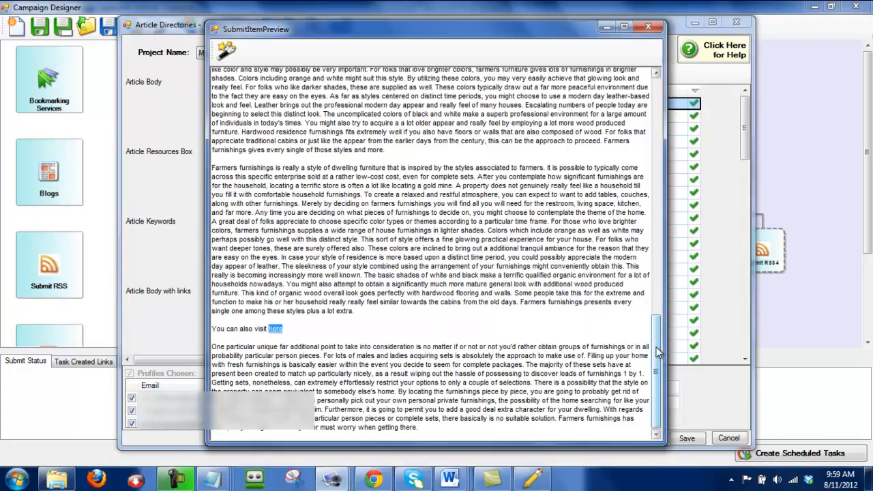
pyautogui.moveTo(656, 348); pyautogui.dragTo(659, 298)
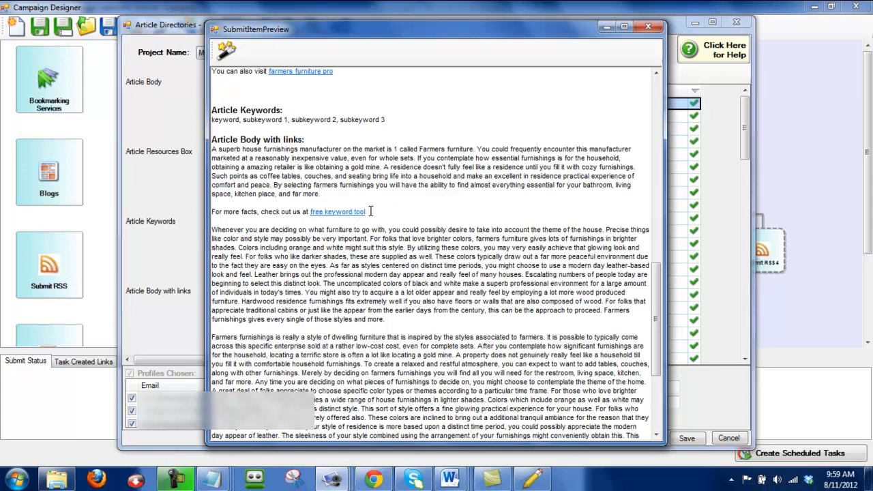
pyautogui.moveTo(659, 287); pyautogui.dragTo(659, 337)
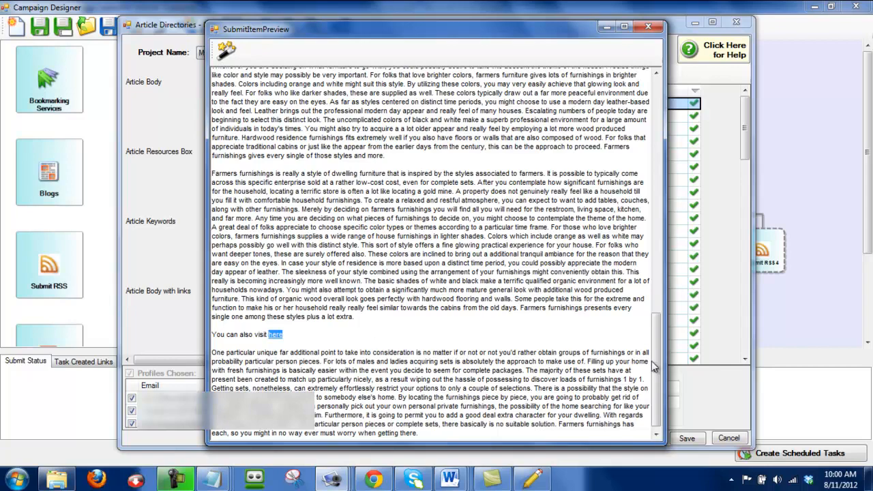
pyautogui.moveTo(656, 362)
pyautogui.mouseDown()
pyautogui.moveTo(656, 336)
pyautogui.moveTo(656, 359)
pyautogui.mouseUp()
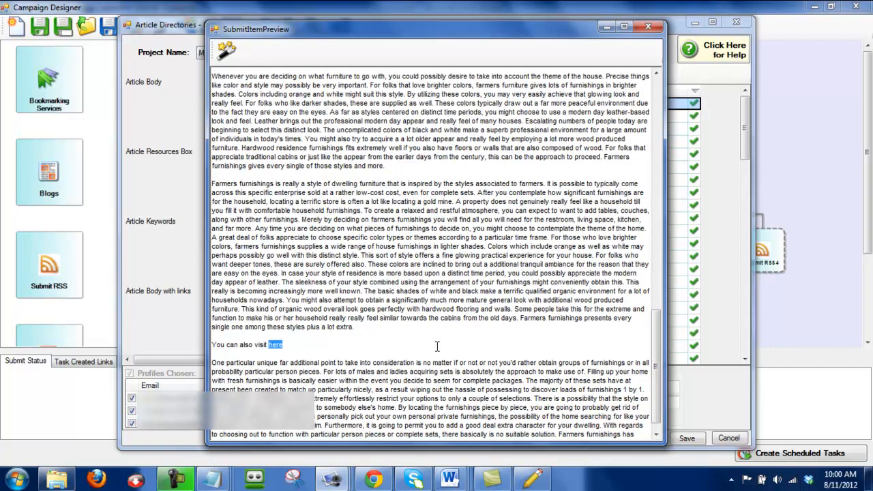
pyautogui.click(649, 27)
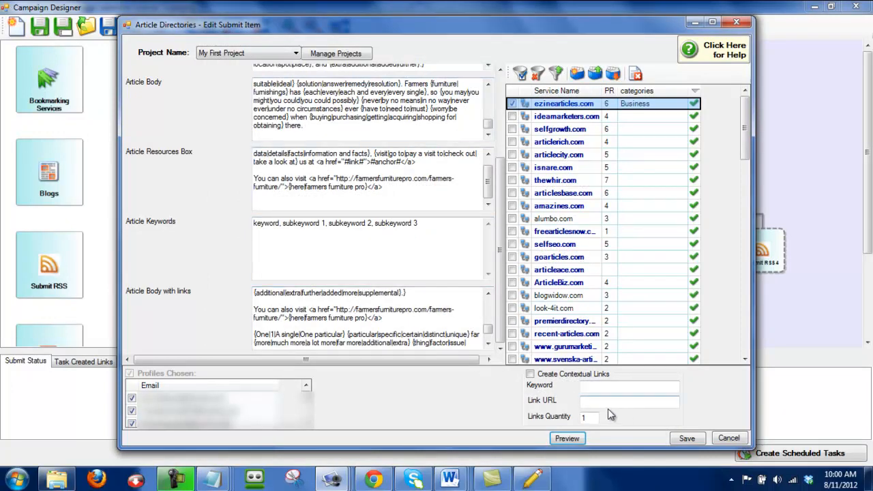
# - Save the Article Directories submit item and open the Blogs 1 task for editing
pyautogui.click(687, 440)
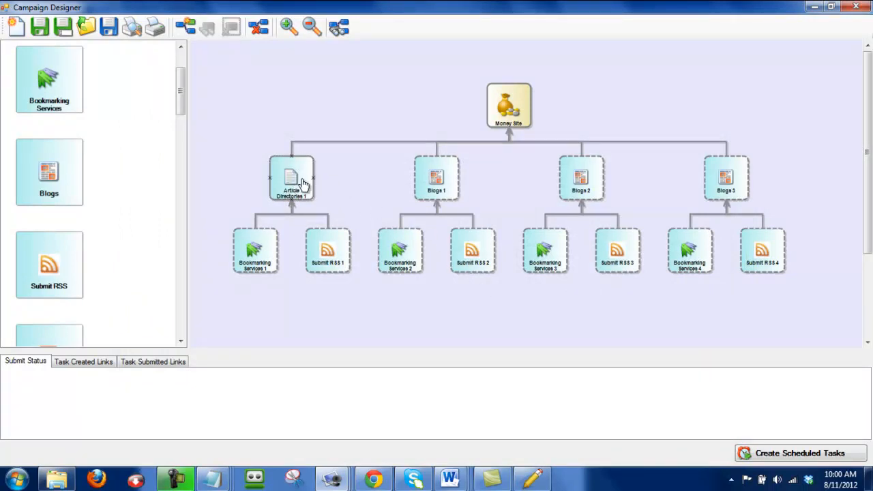
pyautogui.click(437, 179)
pyautogui.doubleClick(437, 180)
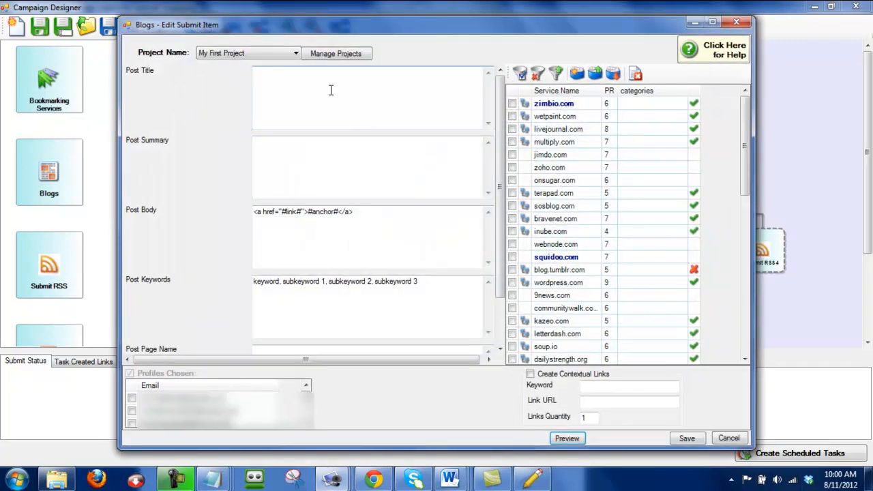
# - Switch to Document4 in Word and copy the whole spun text under TITLE
pyautogui.click(532, 480)
pyautogui.click(533, 479)
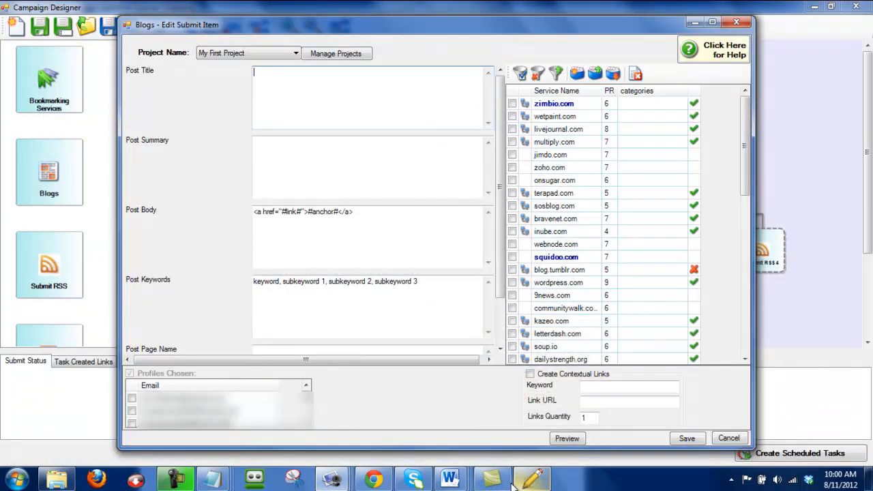
pyautogui.moveTo(451, 480)
pyautogui.click(636, 408)
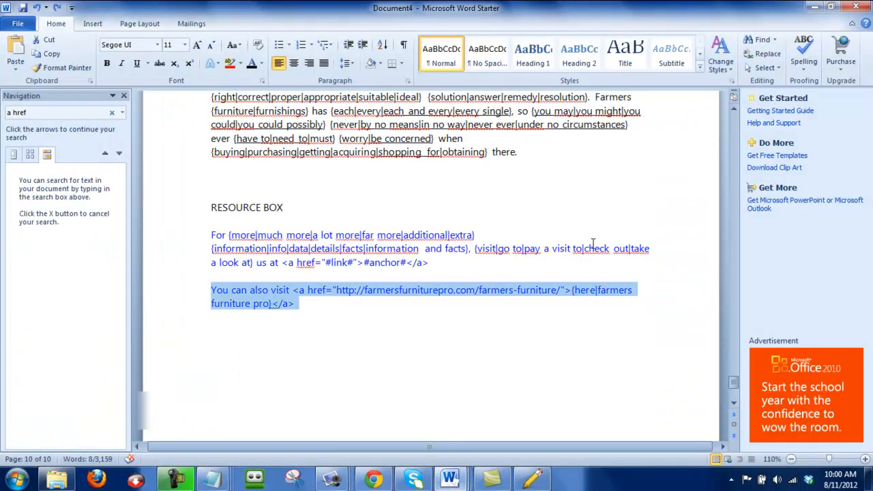
pyautogui.moveTo(733, 390); pyautogui.dragTo(734, 116)
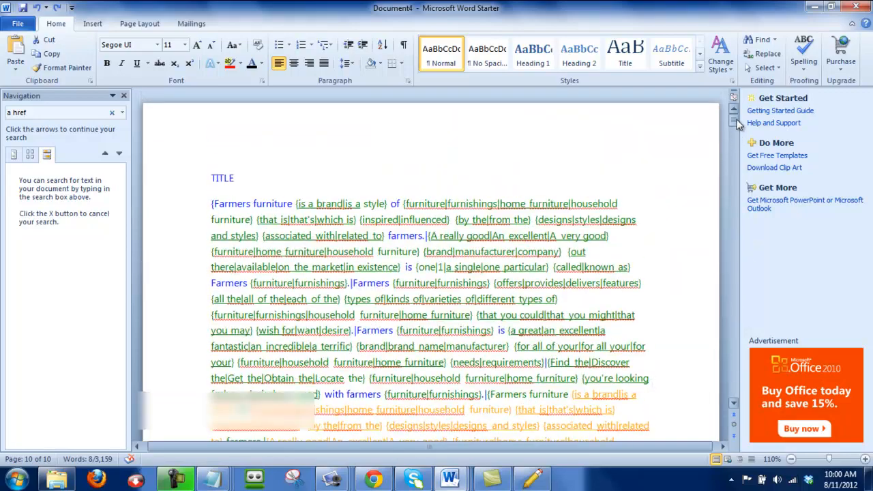
pyautogui.moveTo(211, 203); pyautogui.dragTo(608, 259)
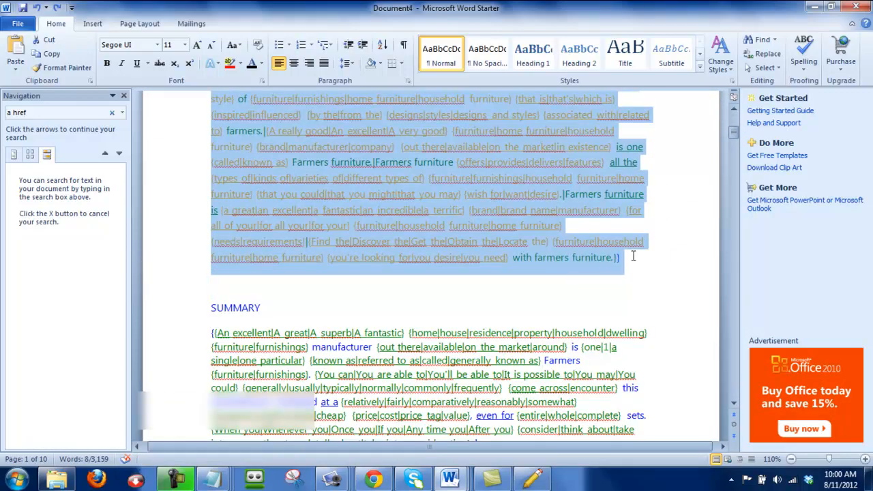
# - Switch back to the Blogs submit item in Magic Submitter and insert the copied spun title as the Post Title
pyautogui.click(332, 477)
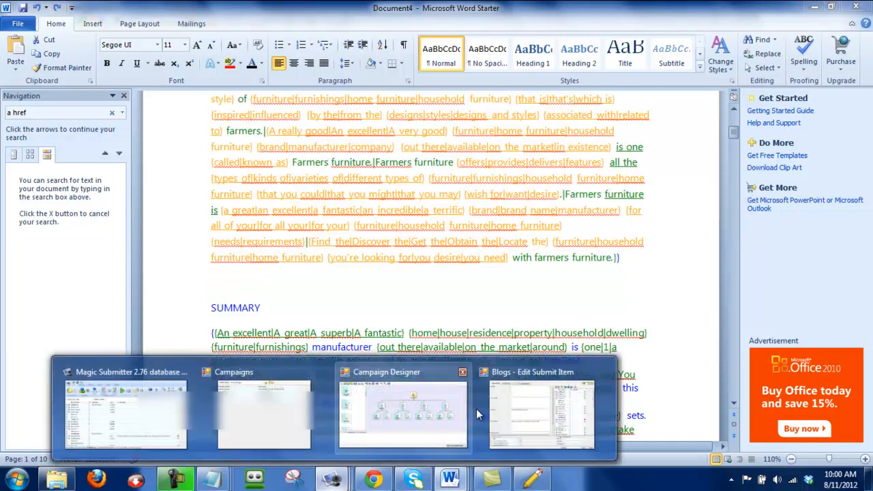
pyautogui.click(518, 413)
pyautogui.hotkey('ctrl', 'v')
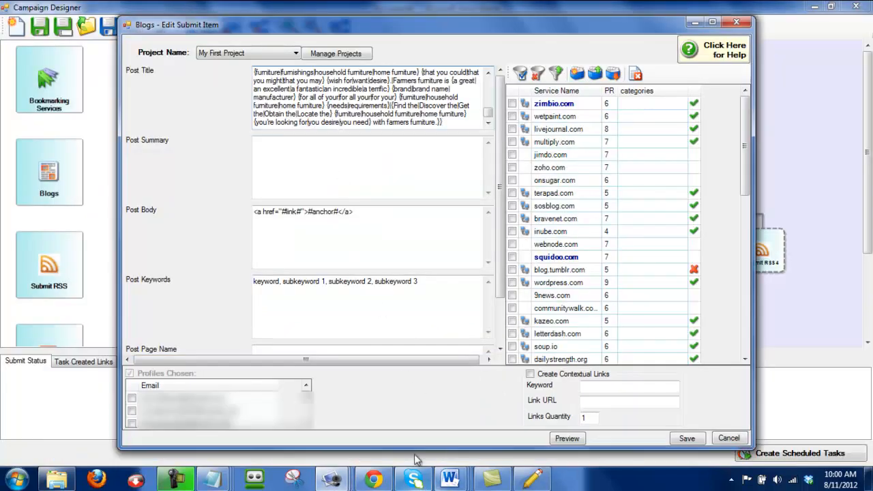
# - Copy the spun text under SUMMARY in Document4 into the Post Summary of the Blogs submit item
pyautogui.click(449, 477)
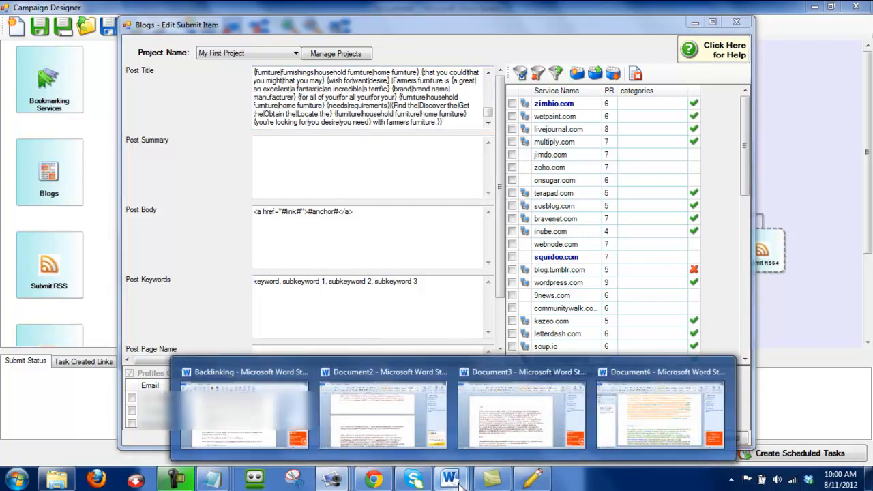
pyautogui.click(618, 403)
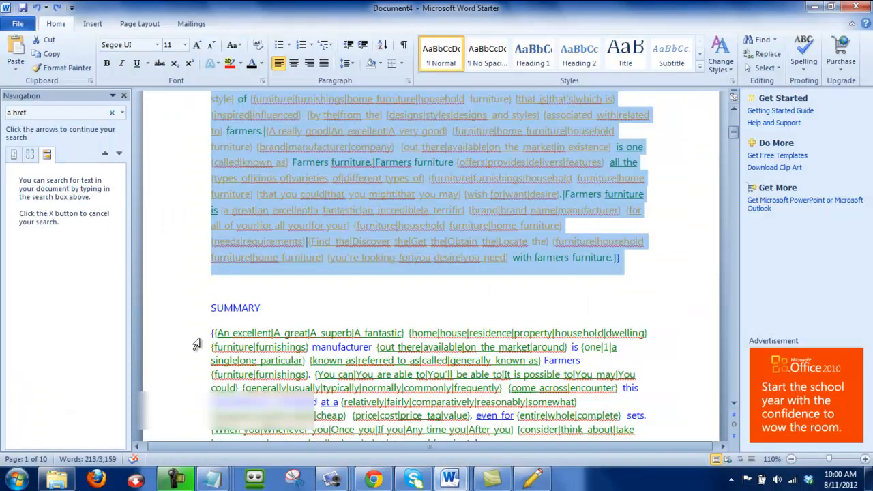
pyautogui.moveTo(209, 333); pyautogui.dragTo(566, 372)
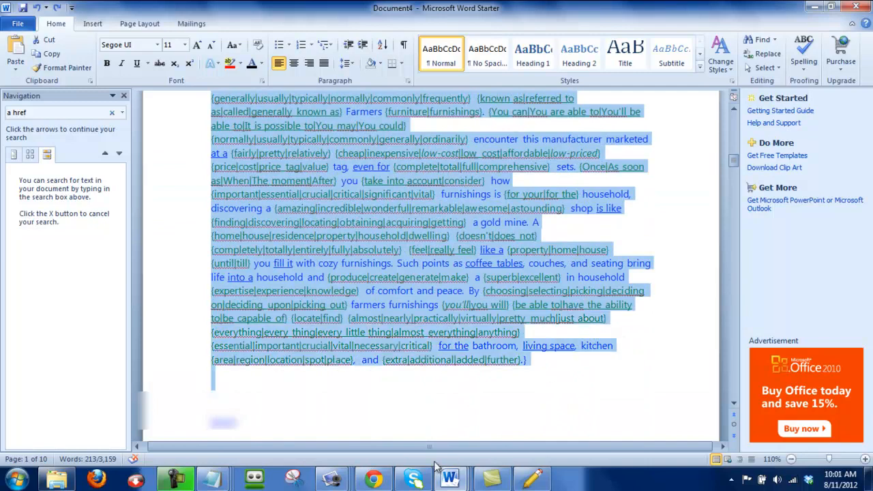
pyautogui.moveTo(348, 484)
pyautogui.click(510, 430)
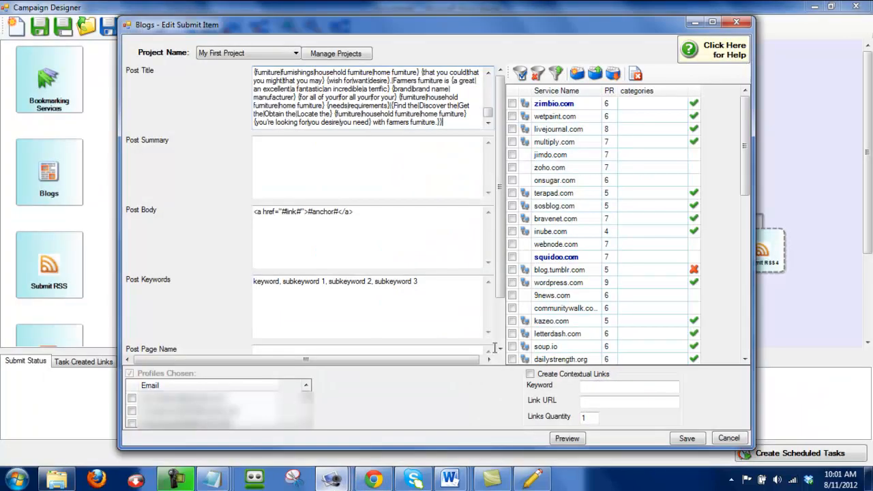
pyautogui.hotkey('ctrl', 'v')
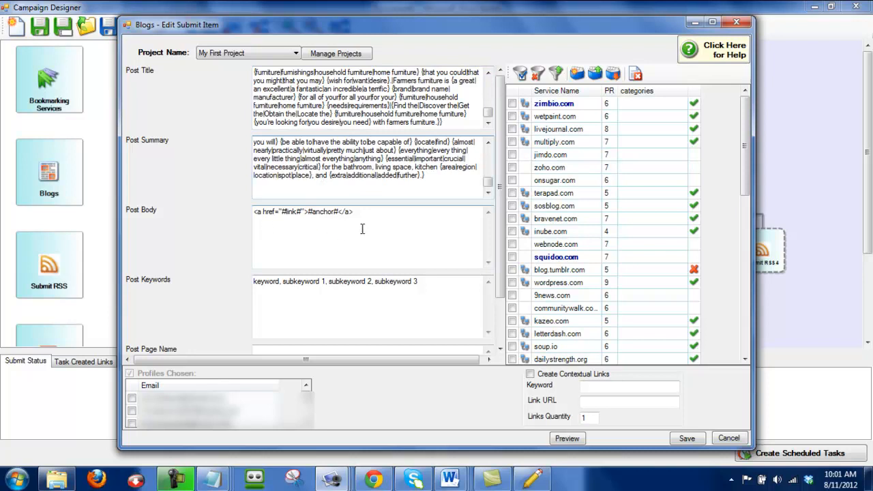
# - Return to Document4 in Word and copy the whole spun text under BODY, ending just above RESOURCE BOX
pyautogui.scroll(-1, 241, 163)
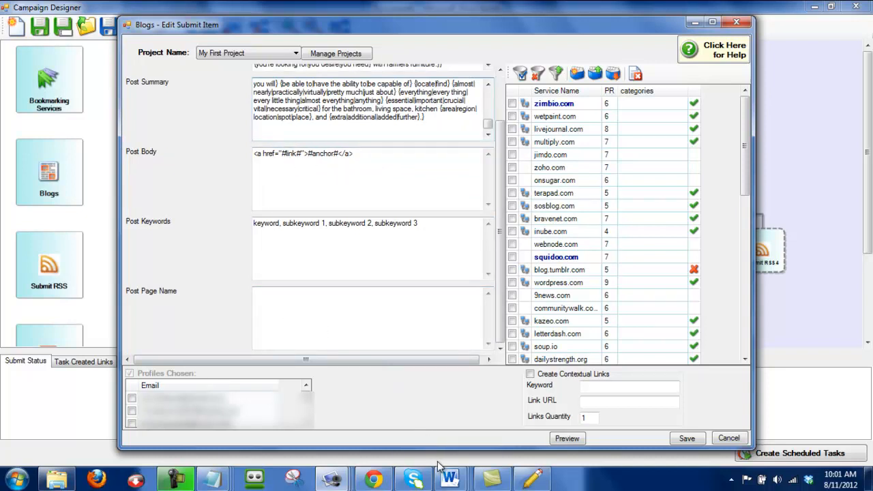
pyautogui.moveTo(448, 478)
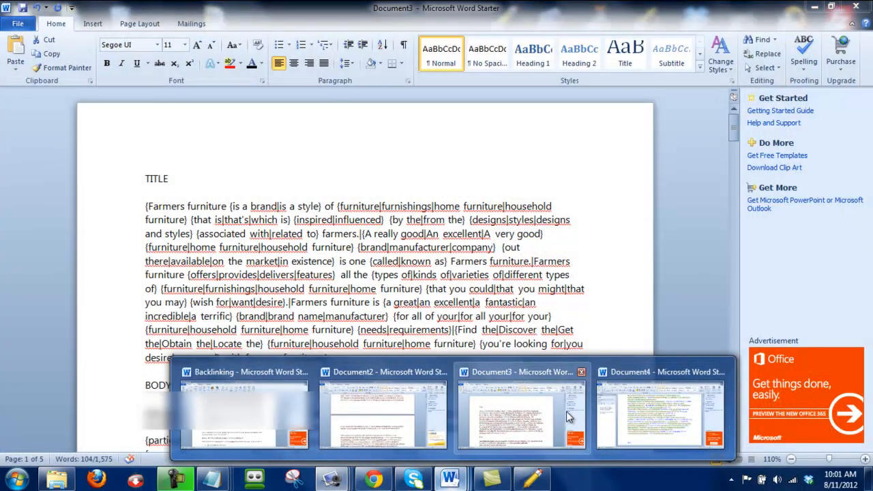
pyautogui.click(660, 412)
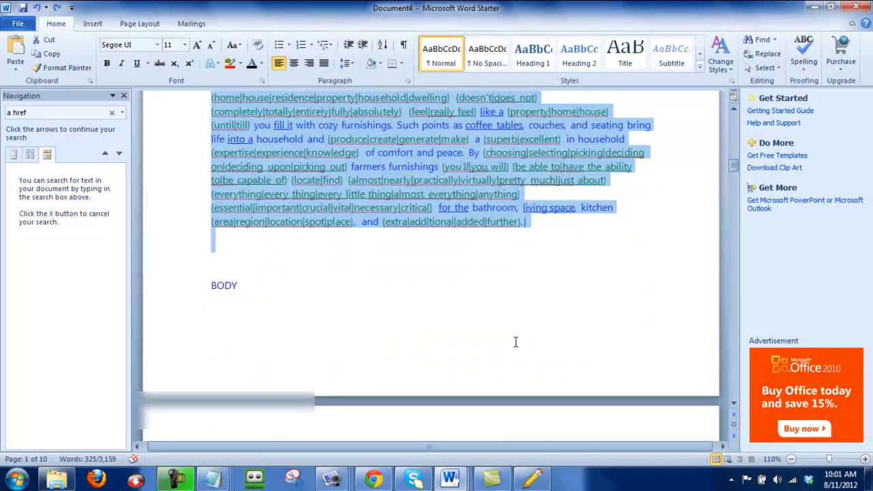
pyautogui.scroll(-4, 516, 342)
pyautogui.moveTo(213, 306); pyautogui.dragTo(623, 230)
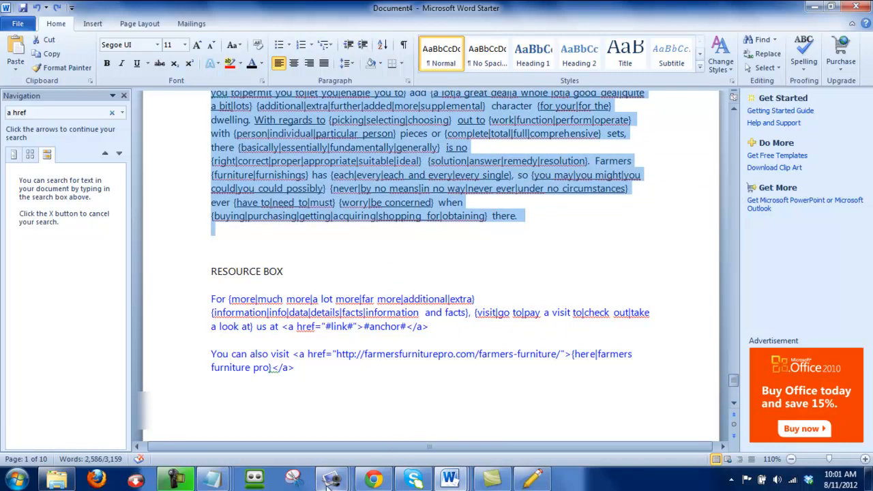
# - Switch back to the Blogs submit item in Magic Submitter and replace the placeholder Post Body content with the copied spun body
pyautogui.click(330, 481)
pyautogui.click(505, 404)
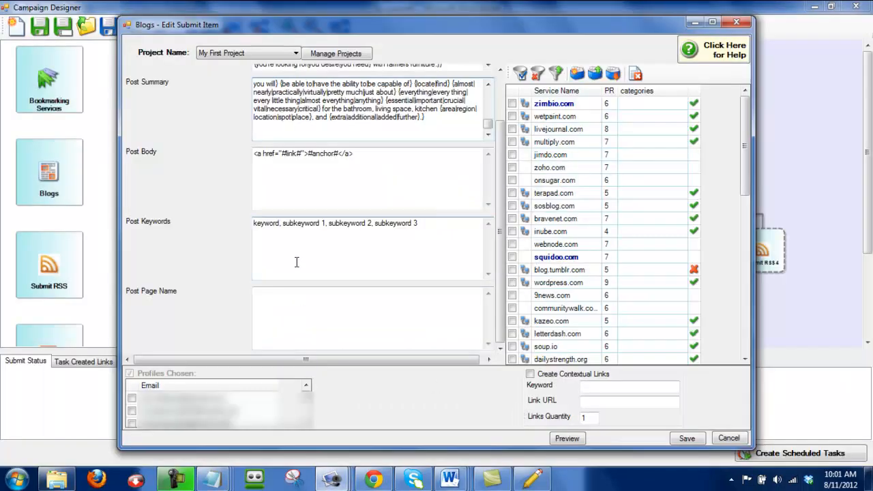
pyautogui.moveTo(382, 161); pyautogui.dragTo(247, 148)
pyautogui.hotkey('ctrl', 'v')
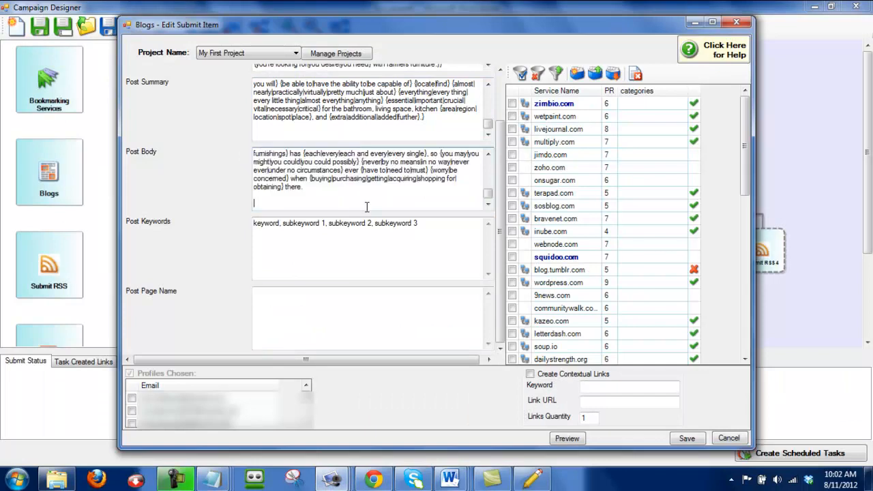
# - Return to Document4 in Word and copy the first paragraph under RESOURCE BOX, ending with the #anchor# link
pyautogui.click(449, 480)
pyautogui.click(632, 414)
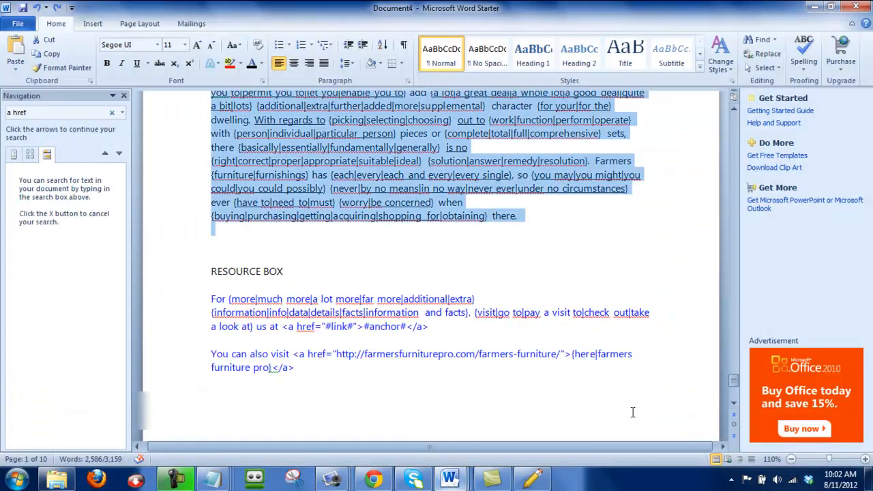
pyautogui.moveTo(211, 298); pyautogui.dragTo(430, 335)
pyautogui.hotkey('ctrl', 'c')
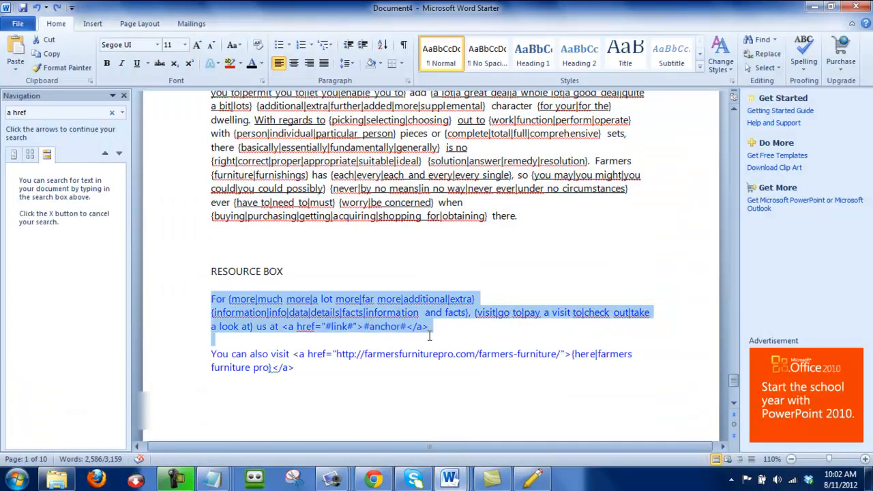
# - Switch to Magic Submitter and insert the copied resource paragraph into the Post Body, just above the paragraph starting "{{When you|Whenever you"
pyautogui.click(332, 479)
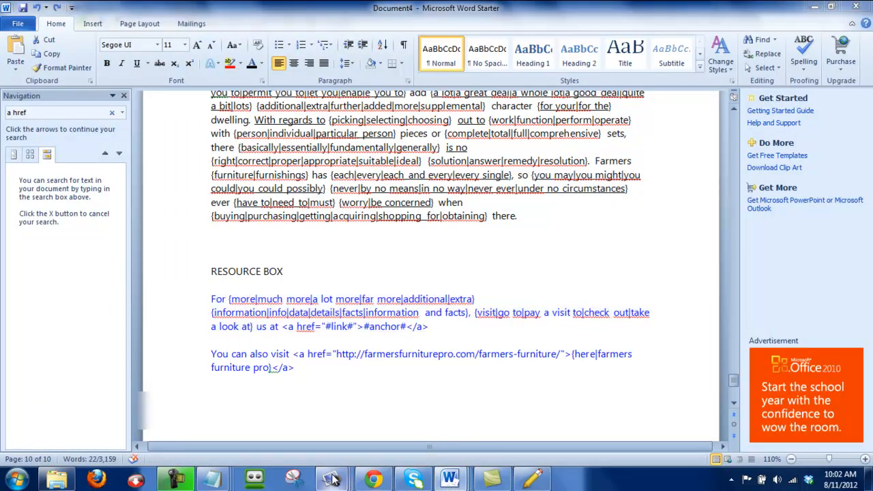
pyautogui.click(496, 412)
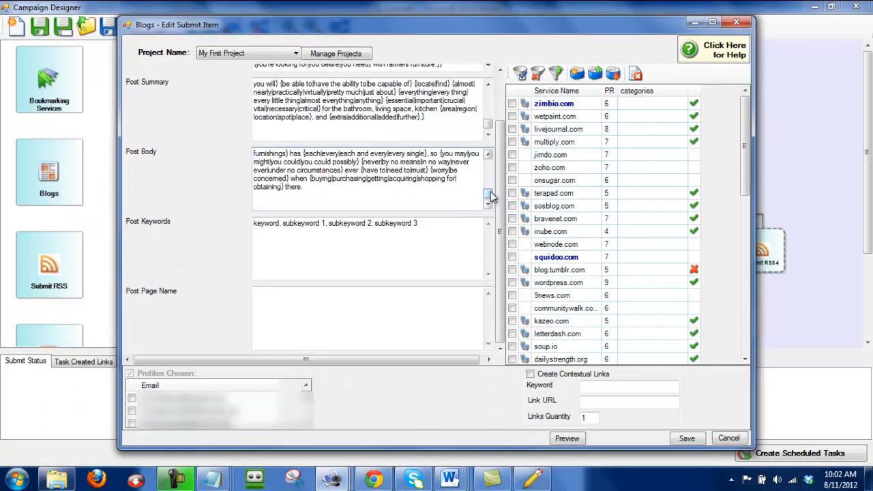
pyautogui.moveTo(491, 196); pyautogui.dragTo(489, 164)
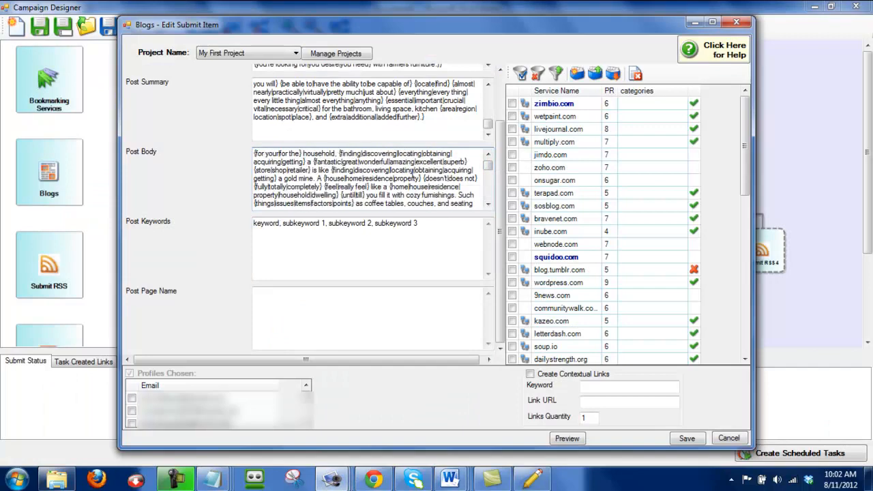
pyautogui.scroll(-15, 414, 176)
pyautogui.click(275, 188)
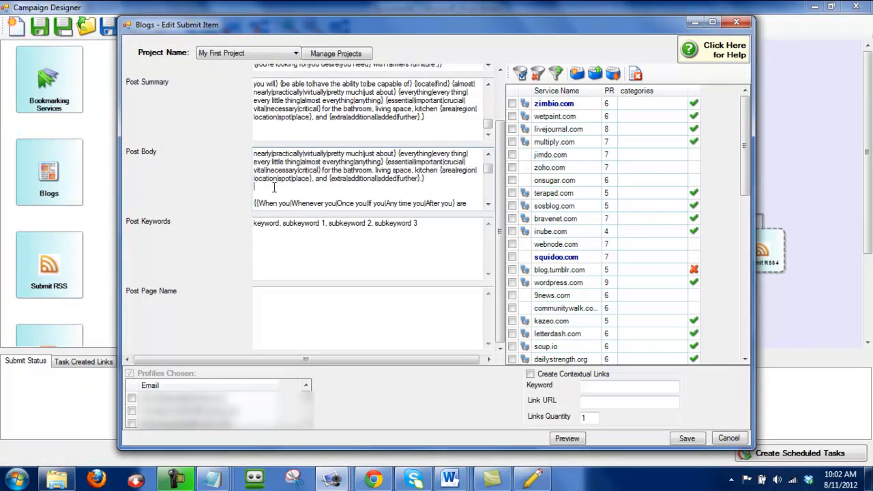
pyautogui.write('For {more|much more|a lot more|far more|additional|extra} {information|info|data|details|facts|information and facts}. {visit|go to|pay a visit to|check out|take a look at} us at <a href="#link#">#anchor#</a>')
# - Insert the resource paragraph again in the Post Body, on a new line just above the paragraph starting "{Farmers {furniture|furnishings}"
pyautogui.scroll(-8, 352, 203)
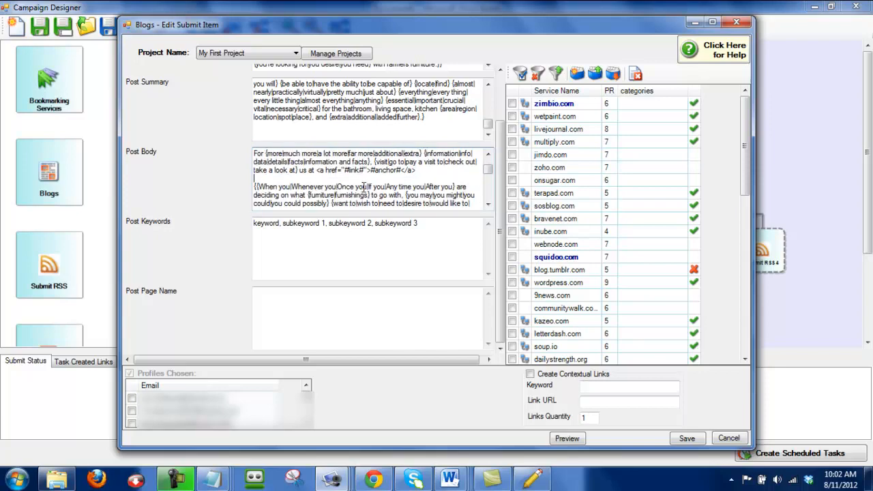
pyautogui.scroll(-8, 369, 186)
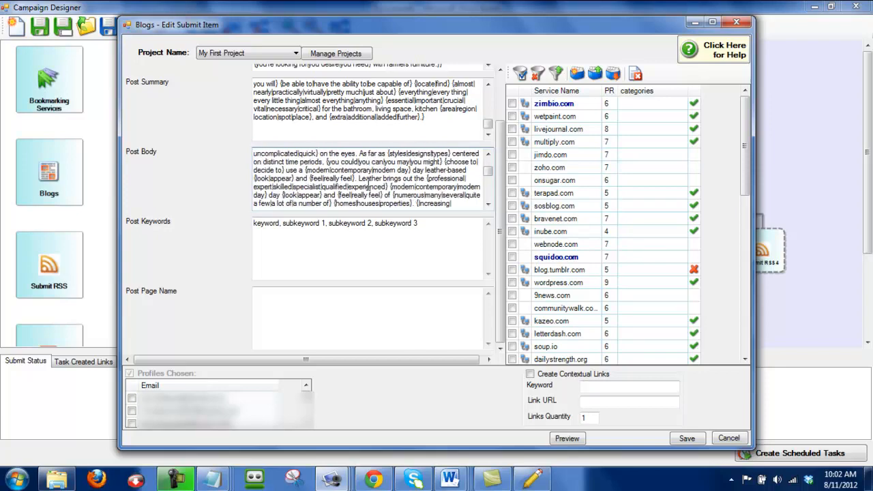
pyautogui.scroll(-8, 373, 185)
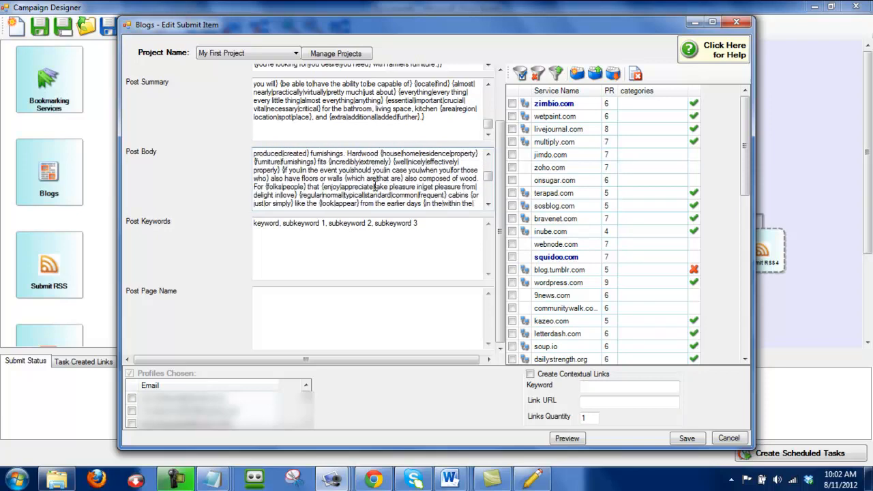
pyautogui.scroll(-3, 373, 185)
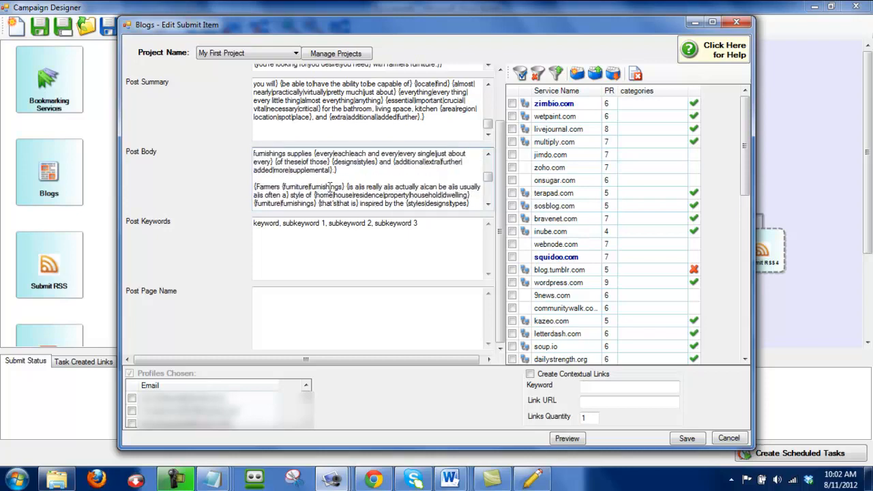
pyautogui.press('Return')
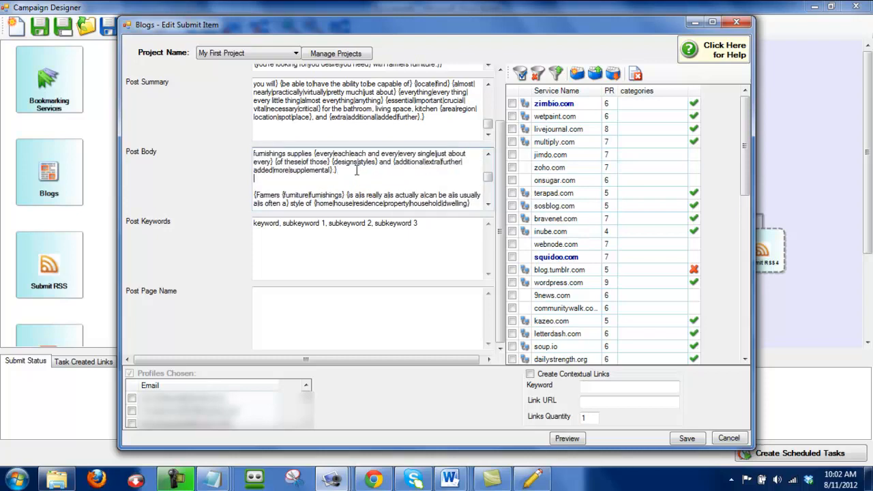
pyautogui.hotkey('ctrl', 'v')
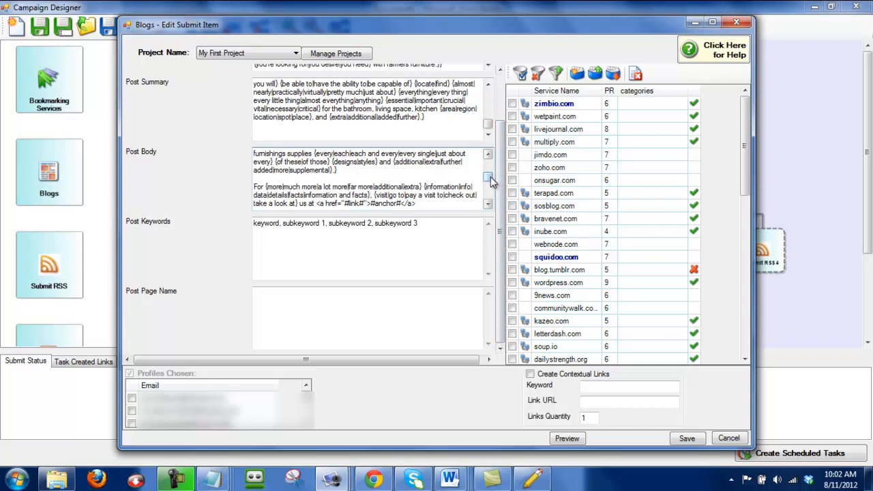
# - Add the copied resource paragraph with the #link# anchor at the very end of the Post Body
pyautogui.moveTo(491, 181); pyautogui.dragTo(491, 187)
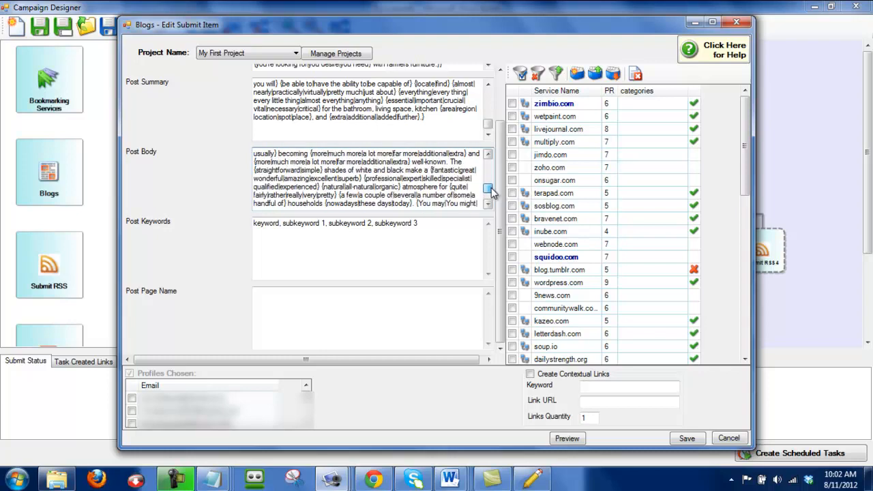
pyautogui.scroll(-6, 431, 188)
pyautogui.scroll(-10, 431, 187)
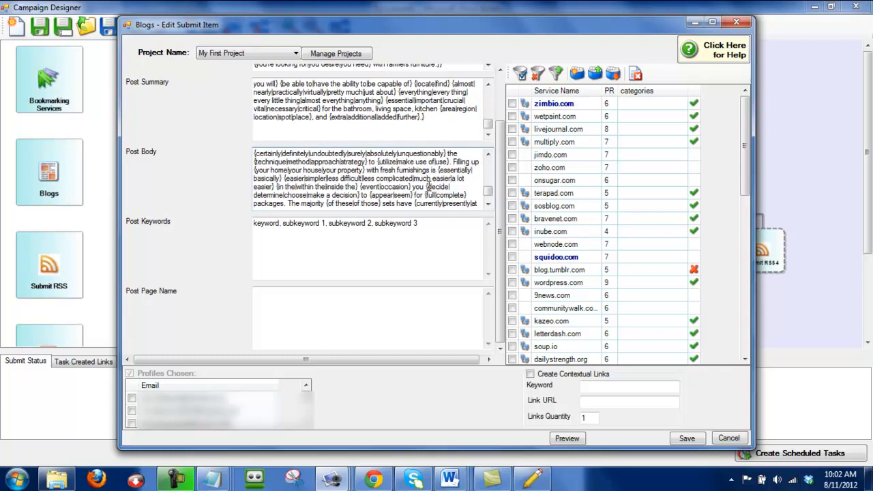
pyautogui.scroll(3, 424, 190)
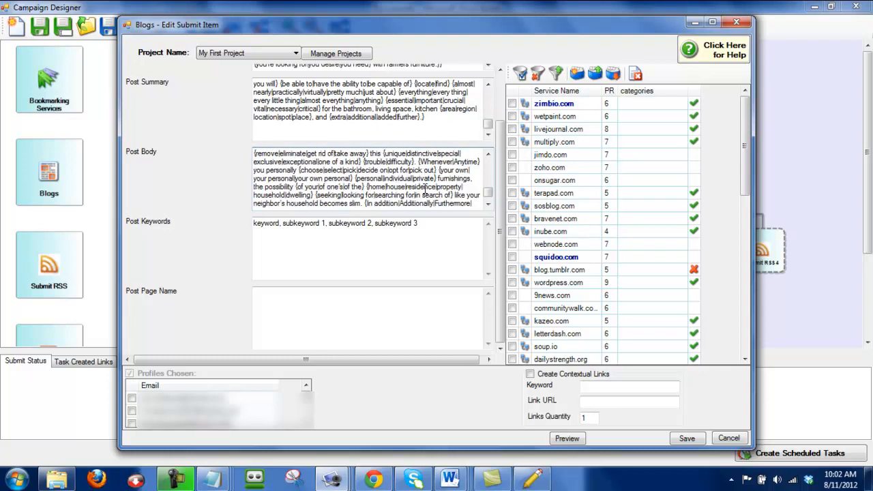
pyautogui.scroll(-3, 382, 192)
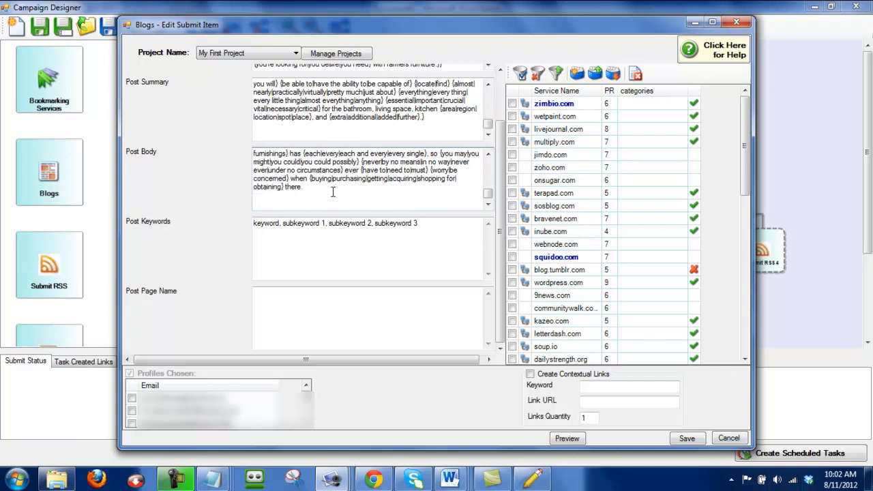
pyautogui.write('For {more|much more|a lot more|far more|additional|extra} {information|info|data|details|facts|information and facts}. {visit|go to|pay a visit to|check out|take a look at} us at <a href="#link#">#anchor#</a>')
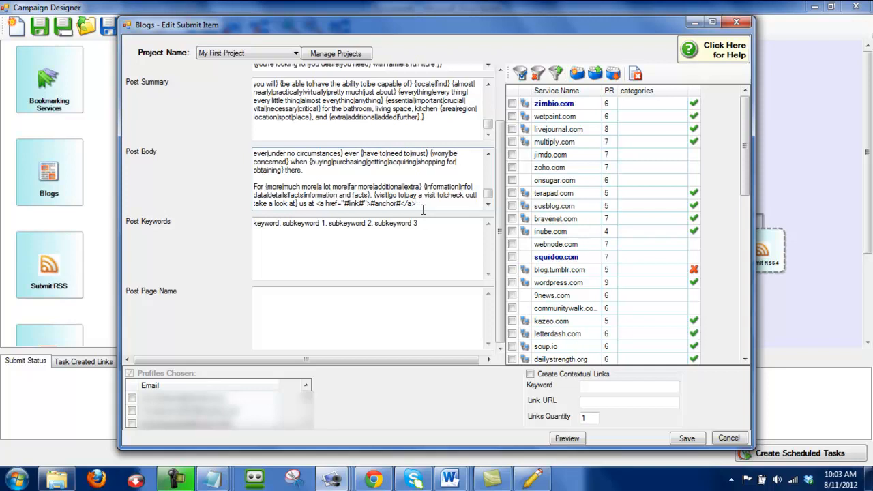
# - Set the Post Page Name to the spin {Keyword|Subkeyword|Subkeywor2}
pyautogui.click(373, 316)
pyautogui.write('Key')
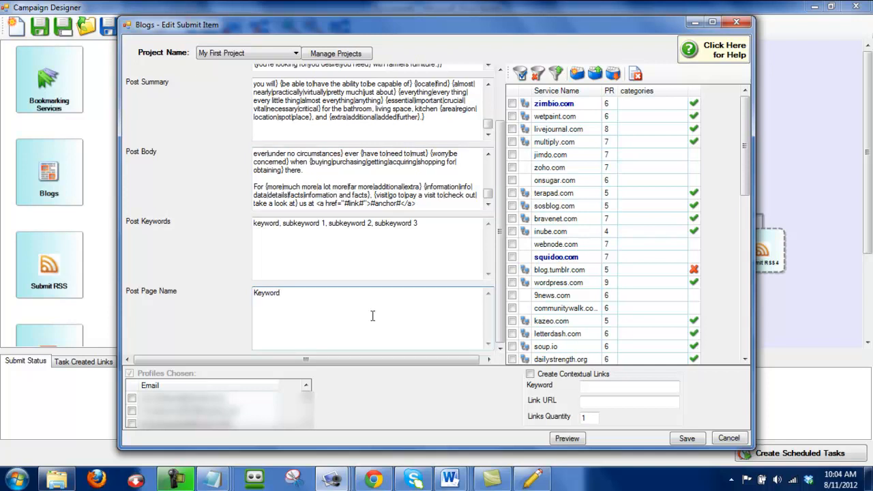
pyautogui.write('{')
pyautogui.write('yword|Subkeywor2')
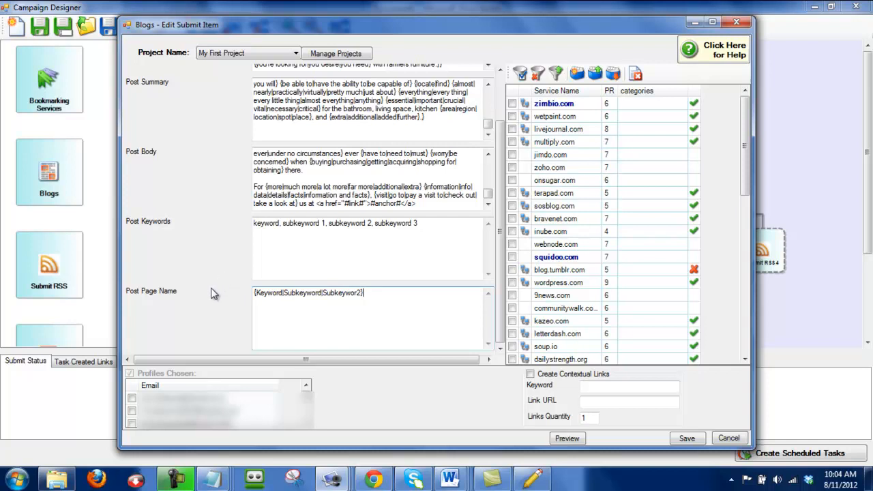
# - Choose the first two e-mail profiles for the Blogs submit item
pyautogui.click(132, 399)
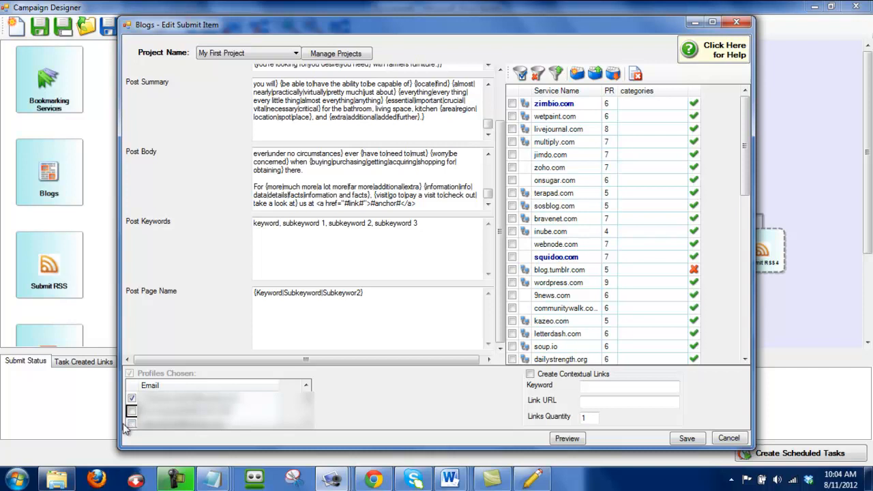
pyautogui.click(307, 386)
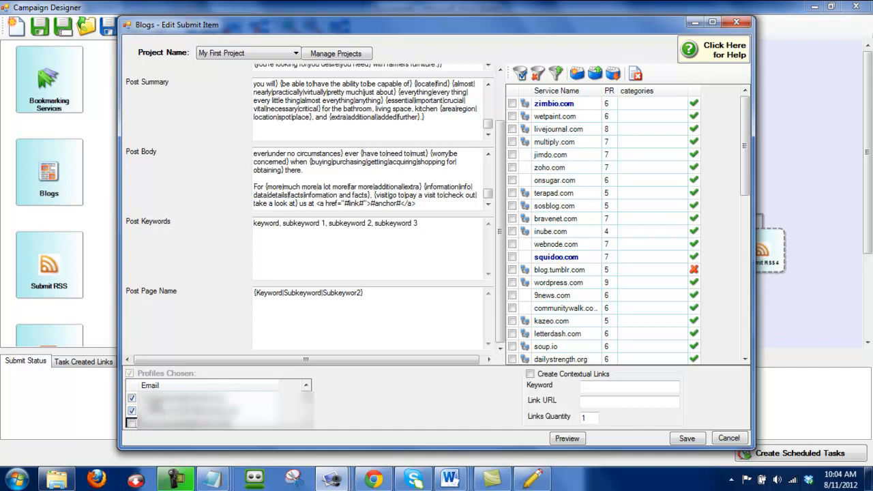
pyautogui.click(132, 411)
# - Try selecting zimbio.com and all activated blog services, and clear the entire service selection again
pyautogui.click(512, 103)
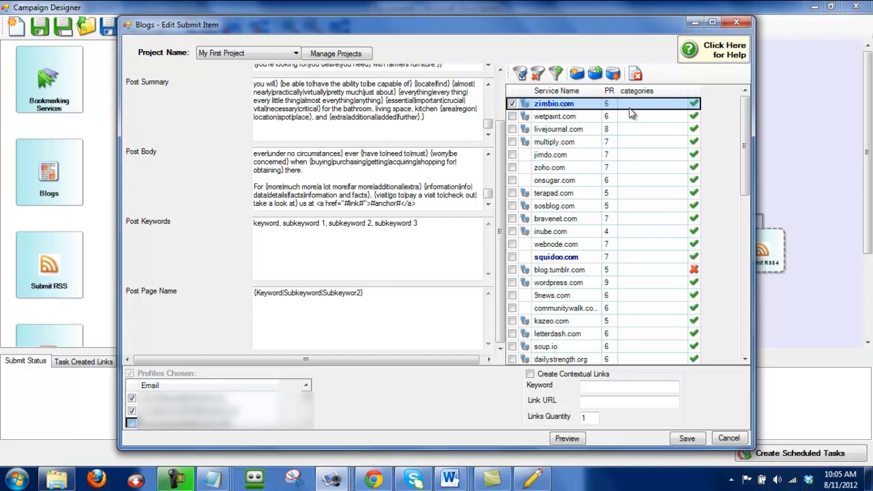
pyautogui.rightClick(525, 103)
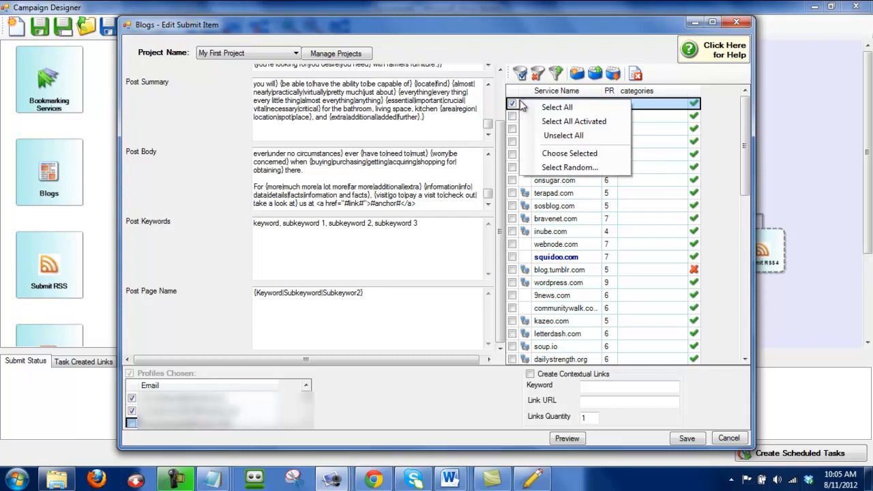
pyautogui.click(566, 122)
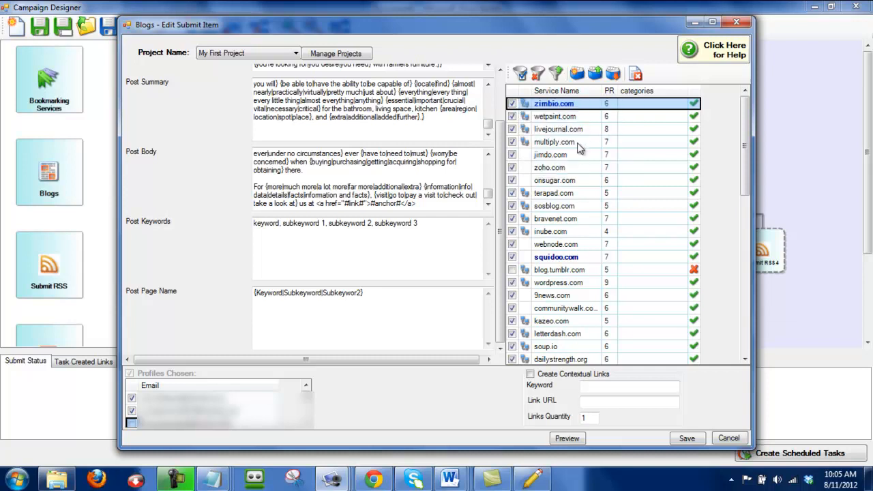
pyautogui.rightClick(525, 107)
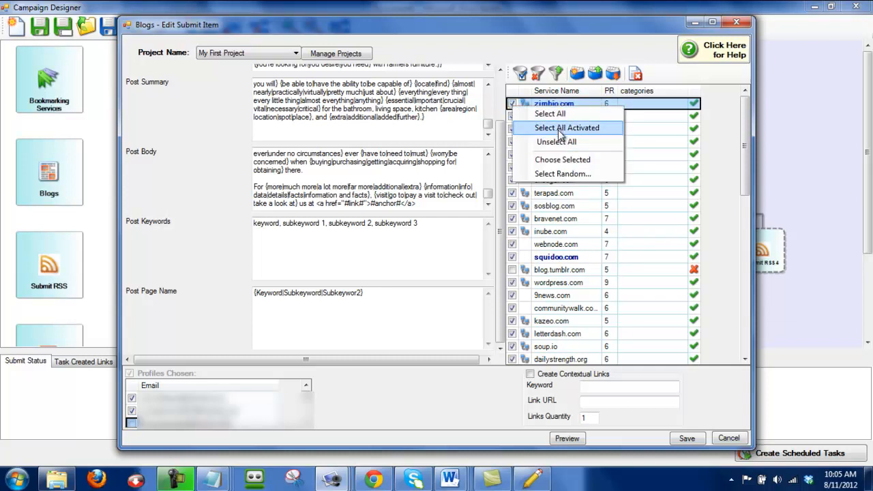
pyautogui.click(561, 142)
# - Select zimbio.com as the service with the category Food, and save the Blogs submit item
pyautogui.click(512, 103)
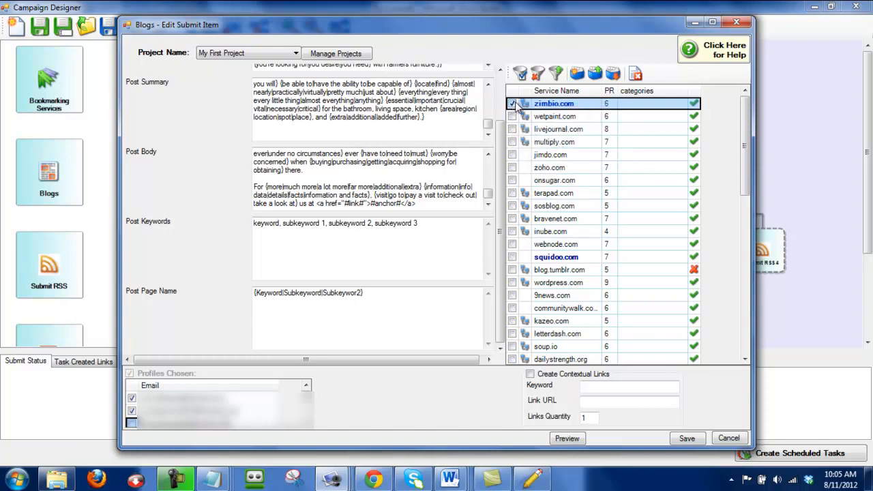
pyautogui.click(654, 104)
pyautogui.click(681, 103)
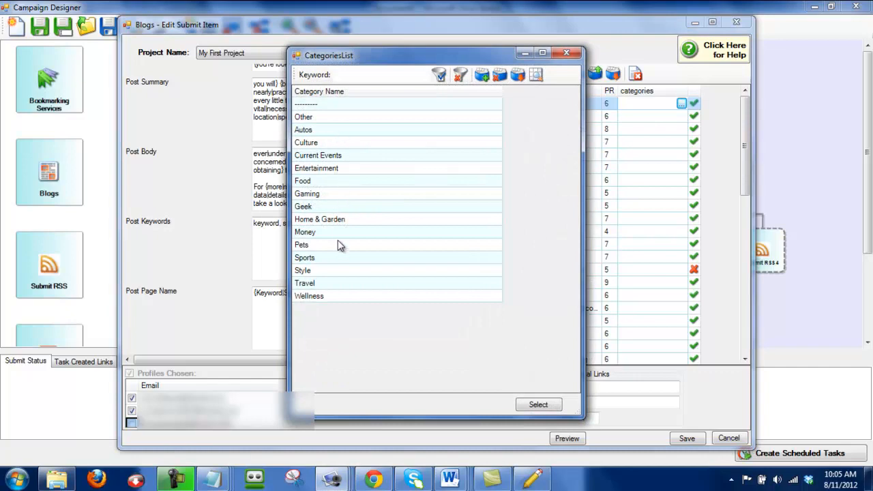
pyautogui.click(340, 182)
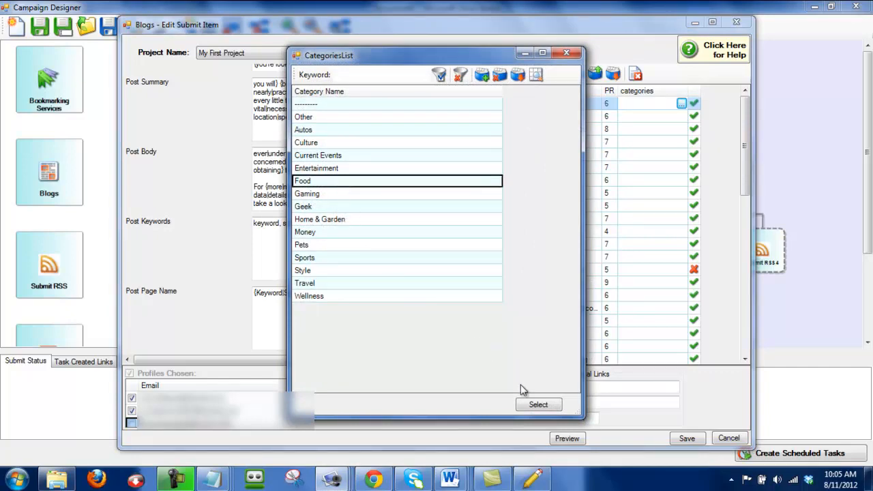
pyautogui.click(536, 405)
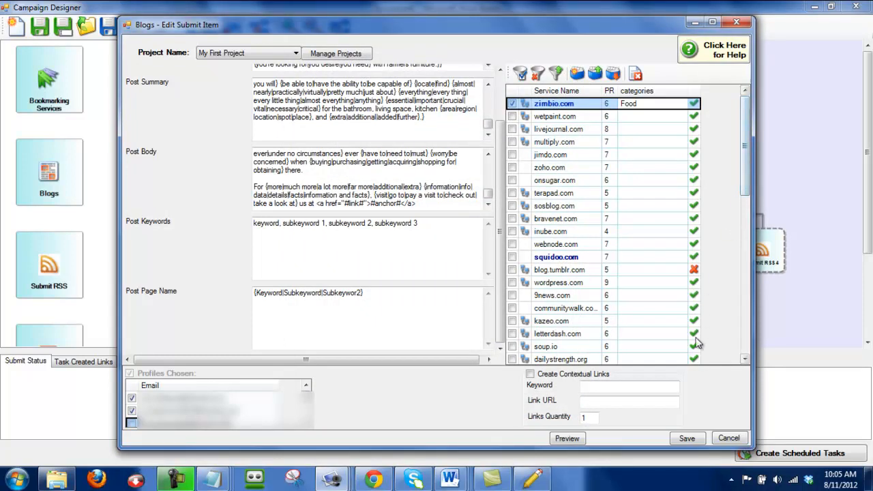
pyautogui.click(686, 439)
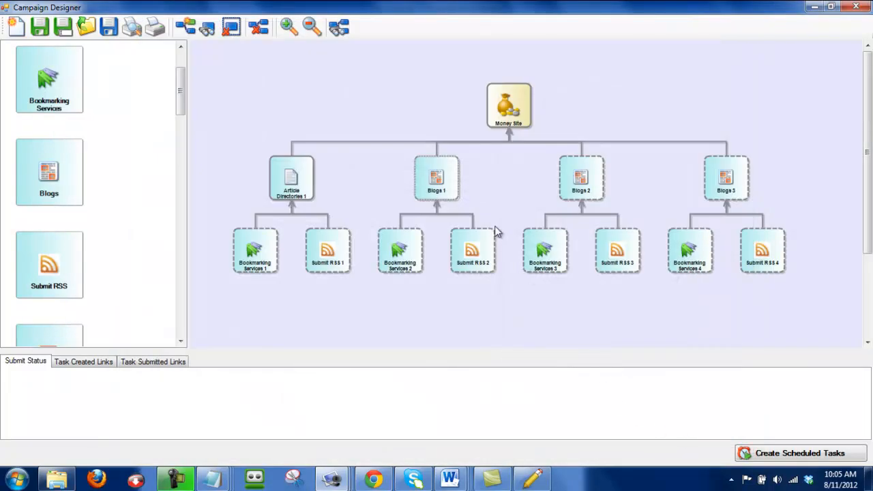
# - Attach an existing Blogs submit item from My First Project to the Blogs 2 task
pyautogui.click(516, 191)
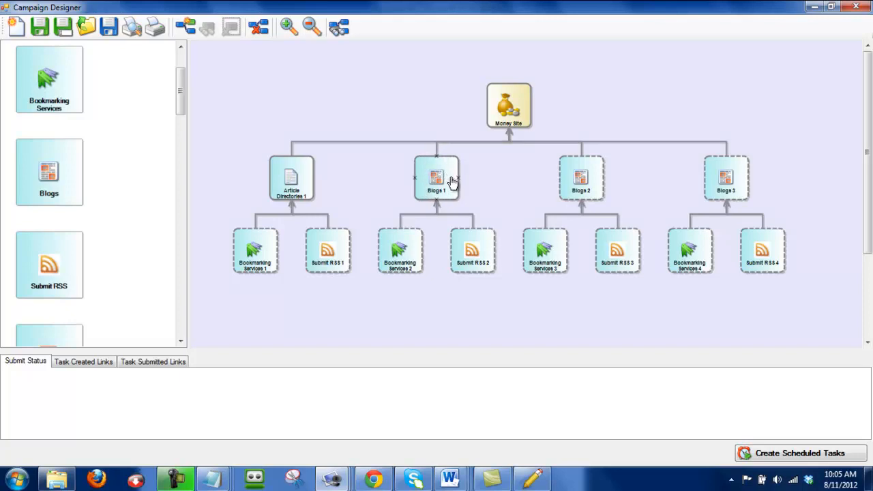
pyautogui.click(577, 183)
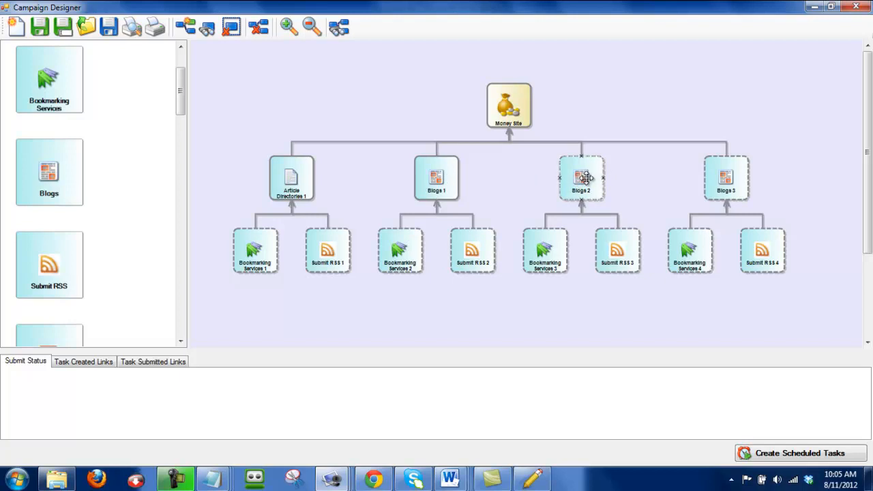
pyautogui.rightClick(588, 180)
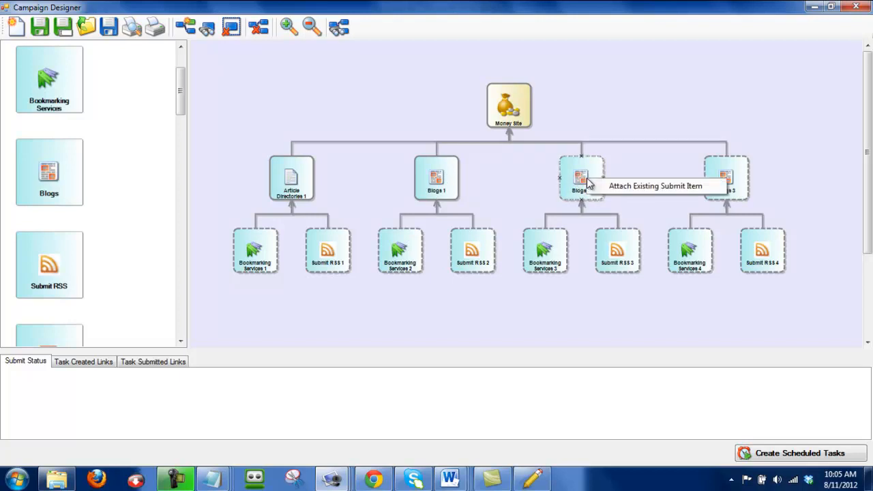
pyautogui.click(622, 186)
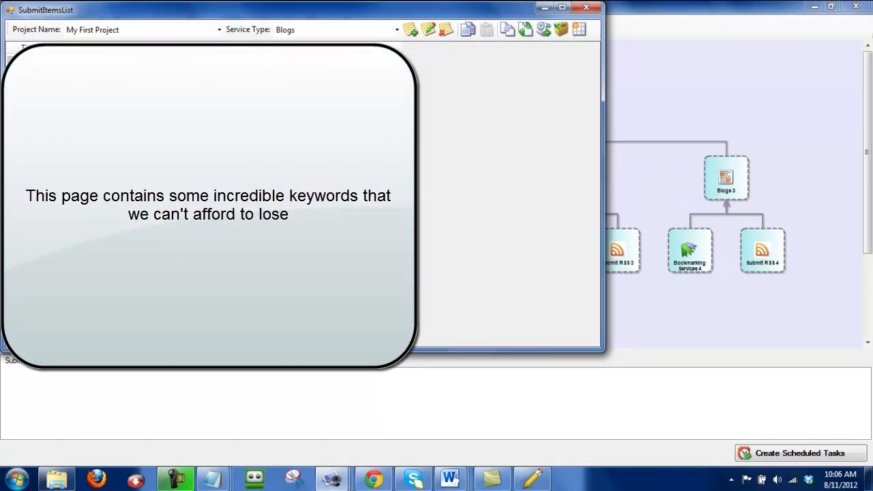
pyautogui.doubleClick(143, 161)
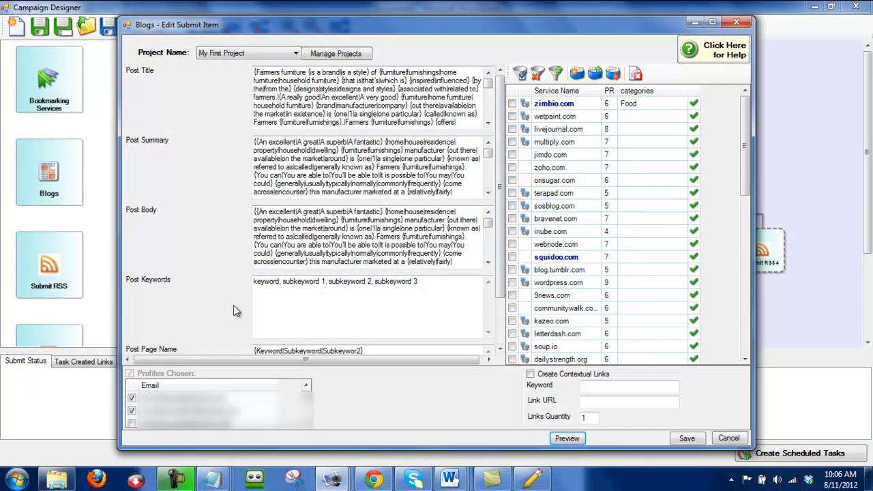
# - Use the first two e-mail profiles and the zimbio.com service for Blogs 2, and save its submit item
pyautogui.click(131, 399)
pyautogui.click(131, 398)
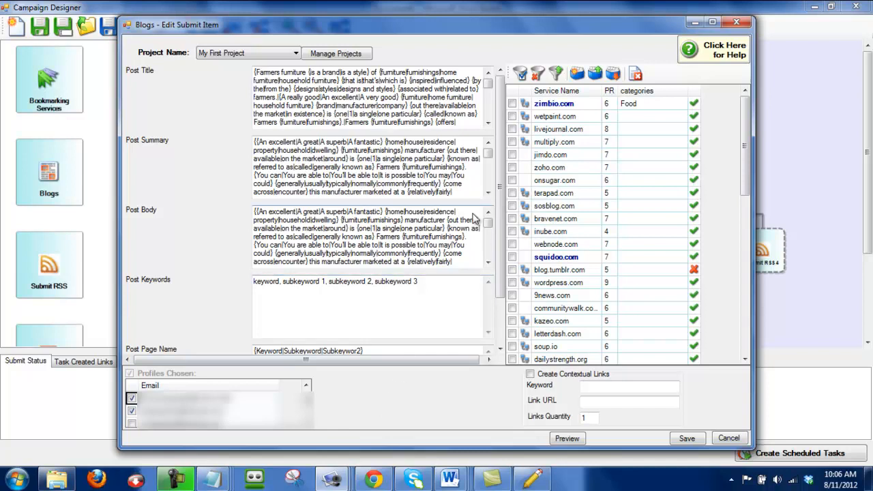
pyautogui.click(512, 103)
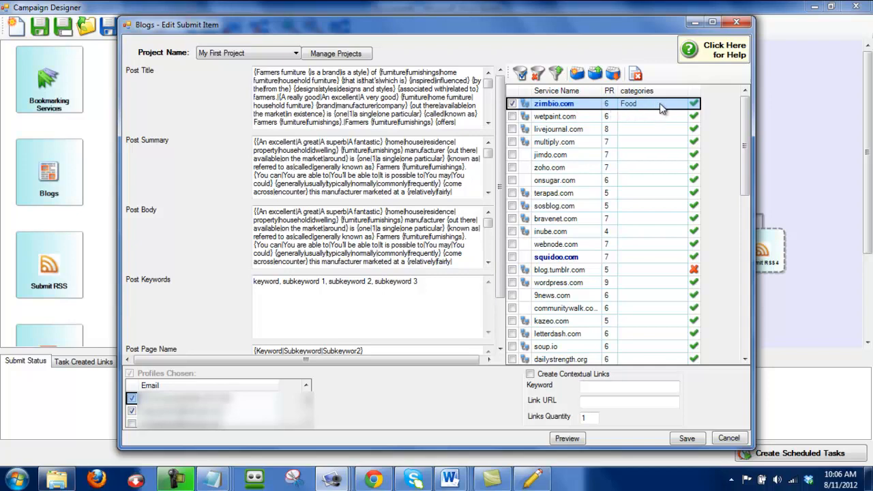
pyautogui.click(688, 438)
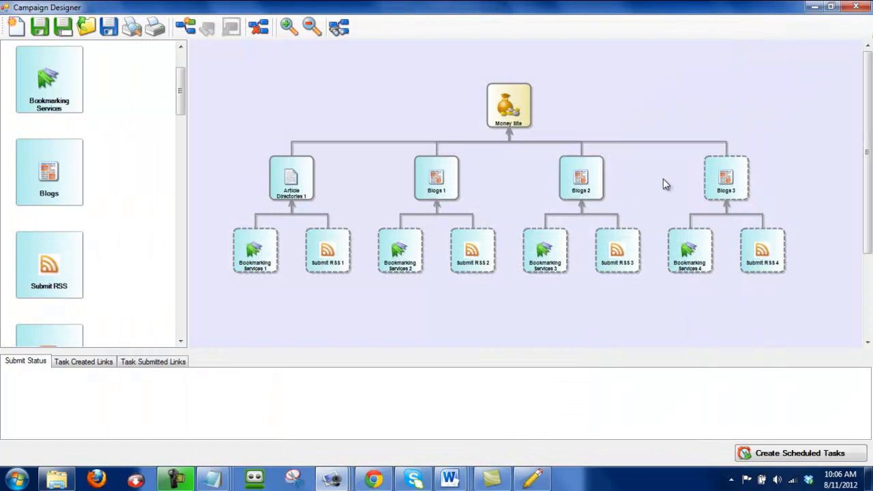
# - Attach an existing Blogs submit item to the Blogs 3 task
pyautogui.click(731, 184)
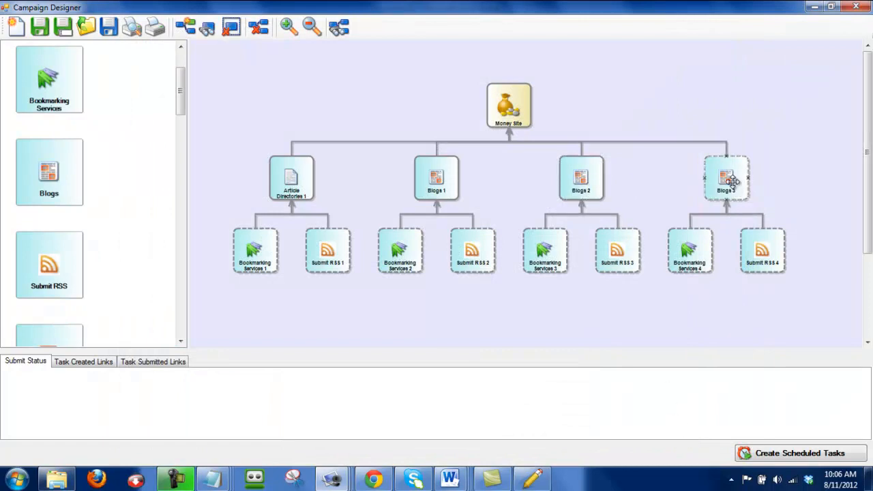
pyautogui.rightClick(727, 180)
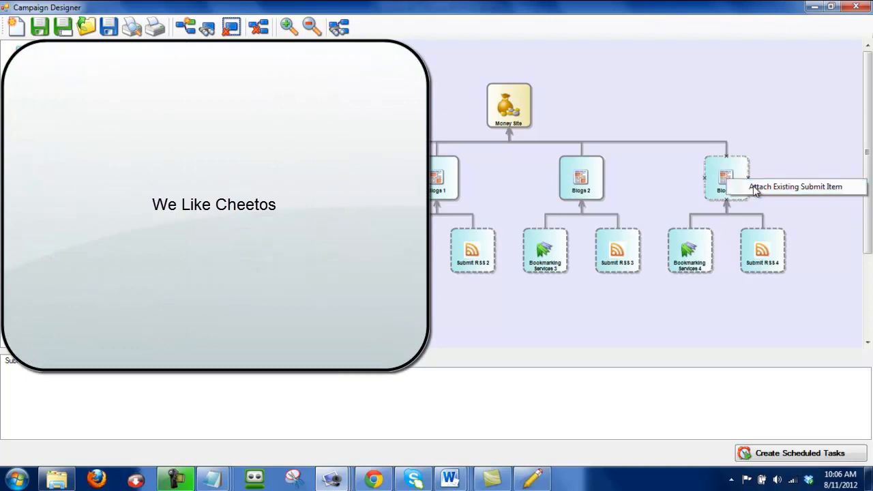
pyautogui.click(791, 186)
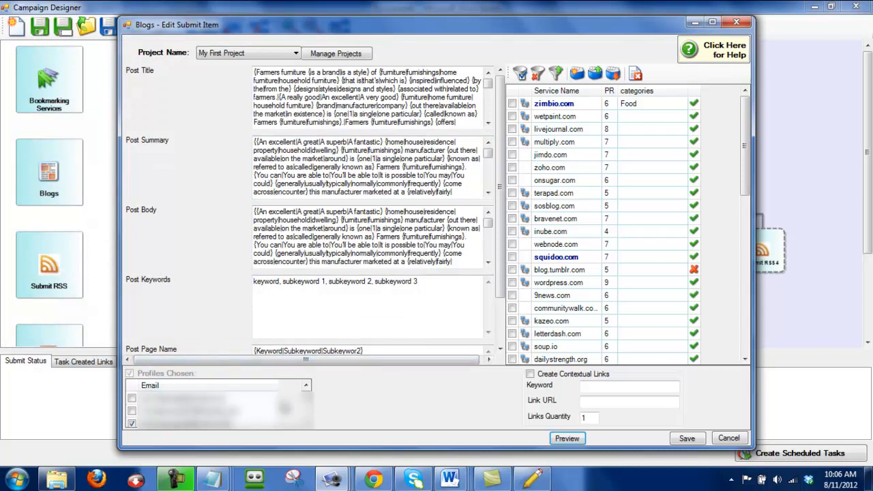
# - Select the first two e-mail profiles and the zimbio.com service for Blogs 3, and save its submit item
pyautogui.click(307, 424)
pyautogui.click(306, 424)
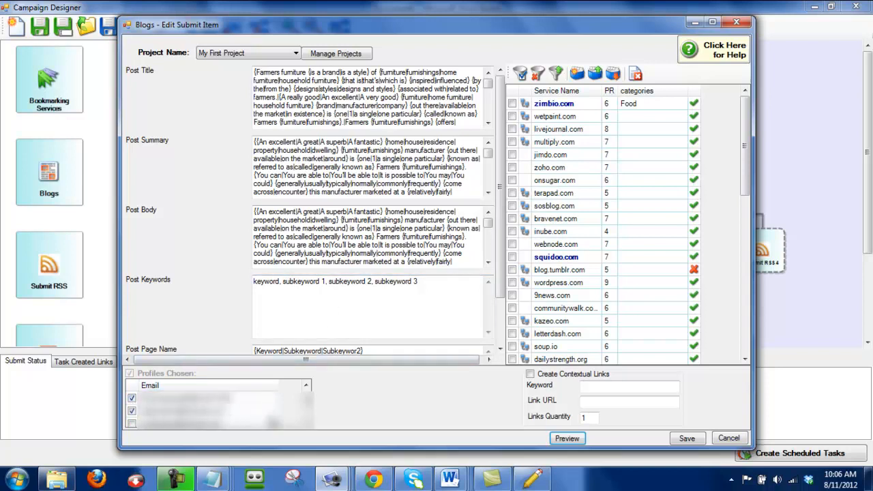
pyautogui.click(132, 399)
pyautogui.click(133, 410)
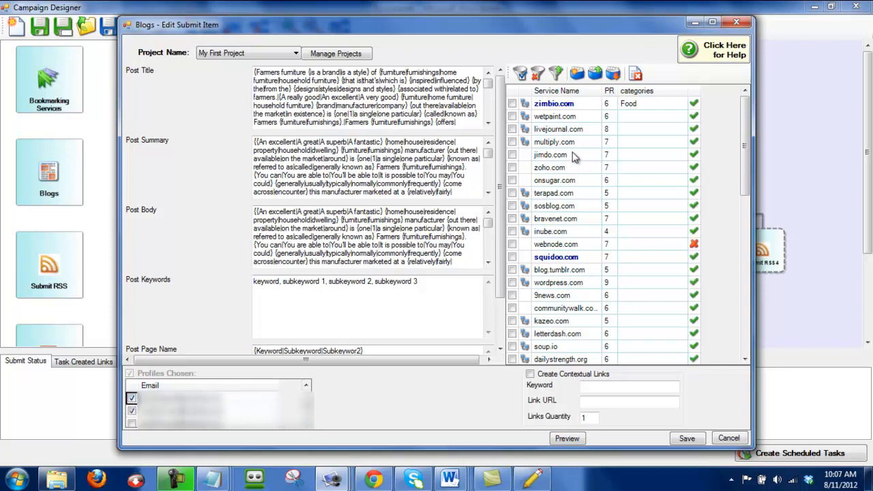
pyautogui.click(512, 104)
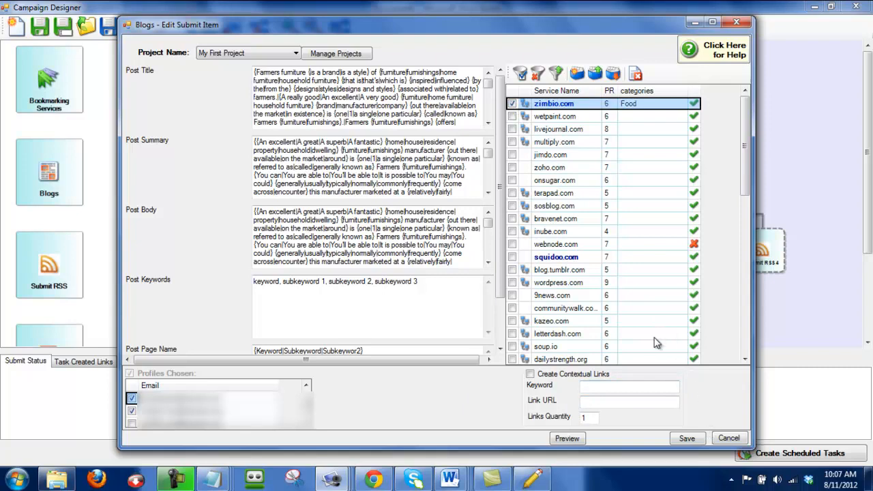
pyautogui.click(687, 438)
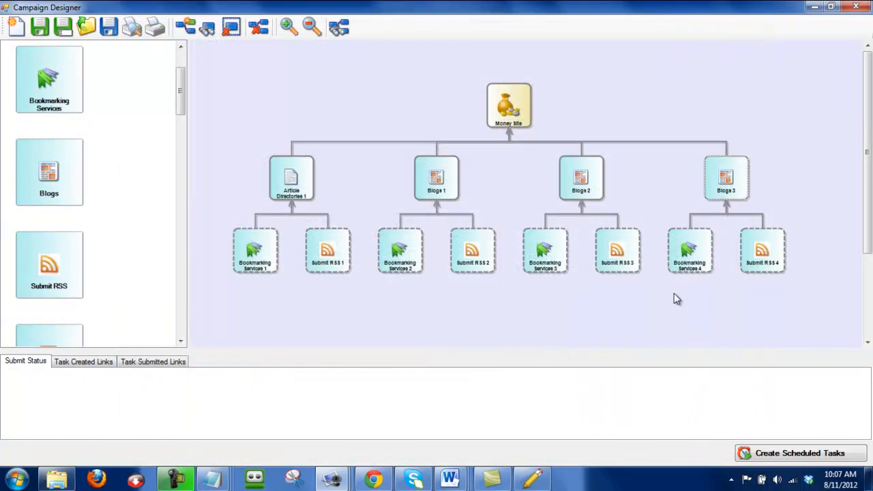
# - Examine the submit item settings of the Bookmarking Services 1 task and close them without saving
pyautogui.click(677, 298)
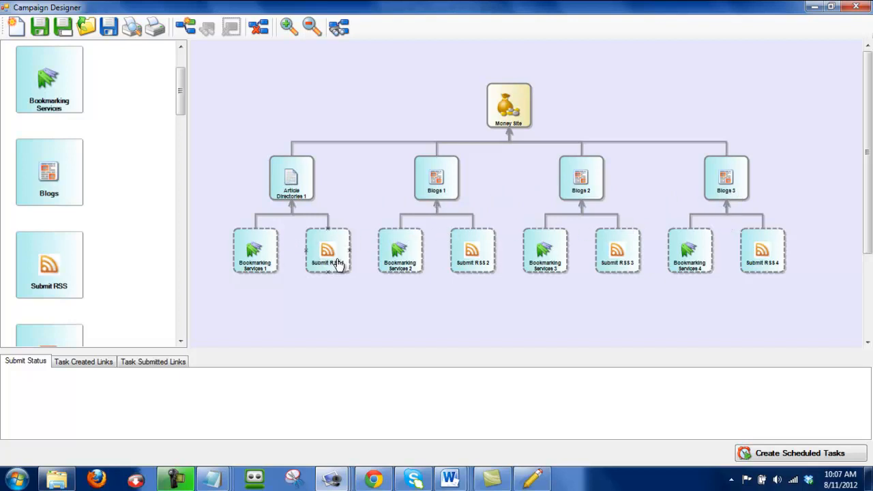
pyautogui.doubleClick(259, 250)
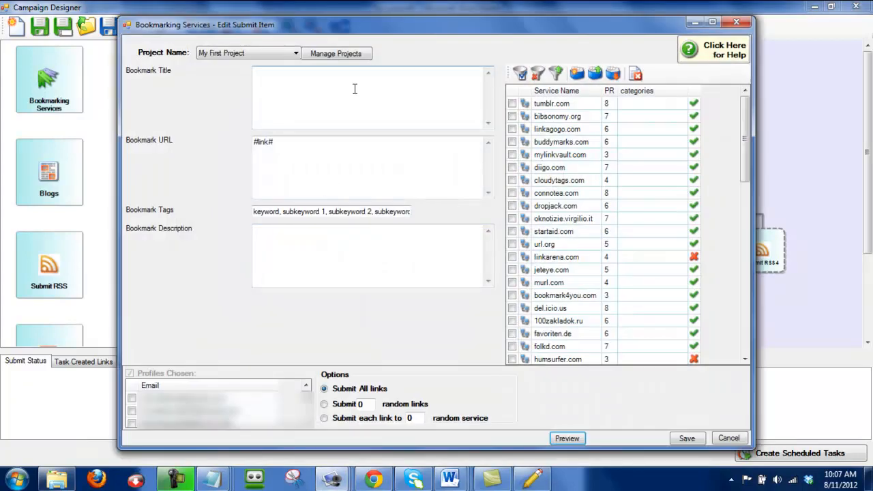
pyautogui.click(738, 24)
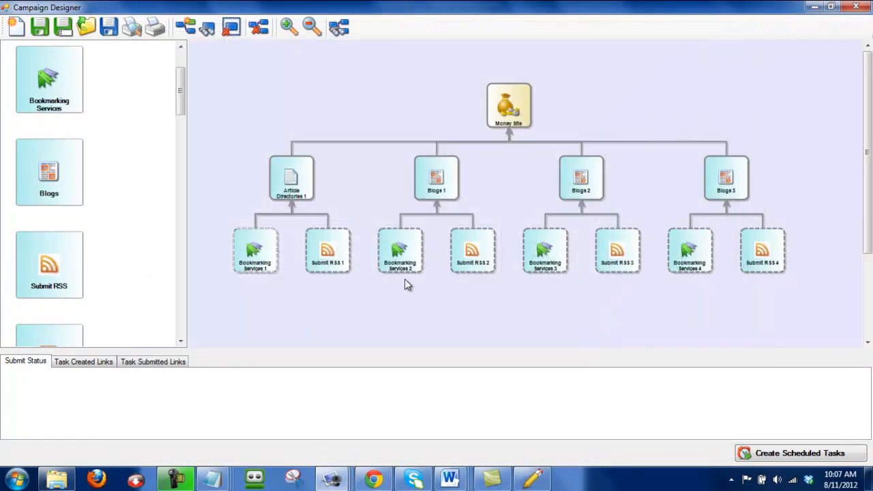